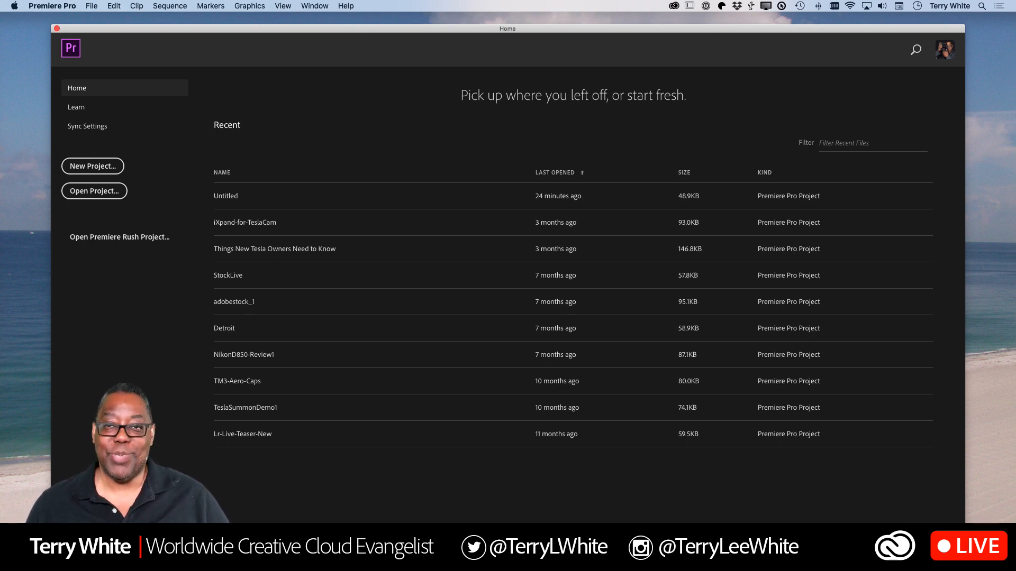
Start a new project and name it "Lower 3rd"
click(93, 166)
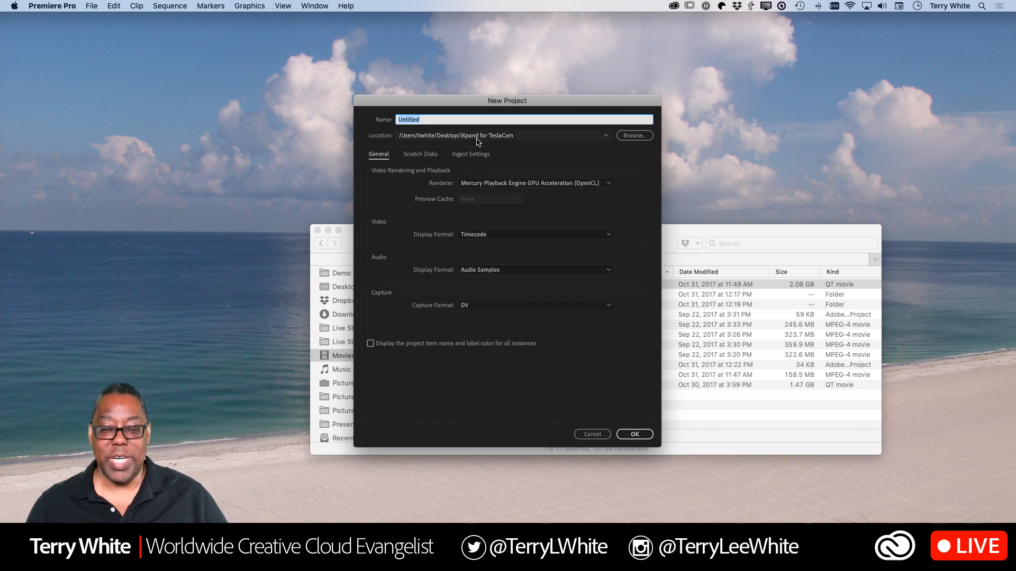
text(Lowe)
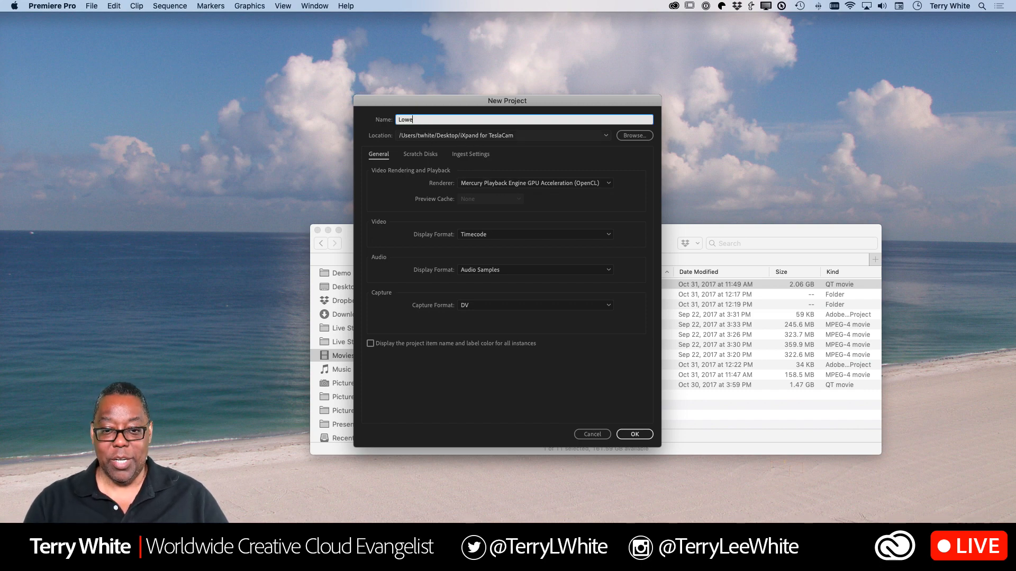
text(r 3rd)
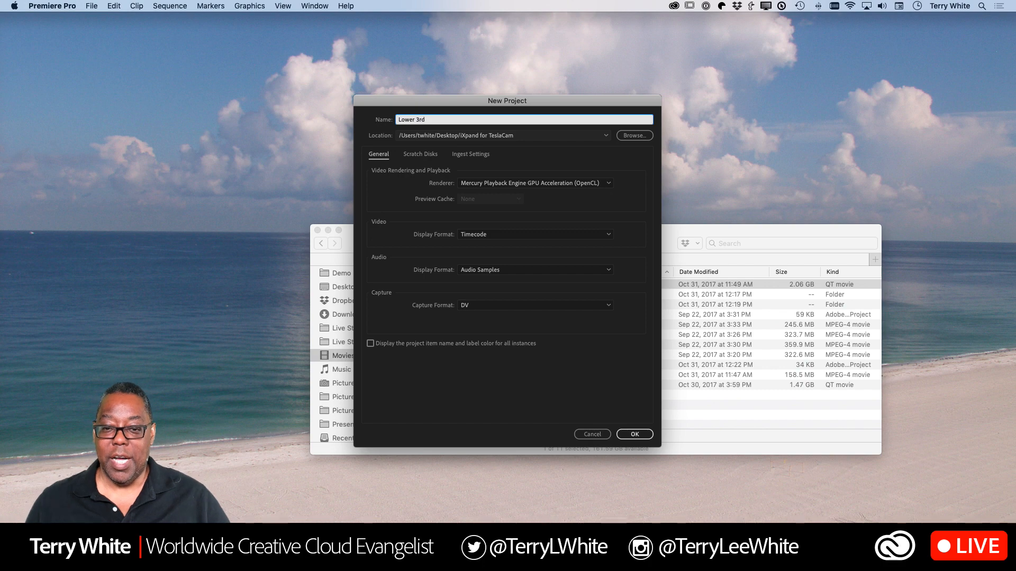
Create a folder named "Lower 3rd Videos" on the Desktop and choose it as the project location
click(627, 136)
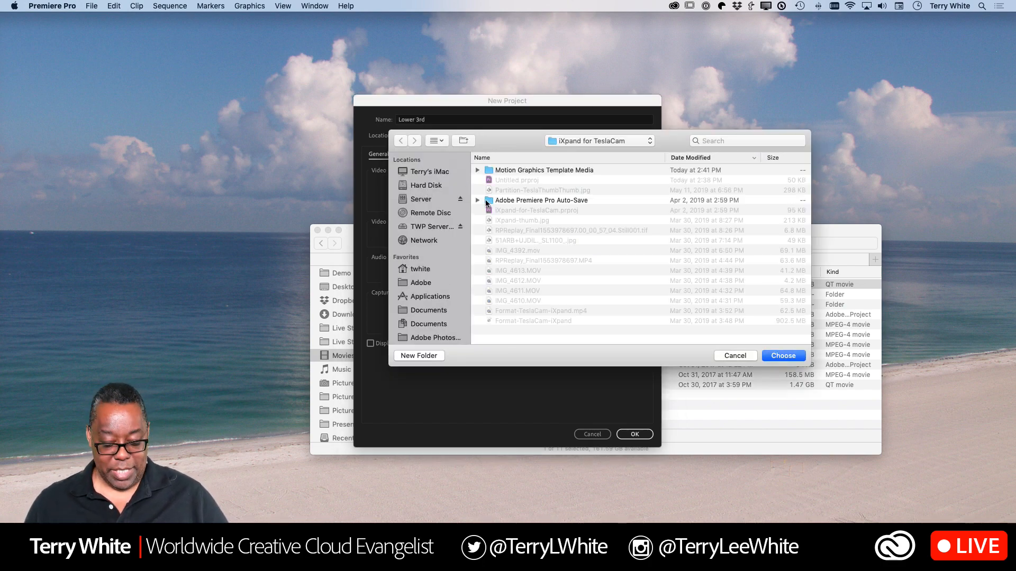
key(super+d)
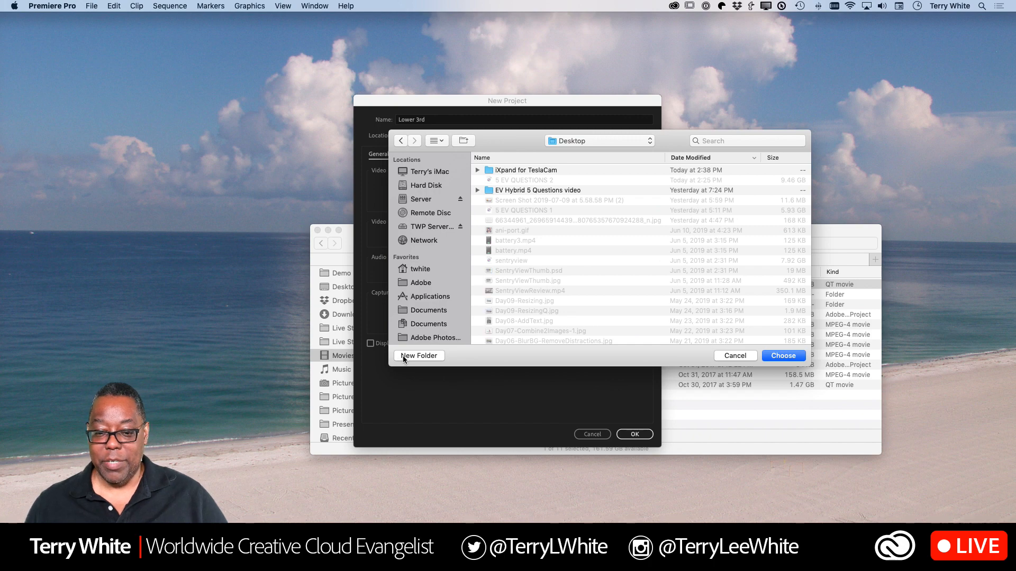
click(403, 357)
text(L)
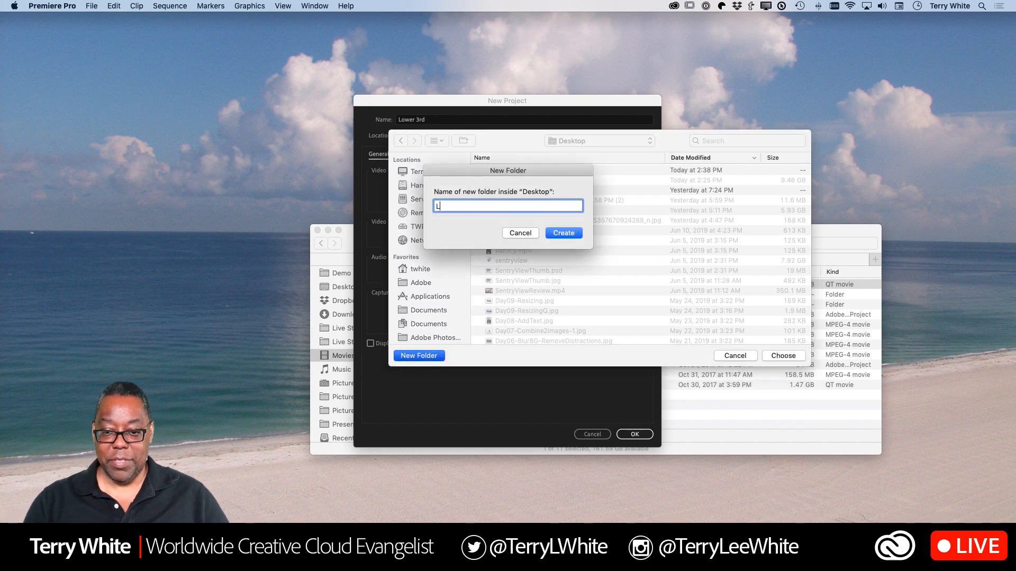
text(ower 3rd )
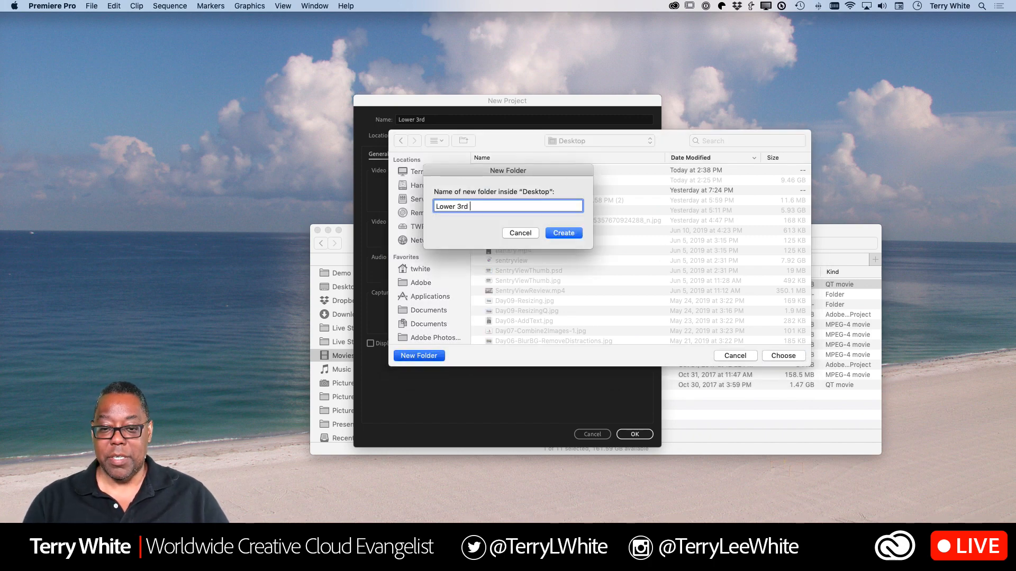
text(Videos)
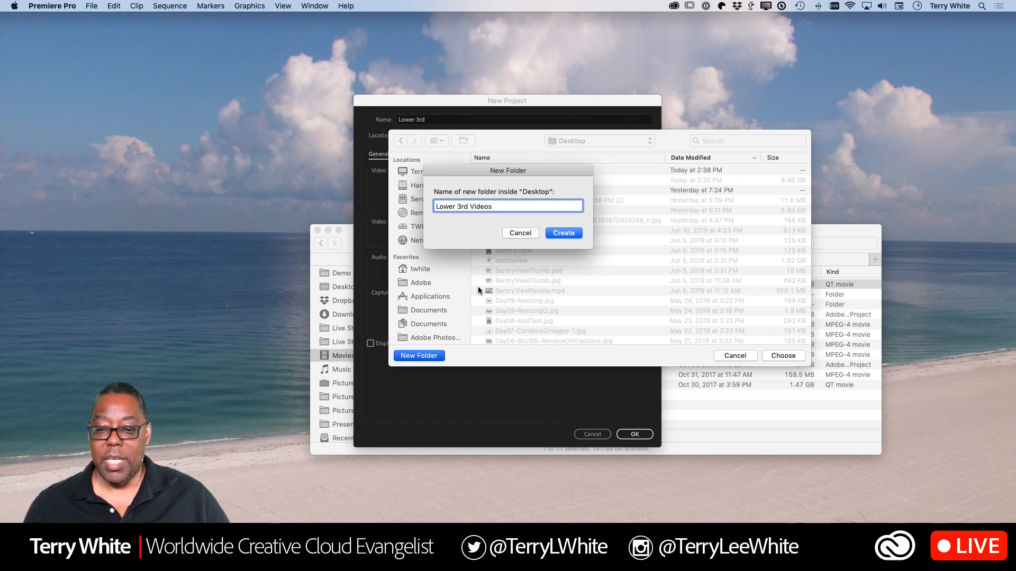
click(570, 234)
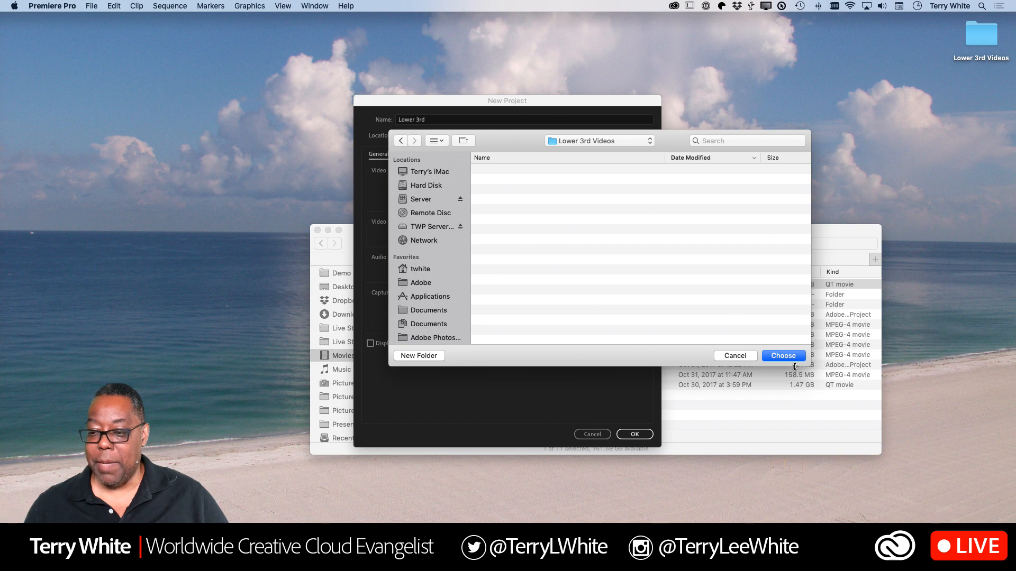
click(776, 357)
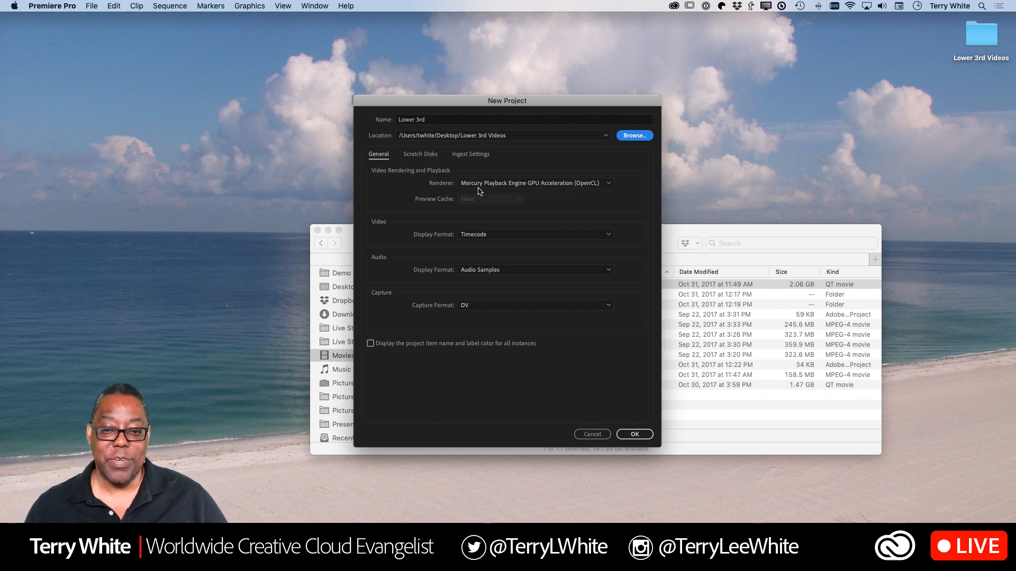
Set the renderer to Mercury Playback Engine GPU Acceleration (Metal) and create the project
click(610, 185)
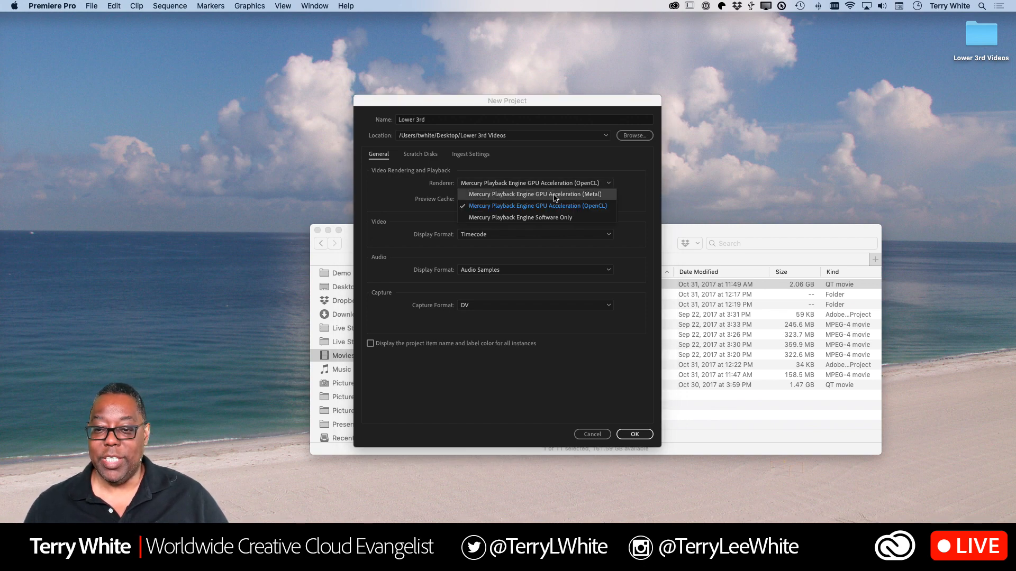
click(578, 195)
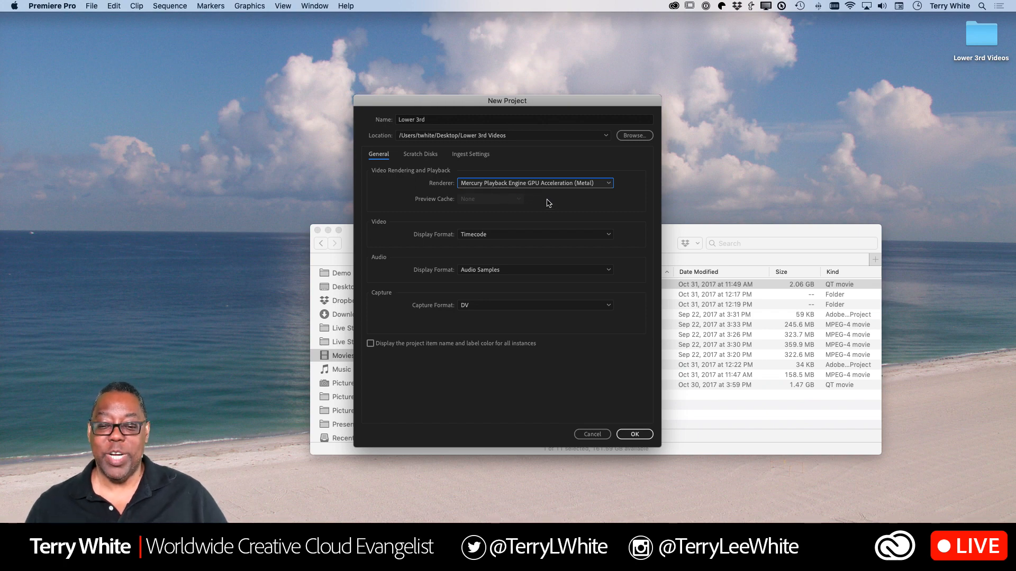
click(588, 185)
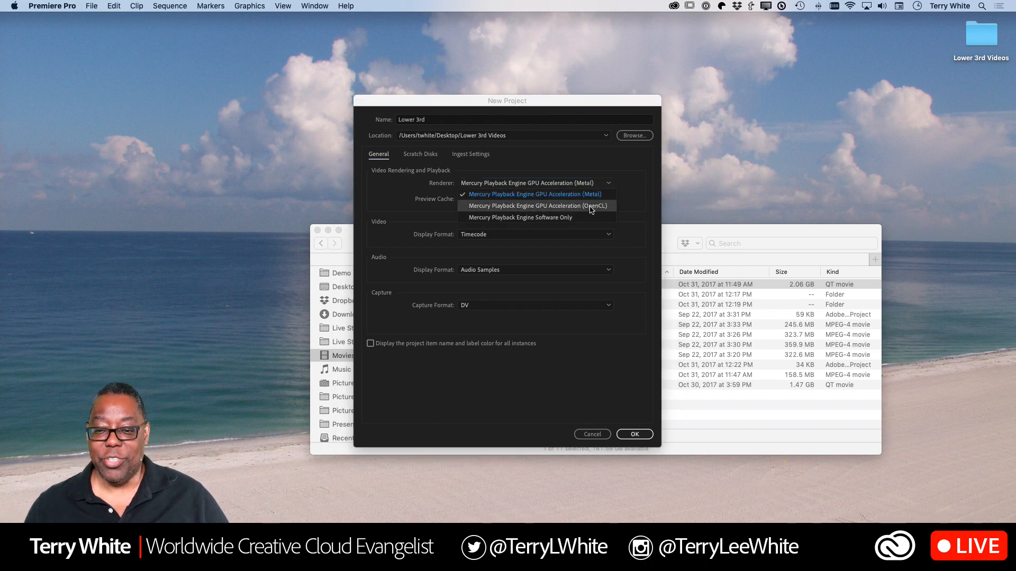
click(598, 179)
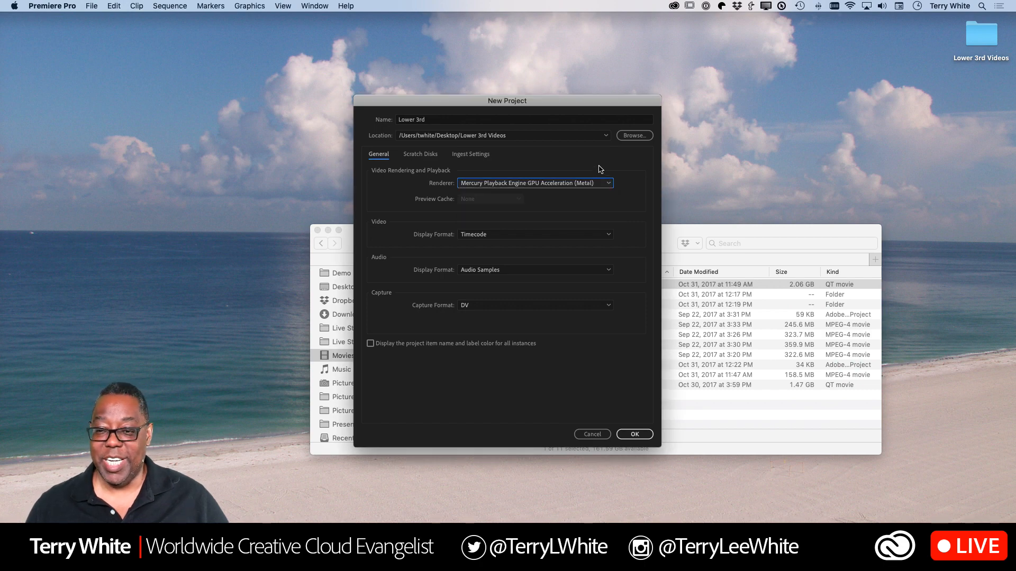
click(636, 434)
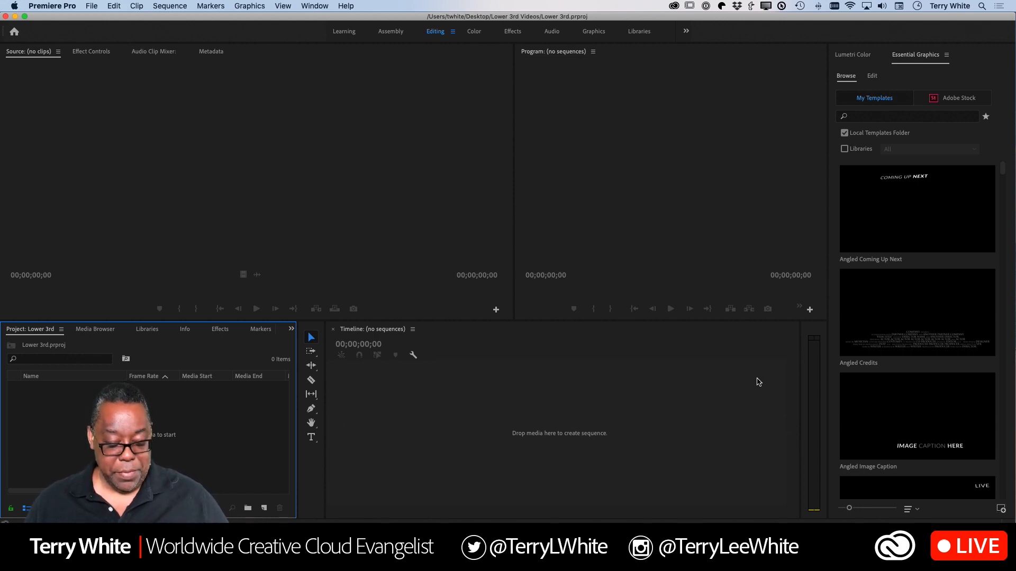
Switch to Finder and check the pixel dimensions of 2017-Stinger.mov in its file information
key(super+Tab)
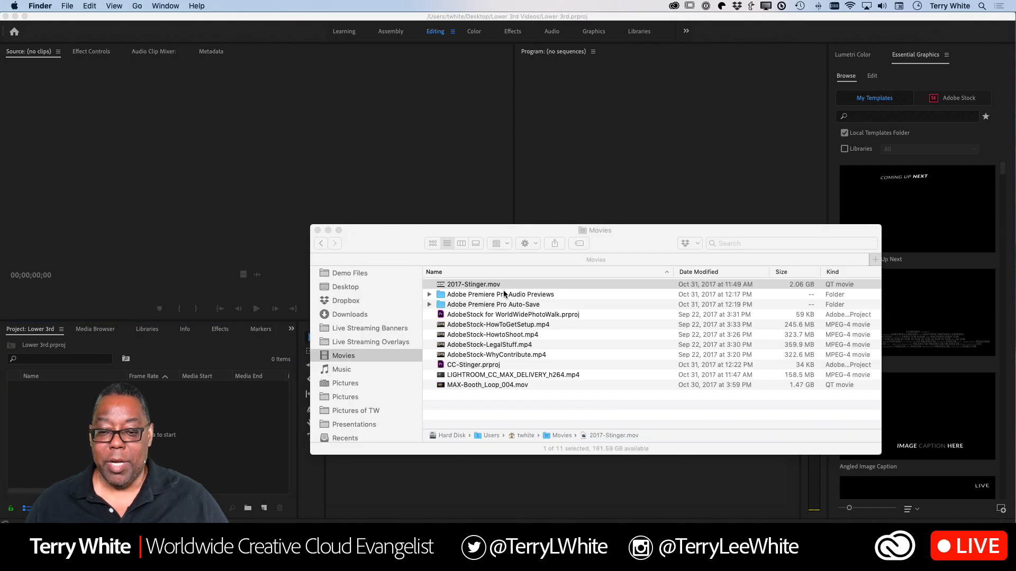
click(475, 288)
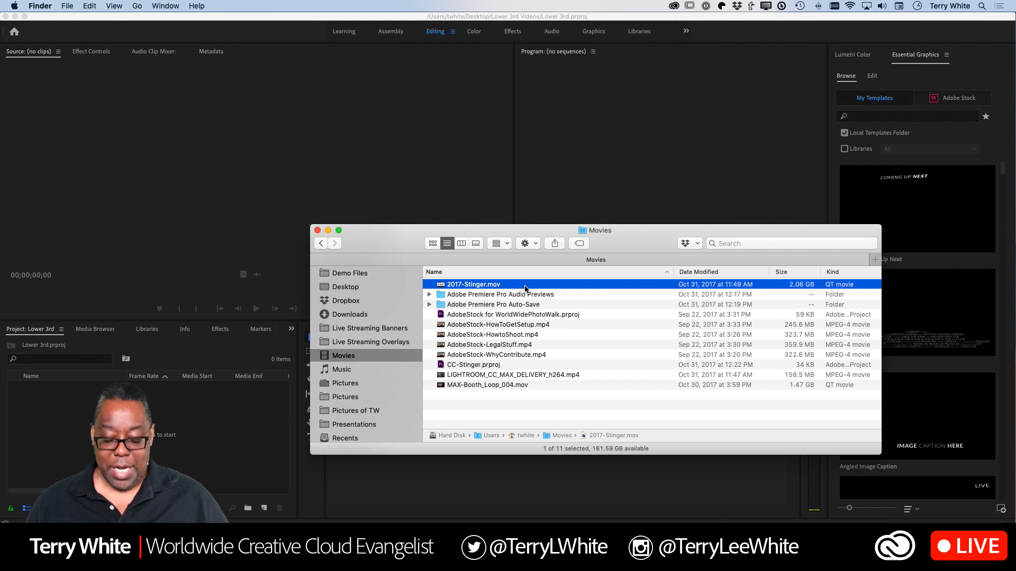
key(super+i)
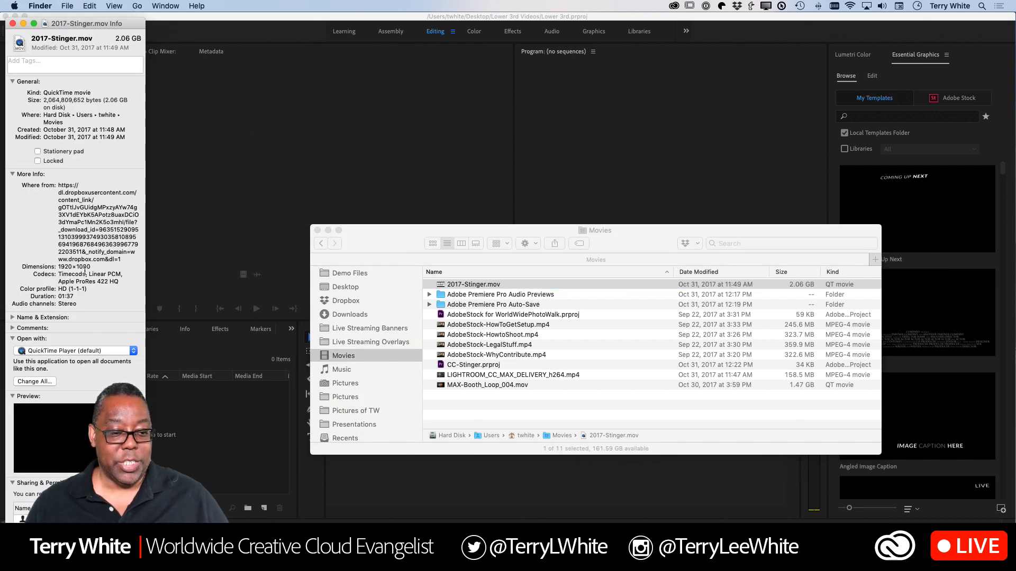
drag(95, 268, 57, 268)
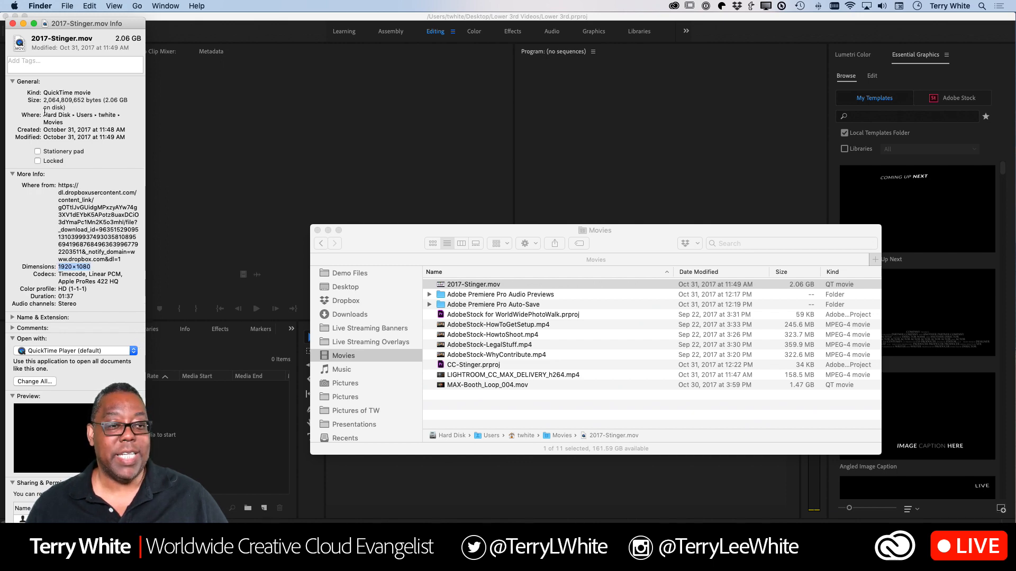
click(12, 23)
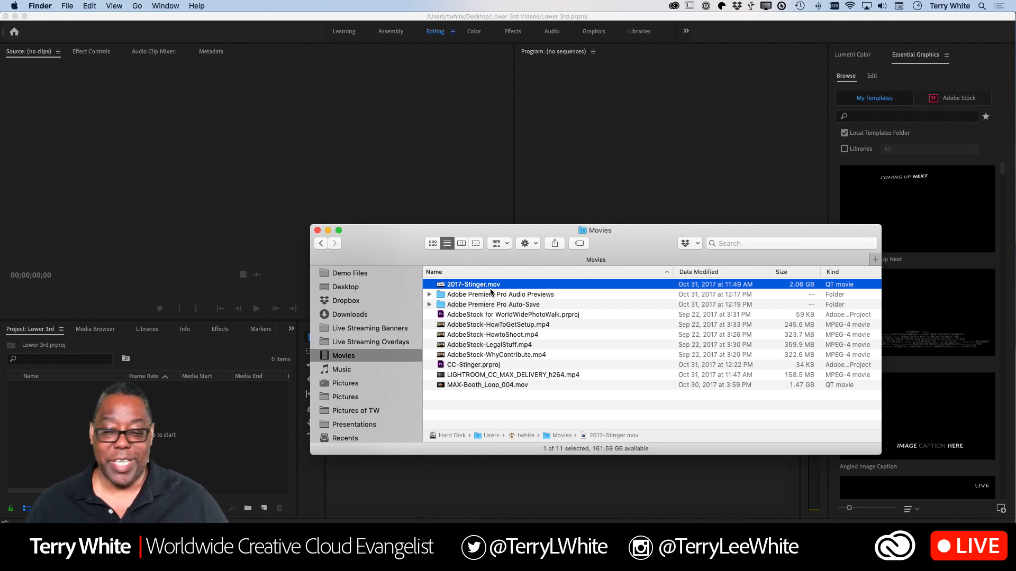
Import 2017-Stinger.mov from the Movies folder into the Lower 3rd project in Premiere Pro
drag(485, 284, 195, 415)
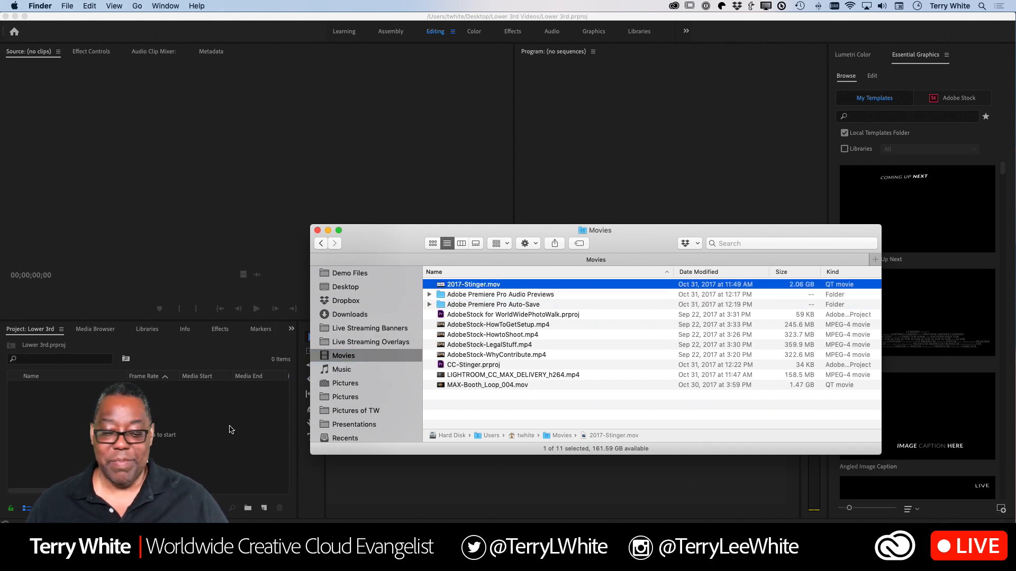
click(231, 430)
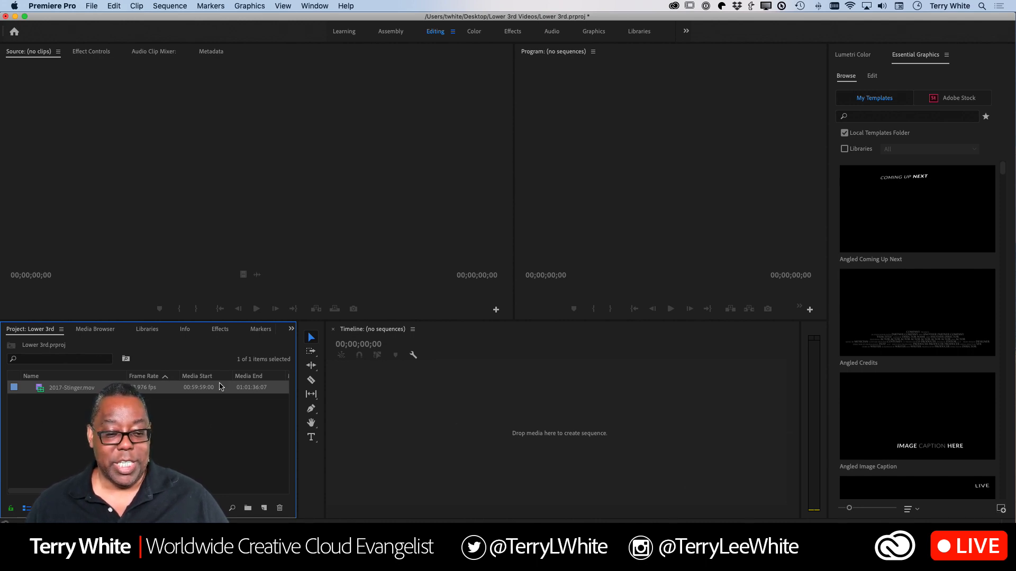
Load 2017-Stinger.mov into the Source monitor and scrub to about 01:00:00:03 to preview the footage
click(67, 388)
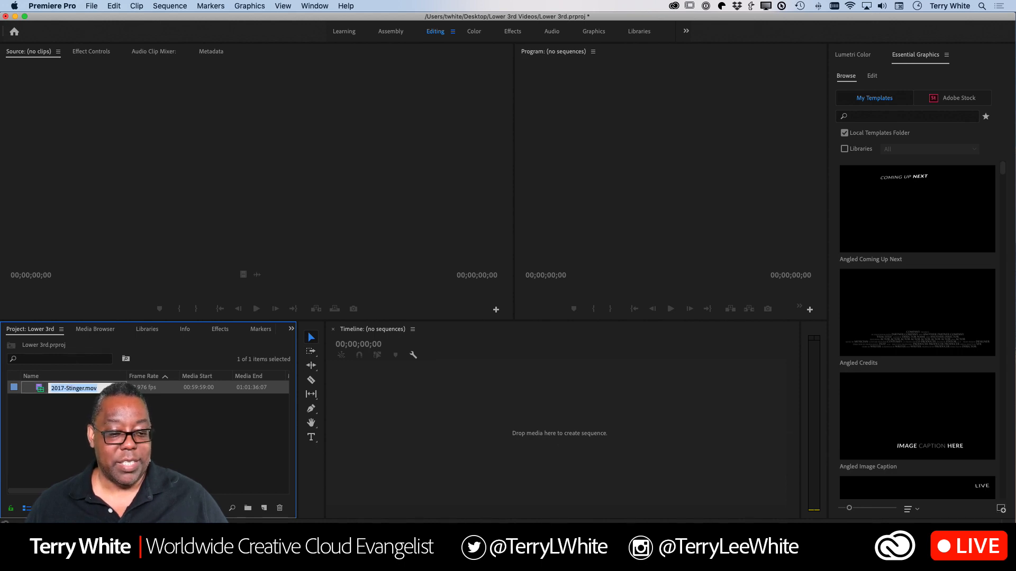
double_click(134, 387)
double_click(65, 414)
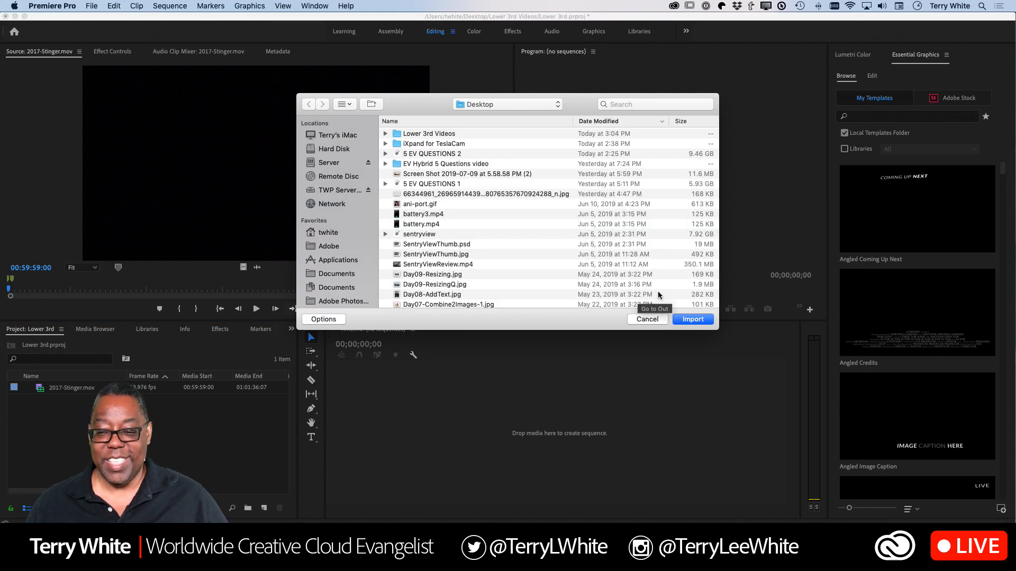
click(648, 319)
double_click(39, 390)
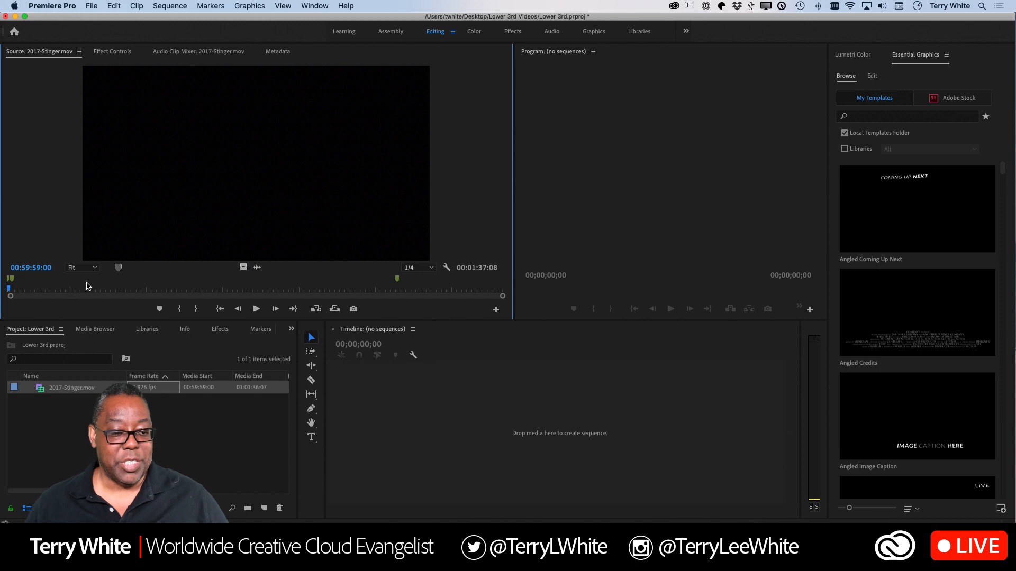
mouse_move(10, 299)
mouse_down()
mouse_move(196, 302)
mouse_move(10, 309)
mouse_up()
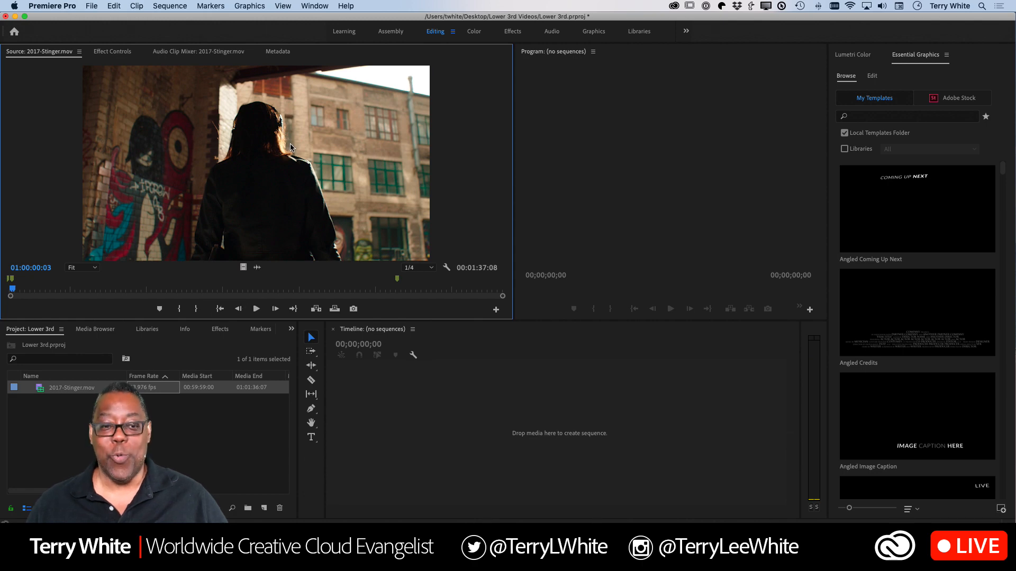
Create a sequence from 2017-Stinger.mov in the empty timeline and, after a short preview, set the playhead to 00:00:01:05
click(200, 416)
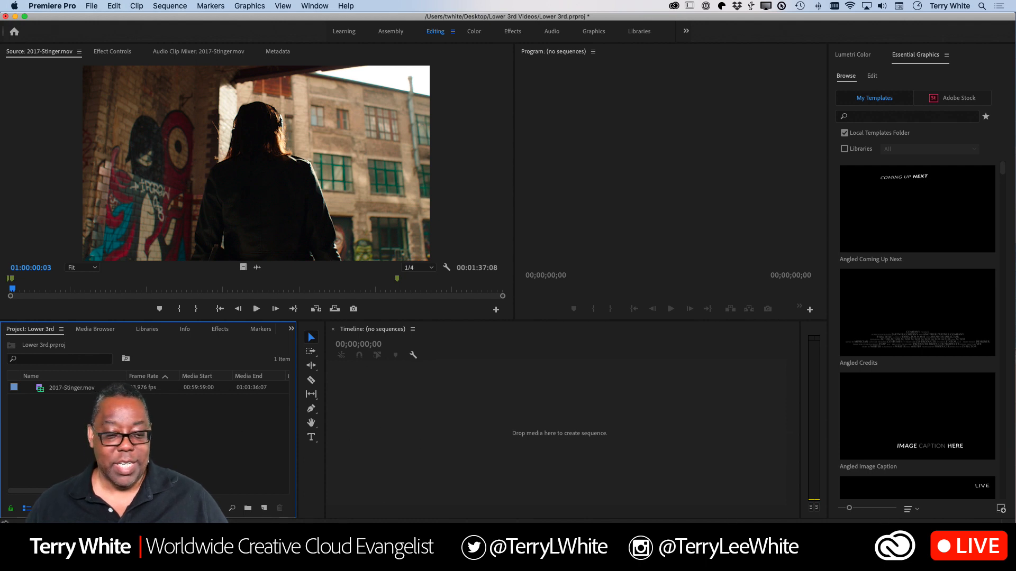
drag(83, 393, 92, 393)
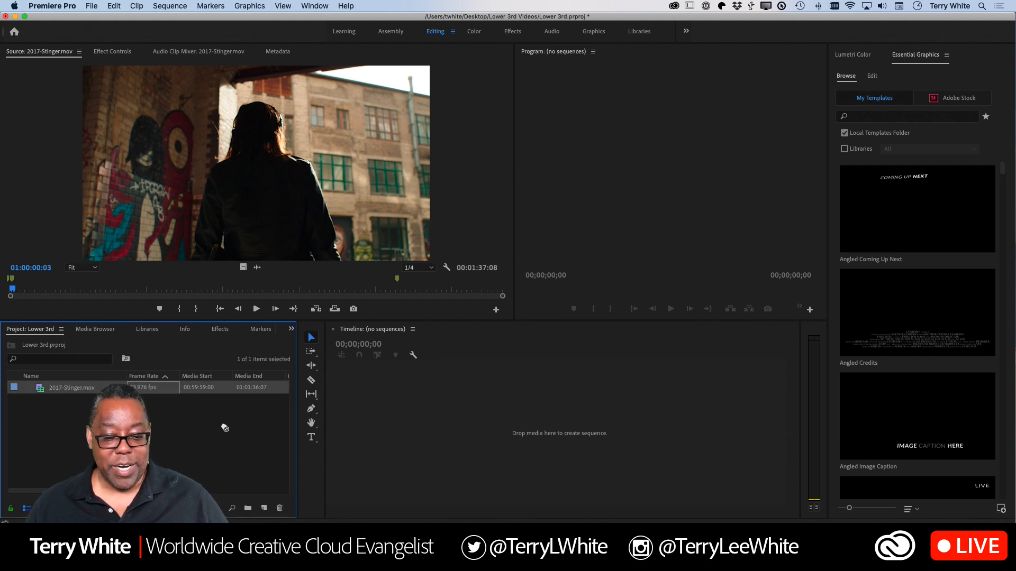
drag(225, 428, 463, 413)
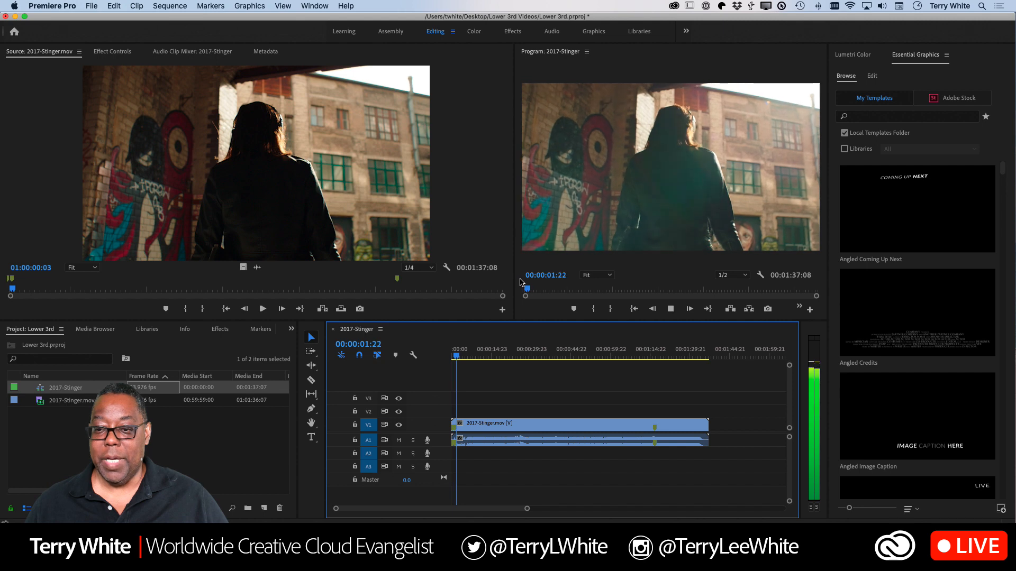
key(space)
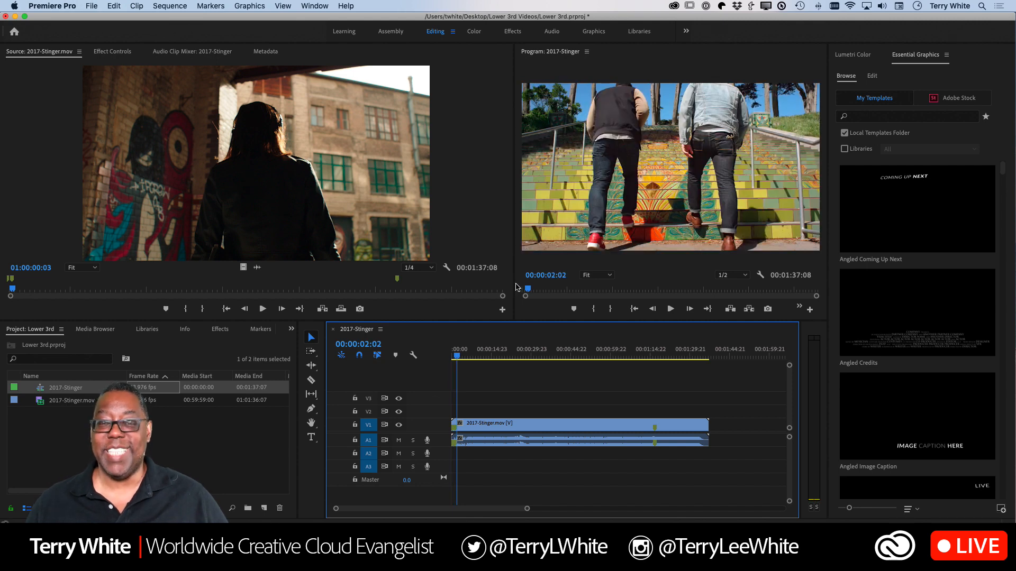
click(455, 358)
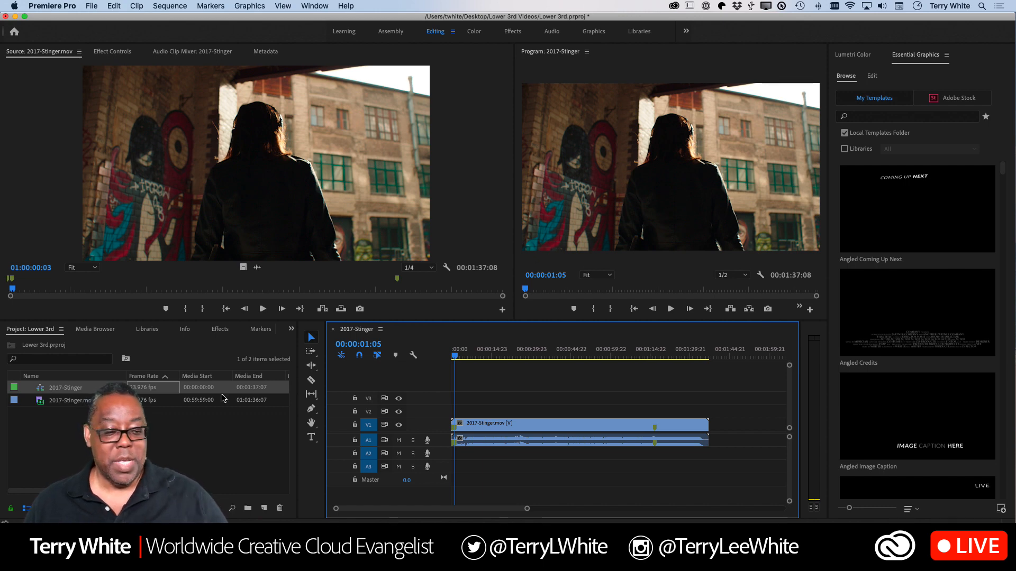
Rename the 2017-Stinger sequence in the project as "TW Lower 3rd"
click(63, 390)
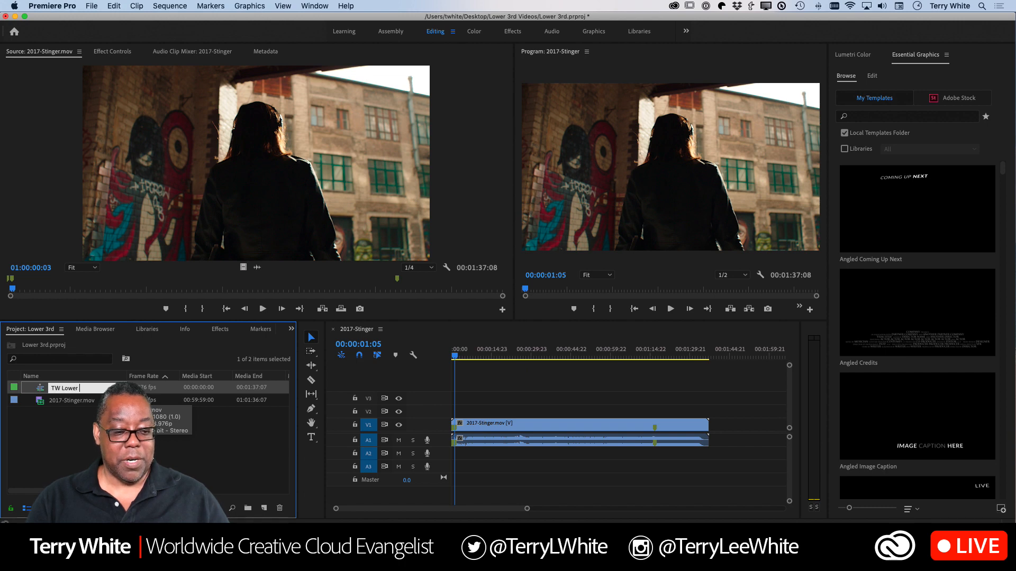
text(TW Lower 3rd)
key(Tab)
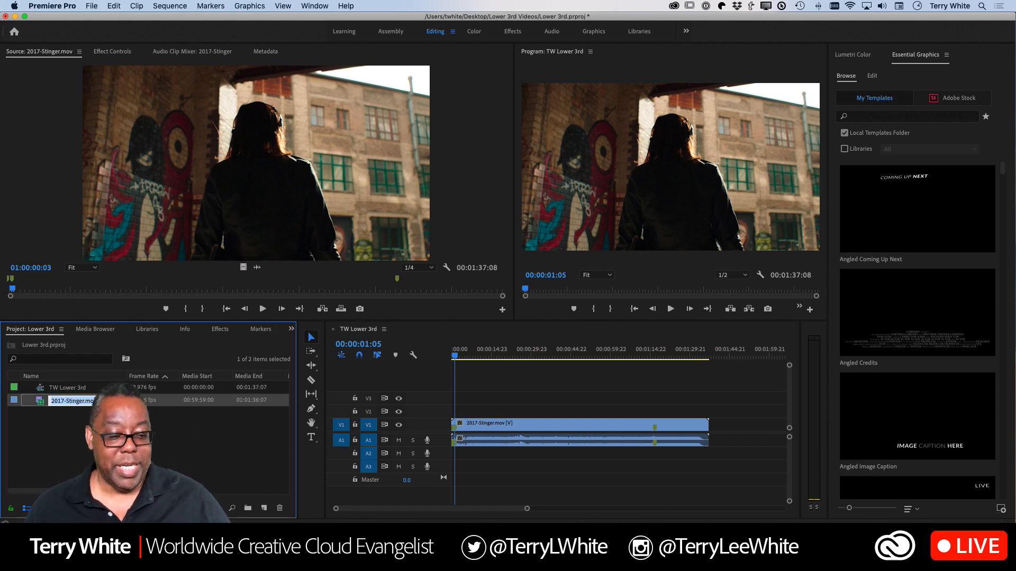
click(51, 413)
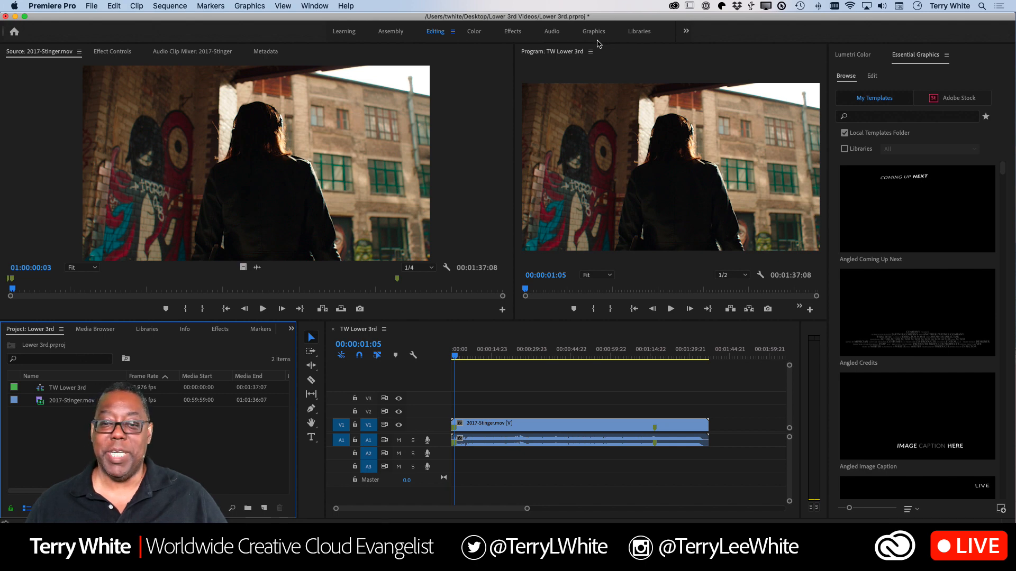
Switch to the Assembly workspace
click(391, 32)
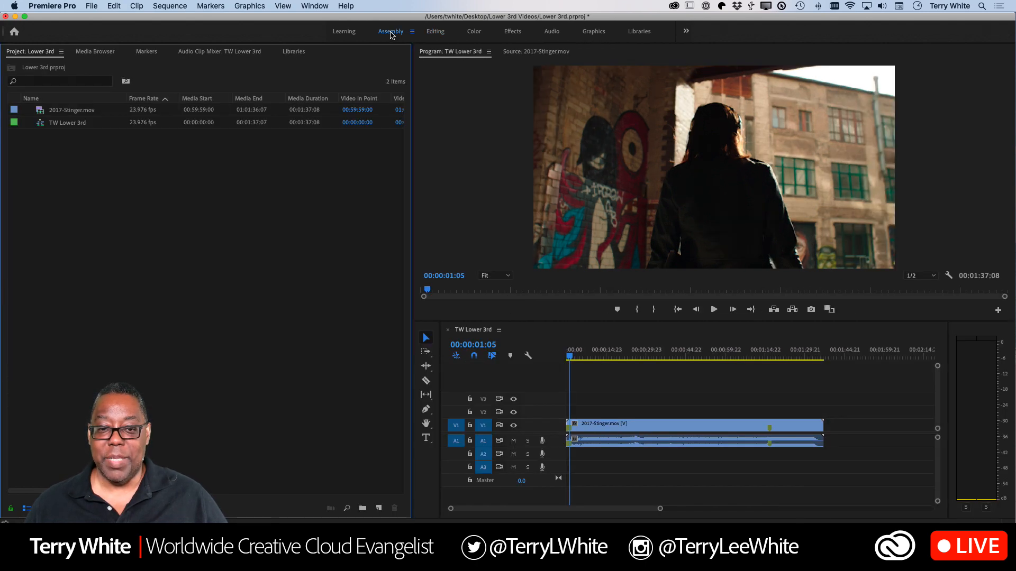
Compare the Editing, Color, Effects and Graphics workspaces, finishing in the Graphics workspace
click(435, 31)
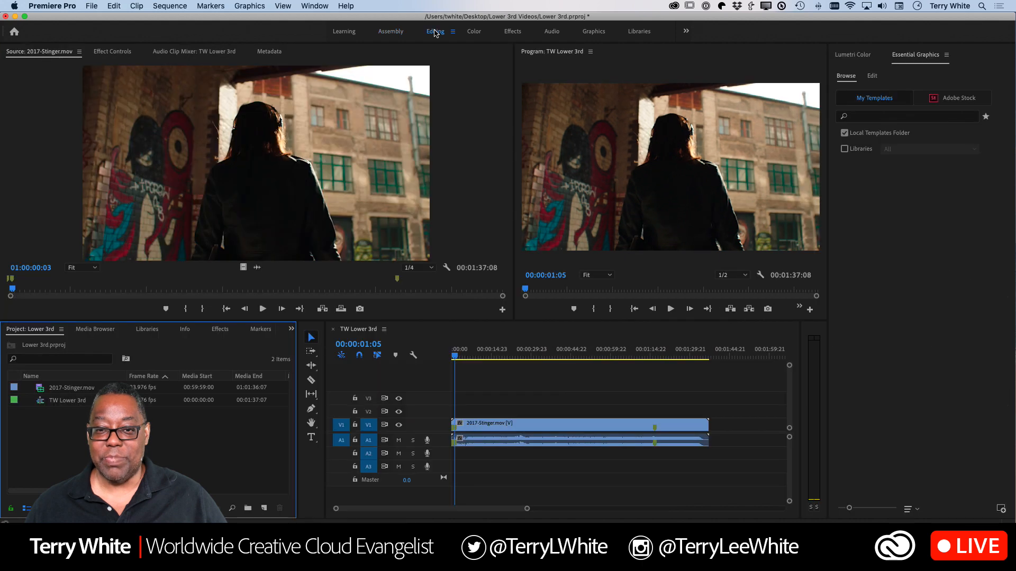
click(475, 33)
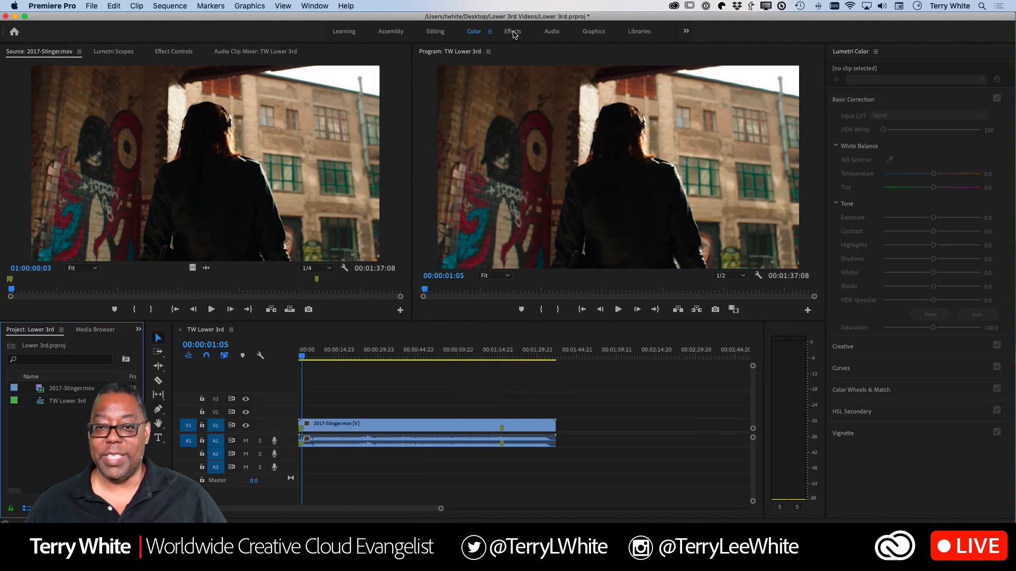
click(513, 33)
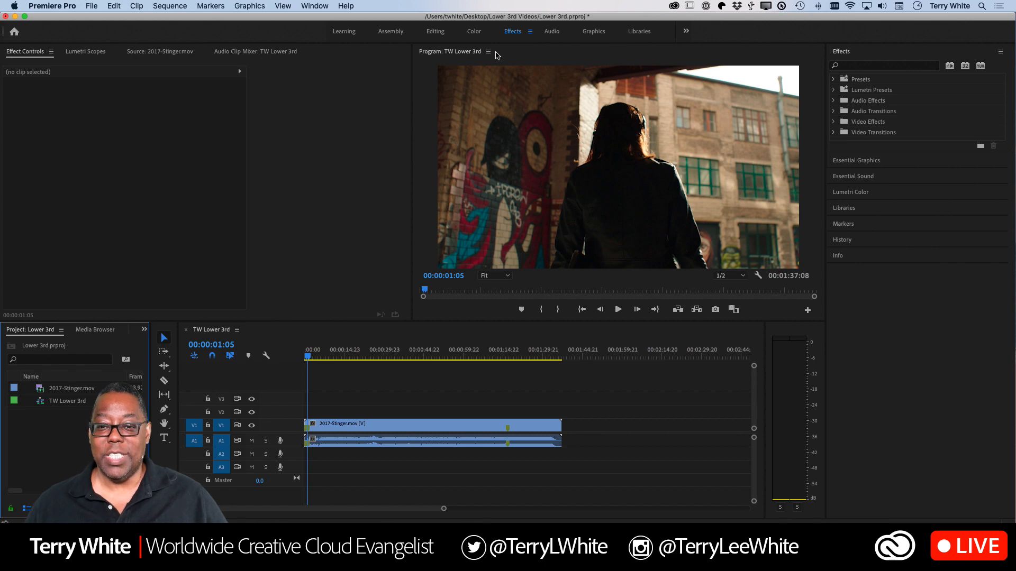
click(592, 33)
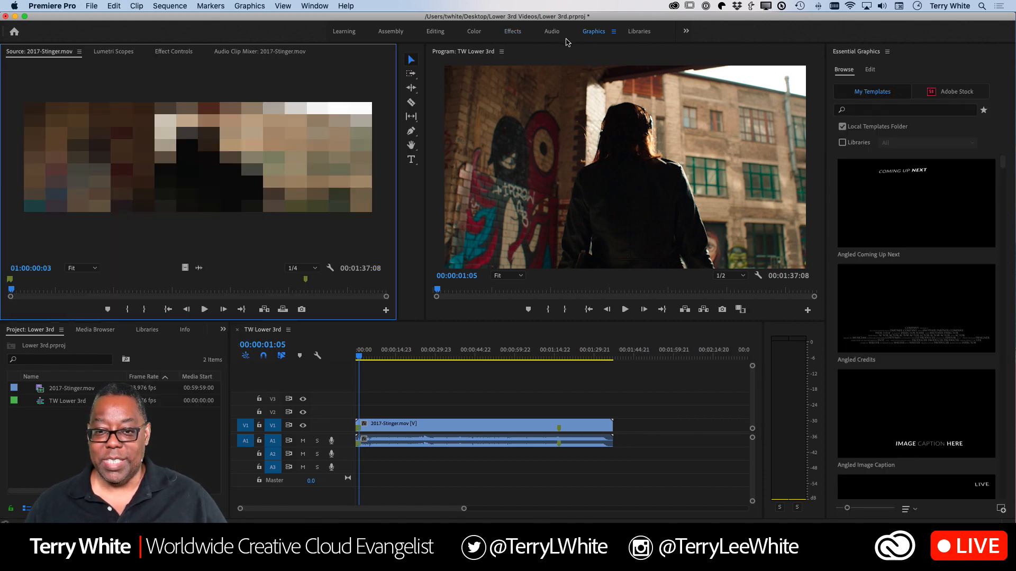
click(435, 32)
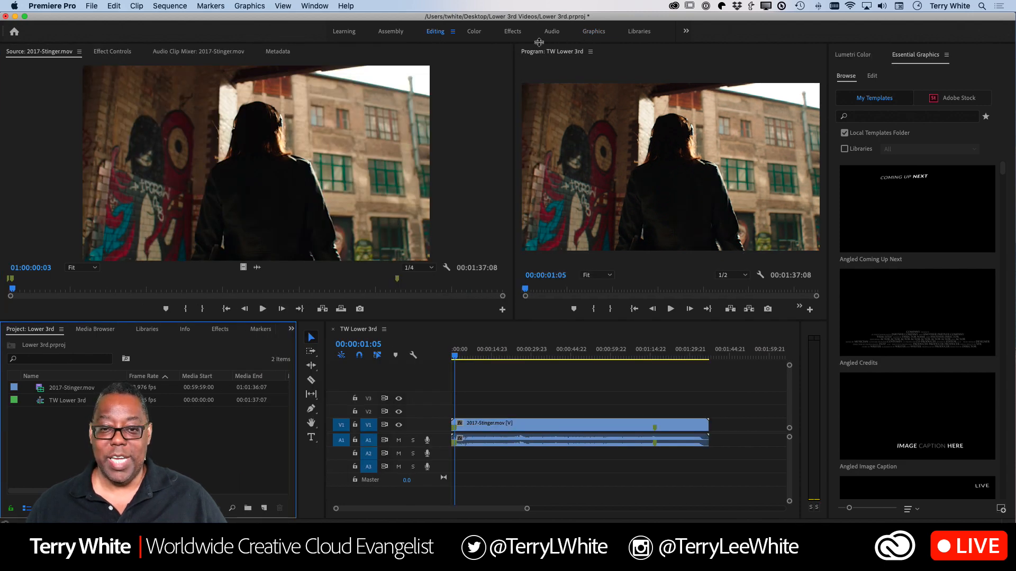
click(593, 31)
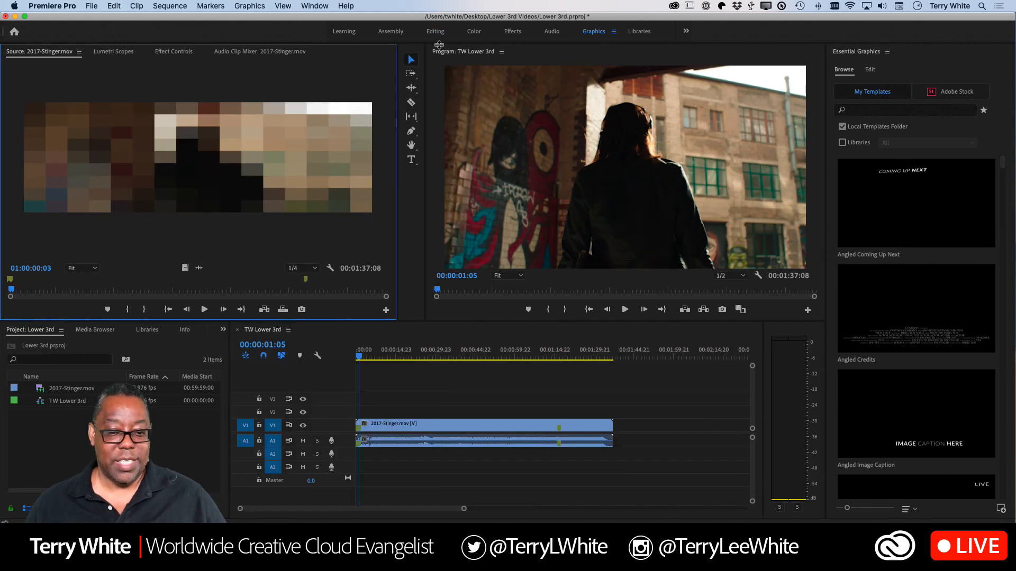
Change the Source monitor's playback resolution to 1/2 and back to 1/4 to redraw the pixelated preview
click(313, 270)
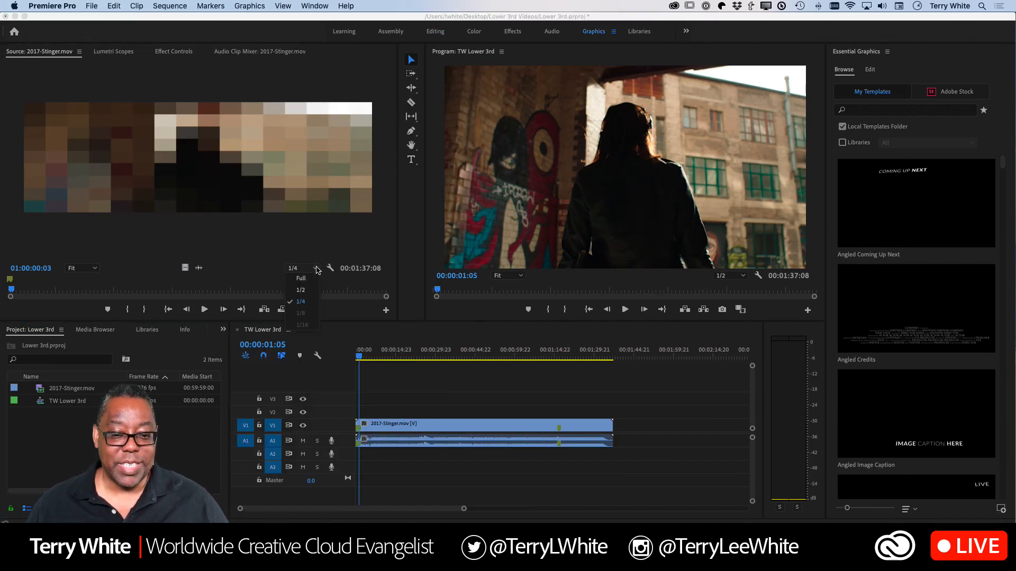
click(301, 290)
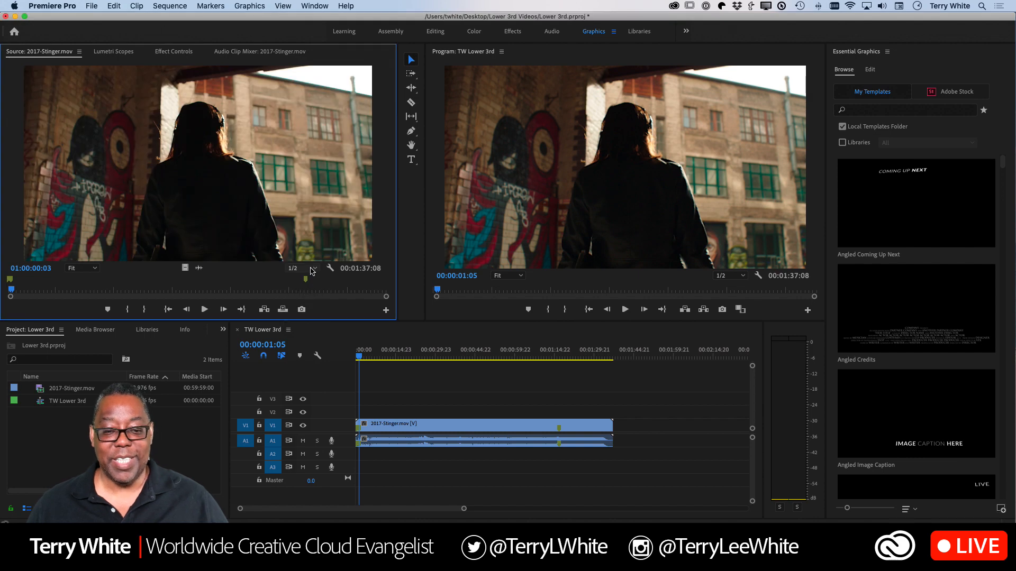
click(306, 269)
click(304, 299)
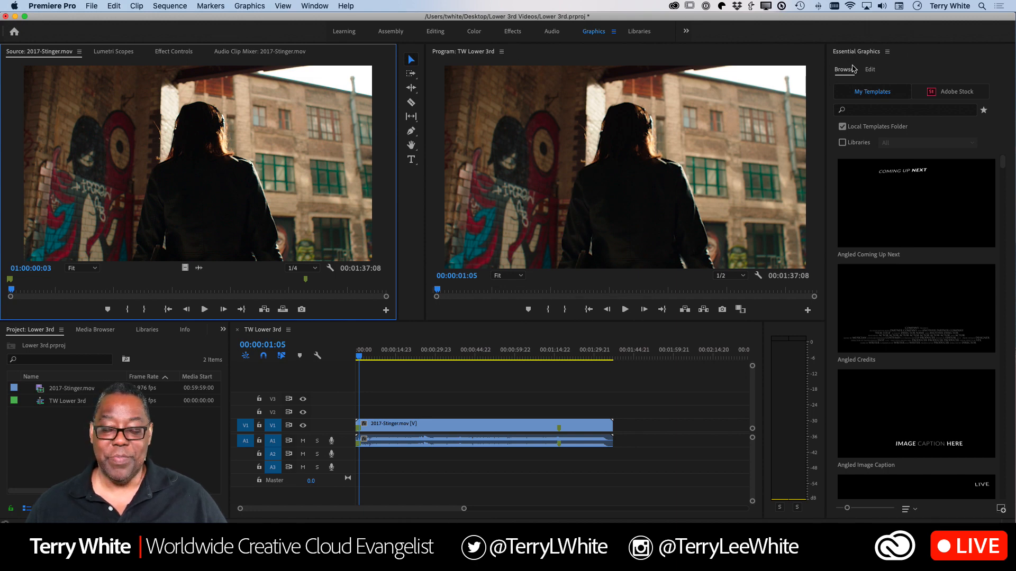
Switch to the Assembly workspace and show the Essential Graphics panel in it
click(390, 31)
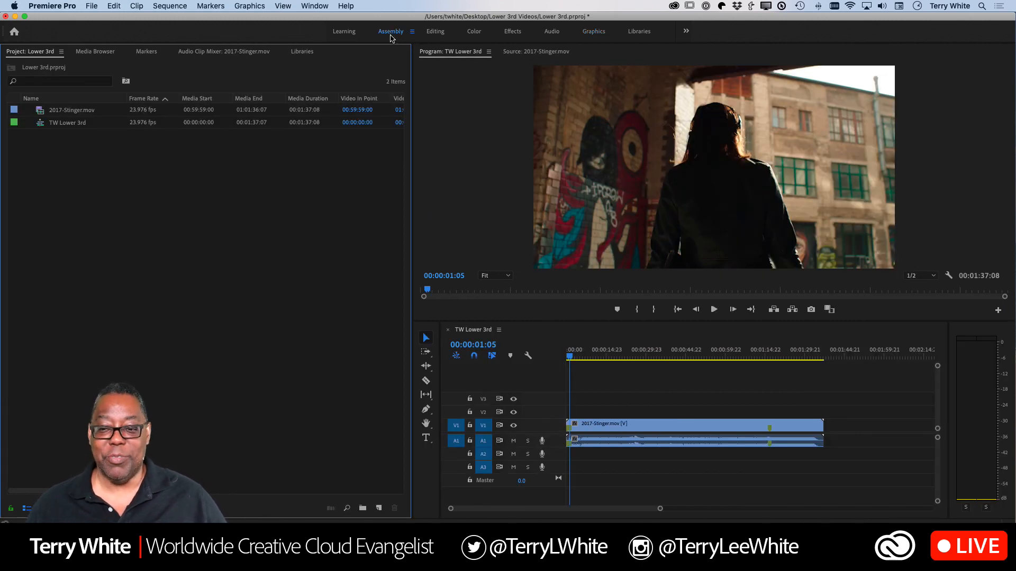
click(309, 5)
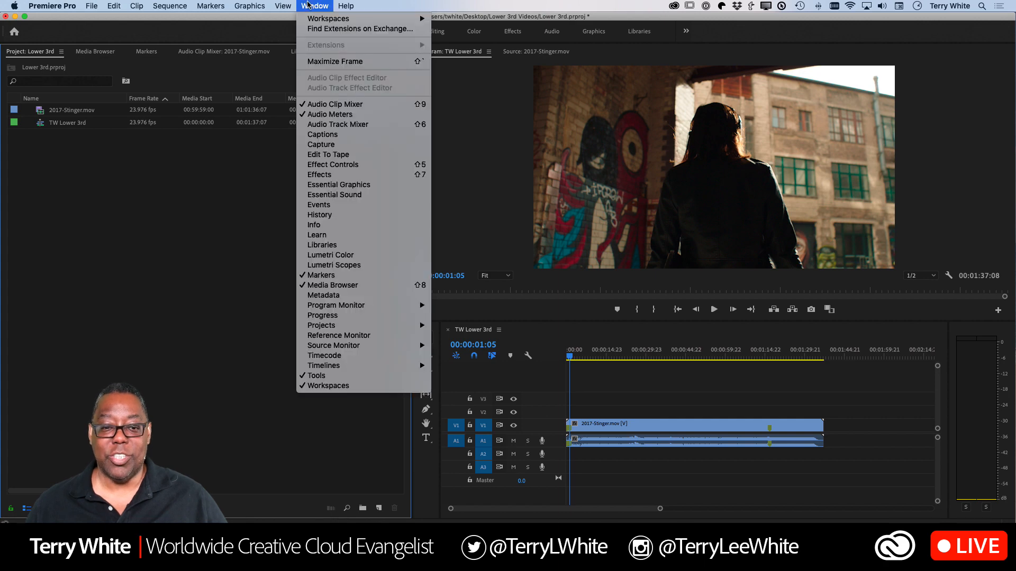
click(368, 184)
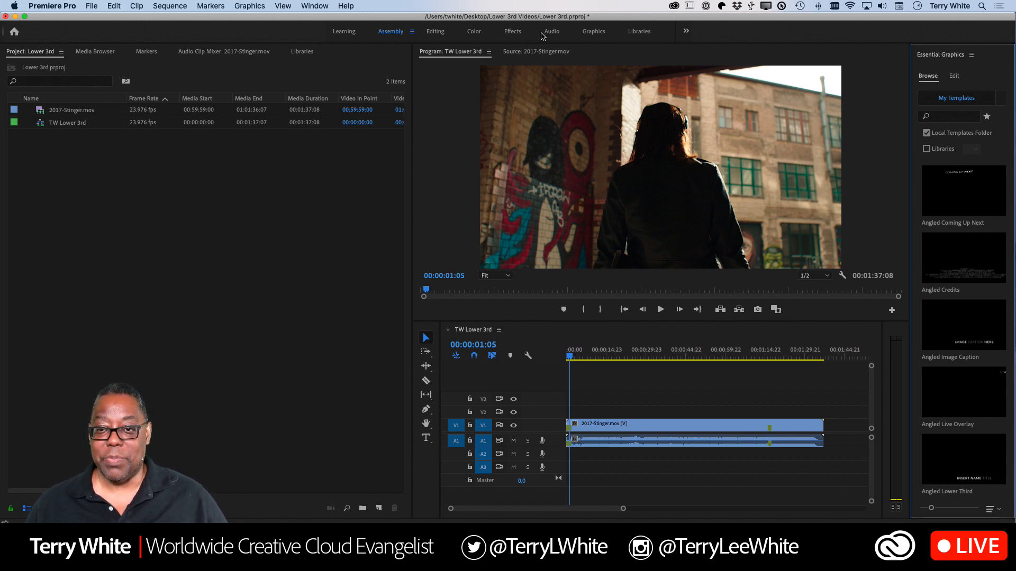
Return to the Graphics workspace and refresh the Source preview by setting playback resolution to 1/2 and back to 1/4
click(594, 32)
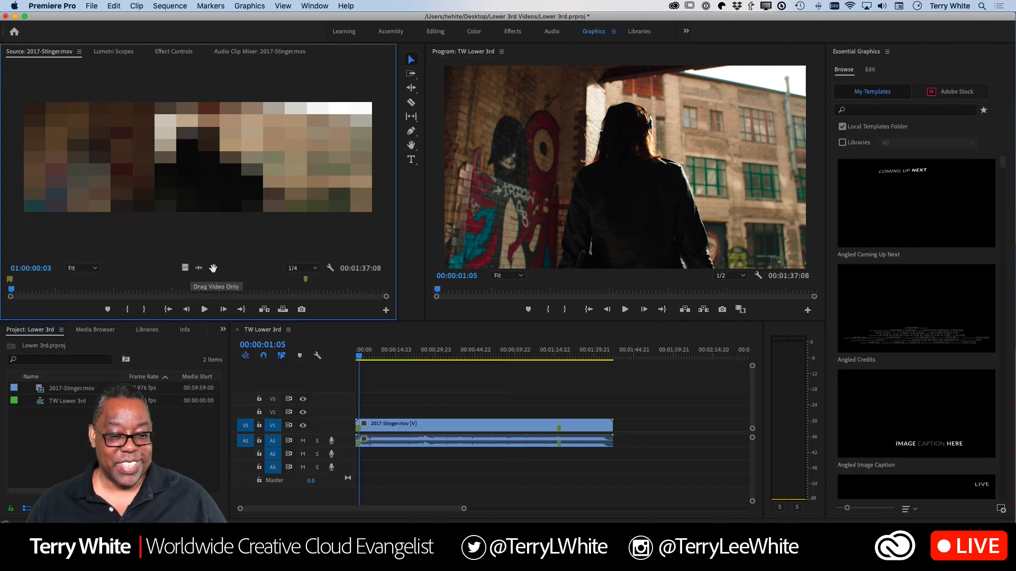
click(314, 269)
click(307, 284)
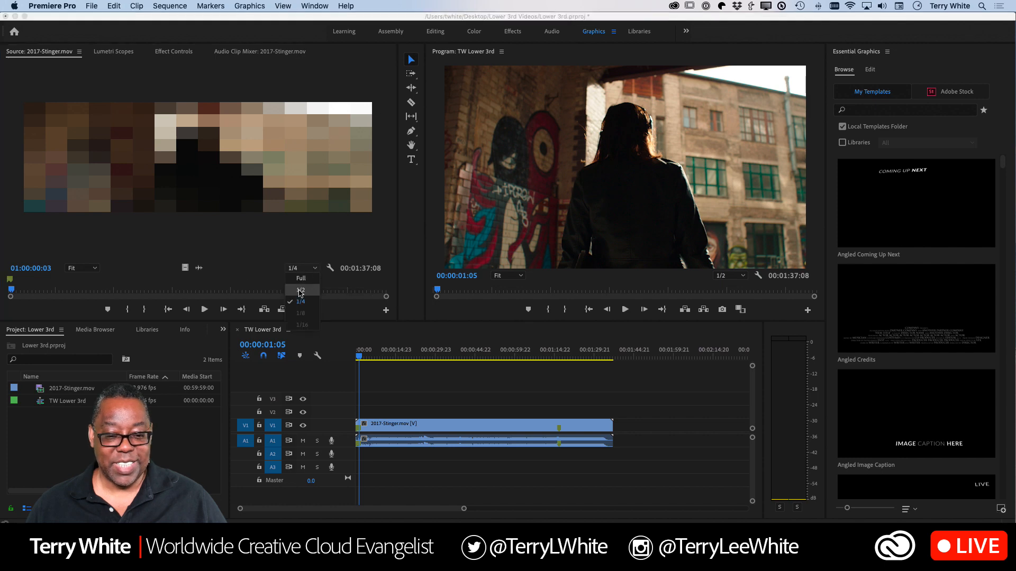
click(310, 268)
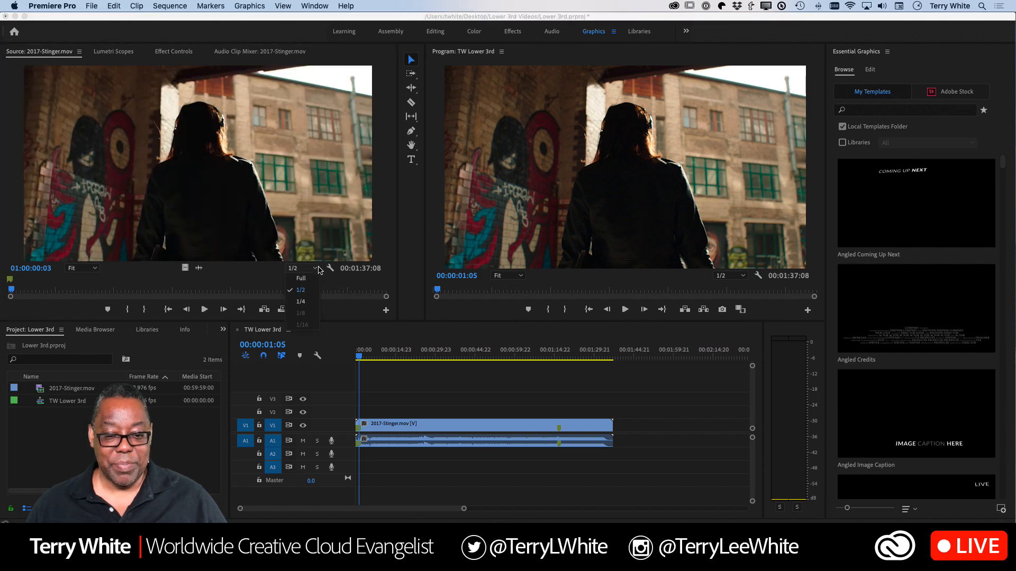
click(302, 294)
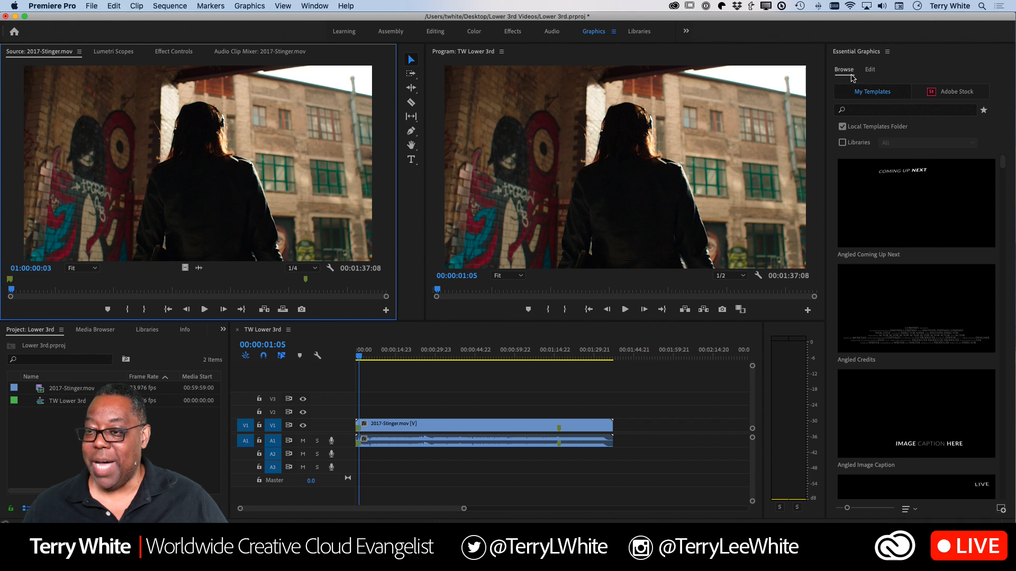
Look through the local Essential Graphics templates under My Templates for available title and lower third designs
click(877, 93)
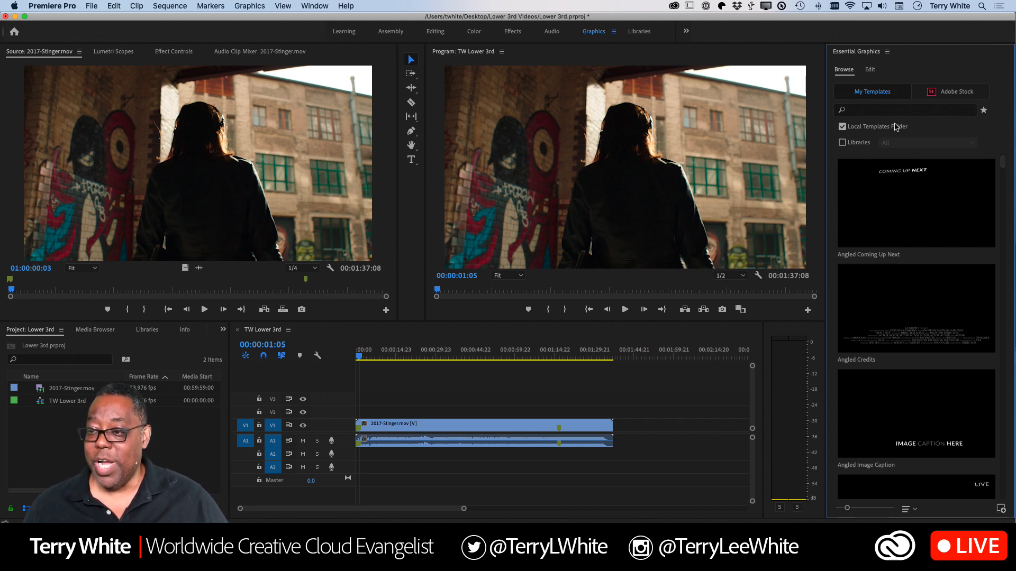
scroll(920, 217, down, 5)
scroll(921, 219, down, 8)
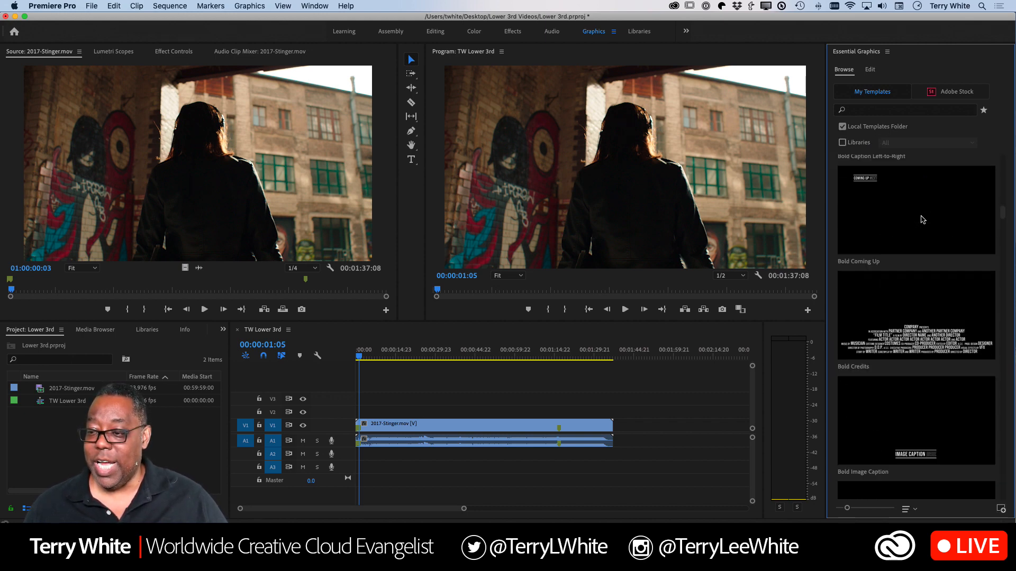
scroll(921, 220, down, 10)
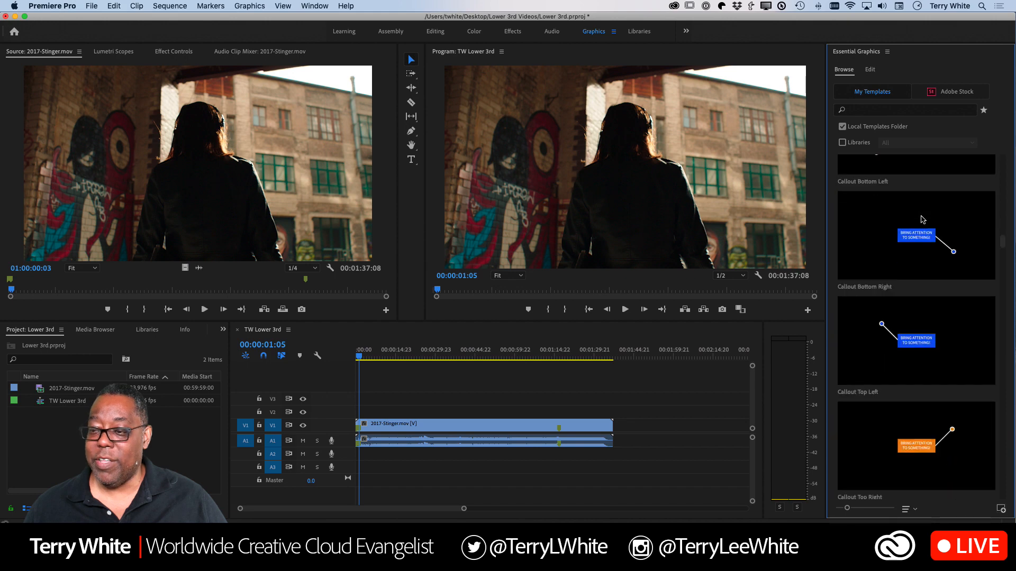
scroll(922, 219, down, 4)
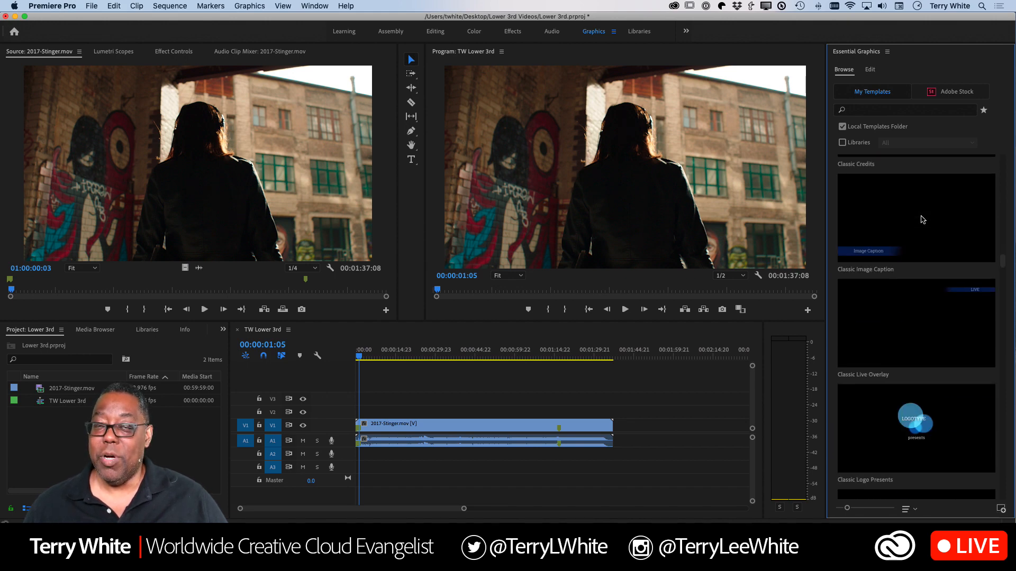
scroll(921, 219, down, 5)
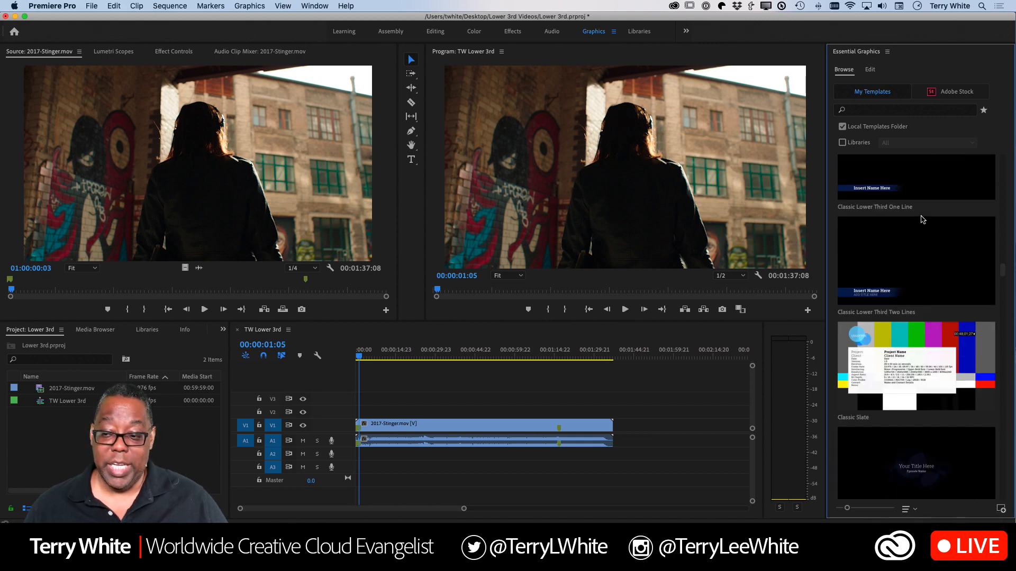
scroll(921, 219, up, 15)
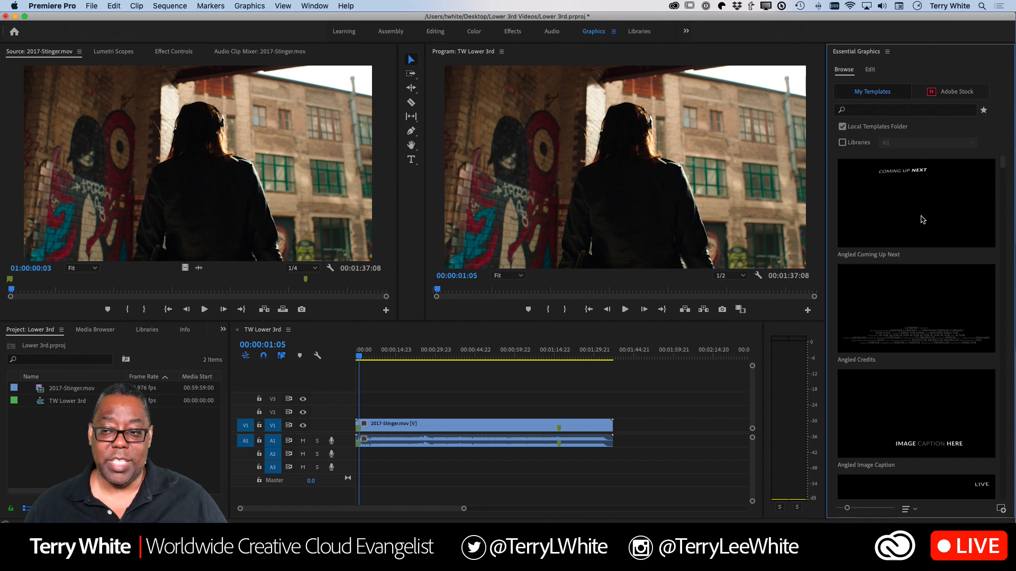
scroll(916, 222, down, 5)
scroll(917, 222, down, 5)
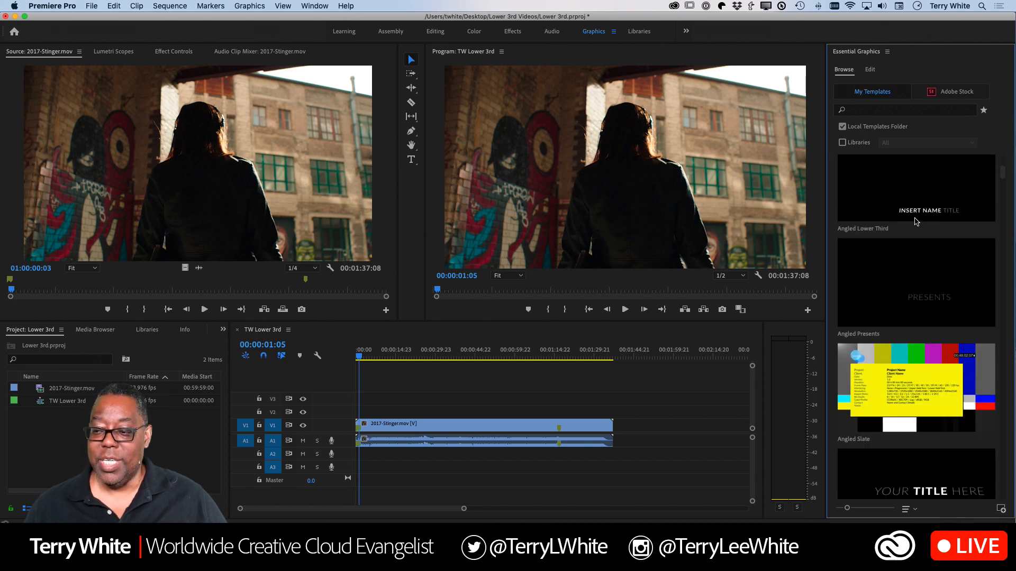
scroll(916, 222, down, 1)
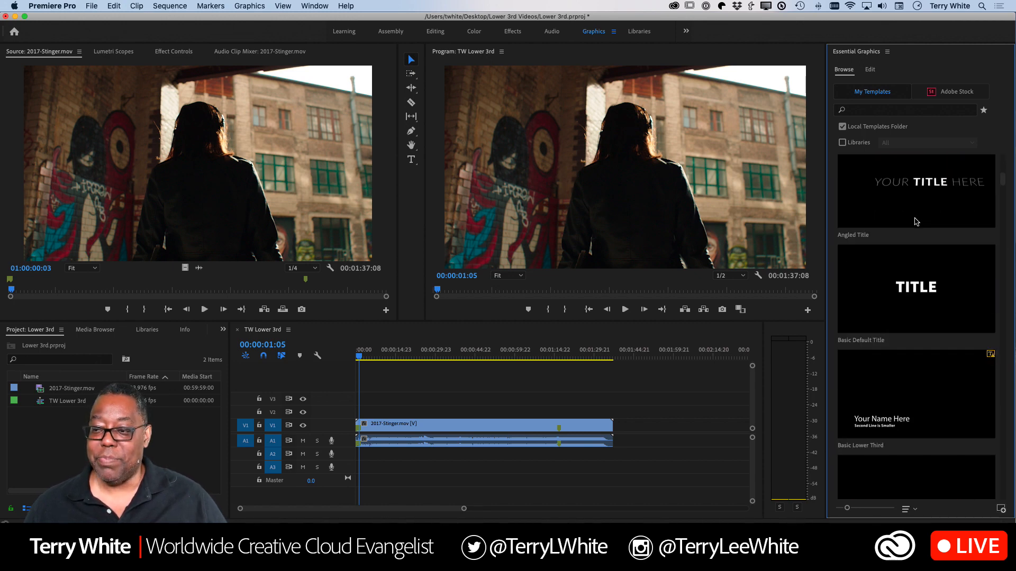
scroll(916, 222, down, 10)
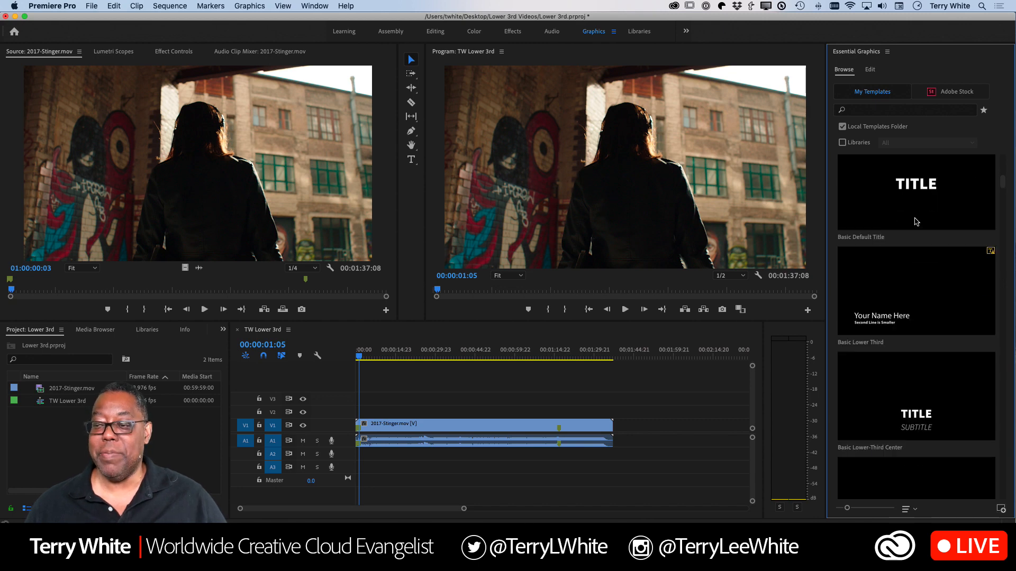
scroll(916, 221, down, 7)
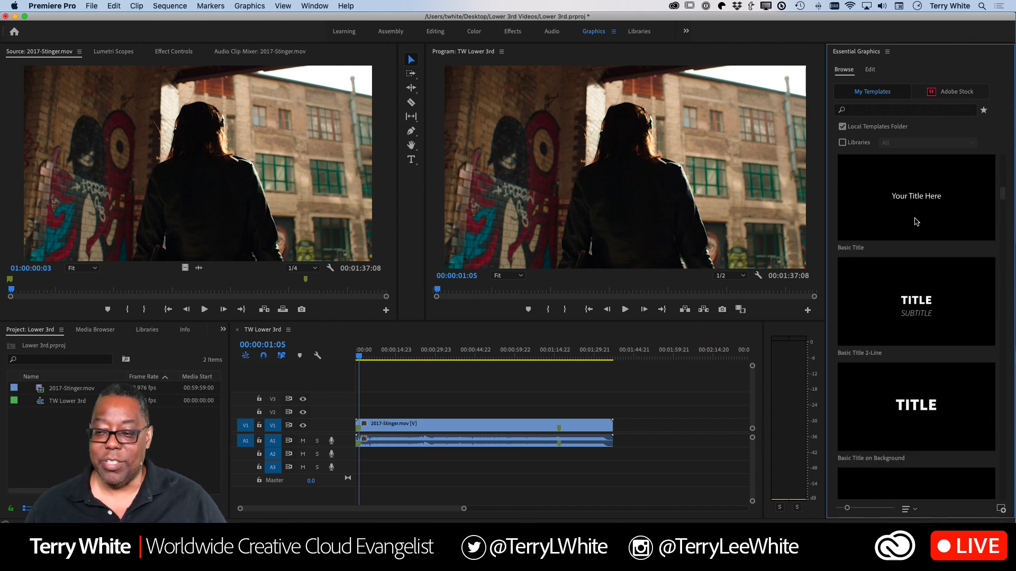
scroll(916, 221, up, 10)
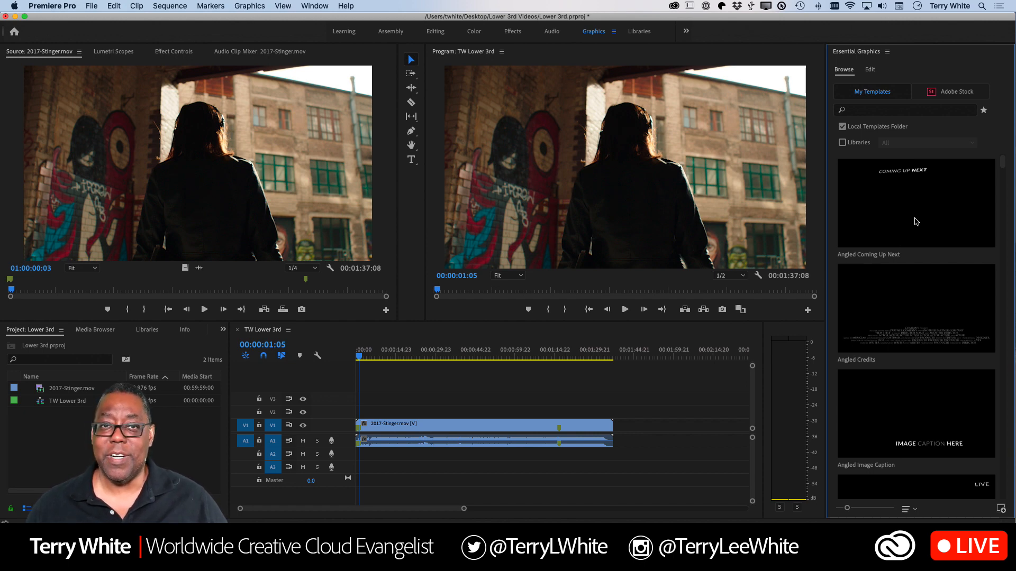
Search My Templates for "Lower third" and look through the matching template designs
click(857, 110)
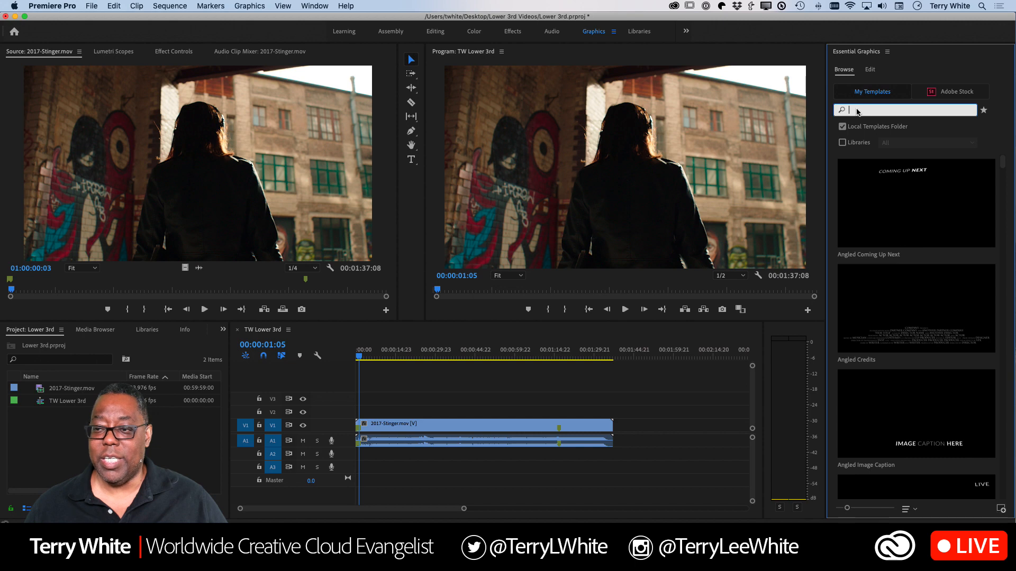
text(Lower thi)
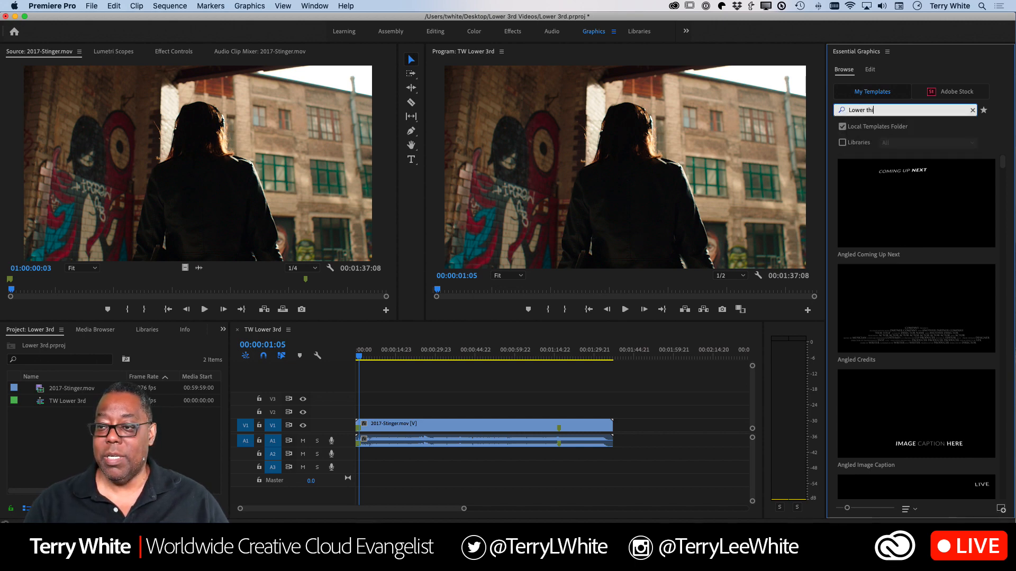
text(rd)
key(Return)
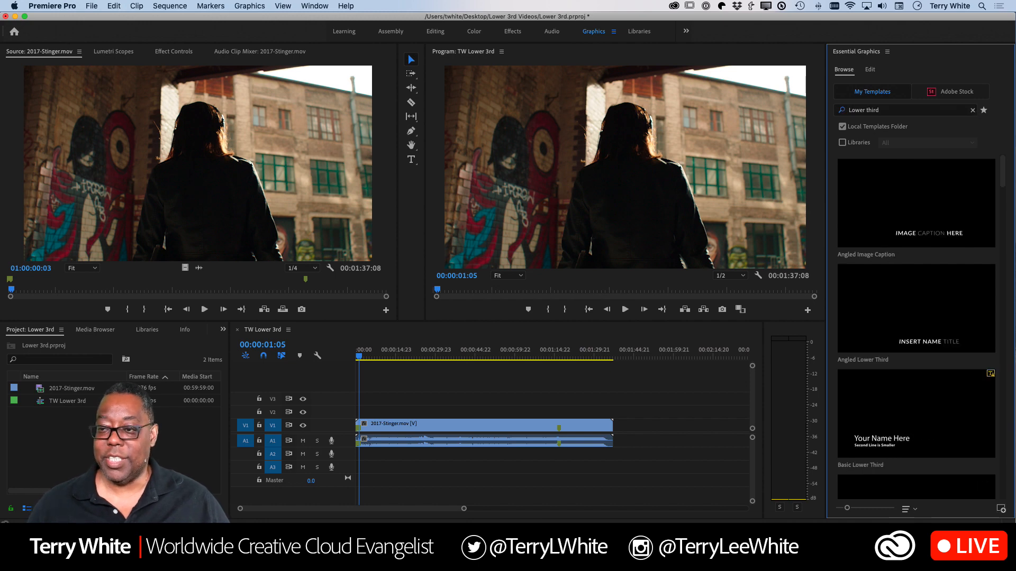
scroll(892, 205, down, 2)
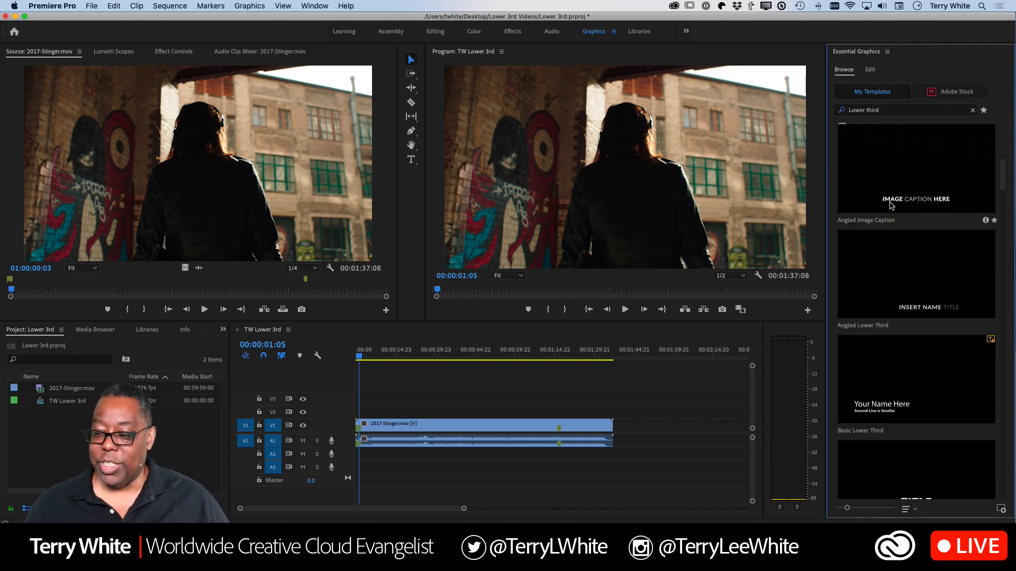
scroll(892, 206, down, 5)
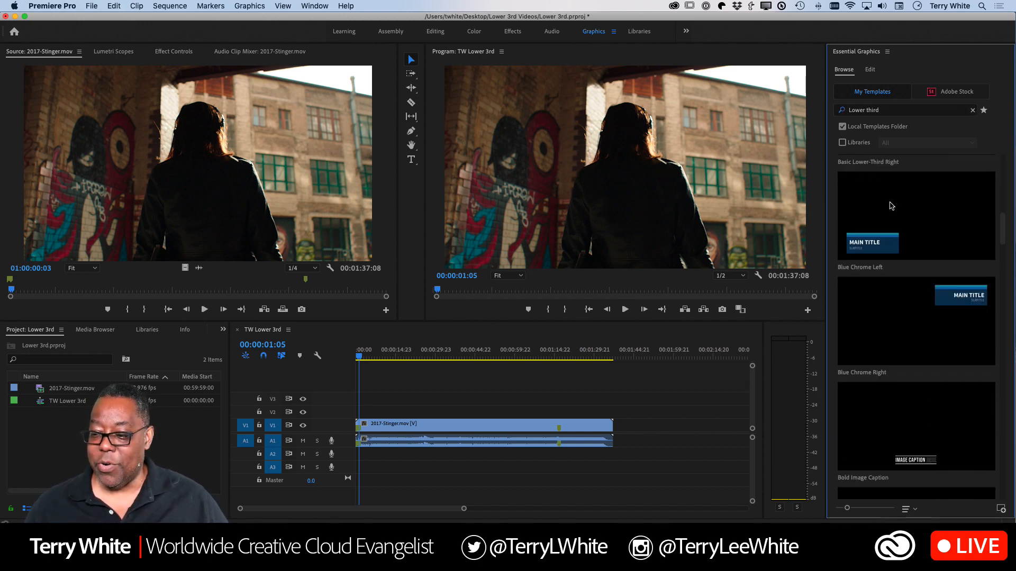
scroll(891, 206, down, 10)
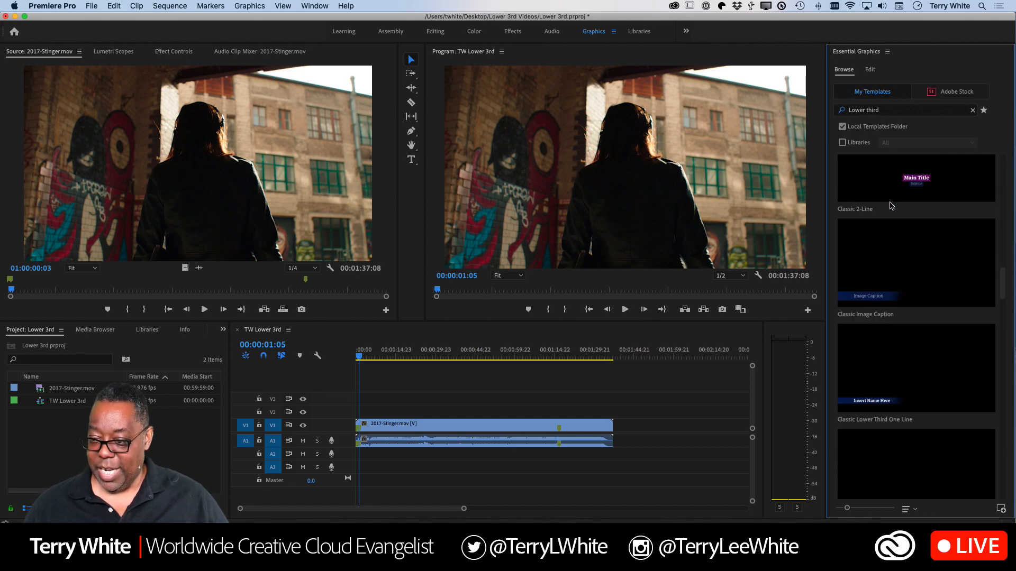
scroll(891, 205, down, 10)
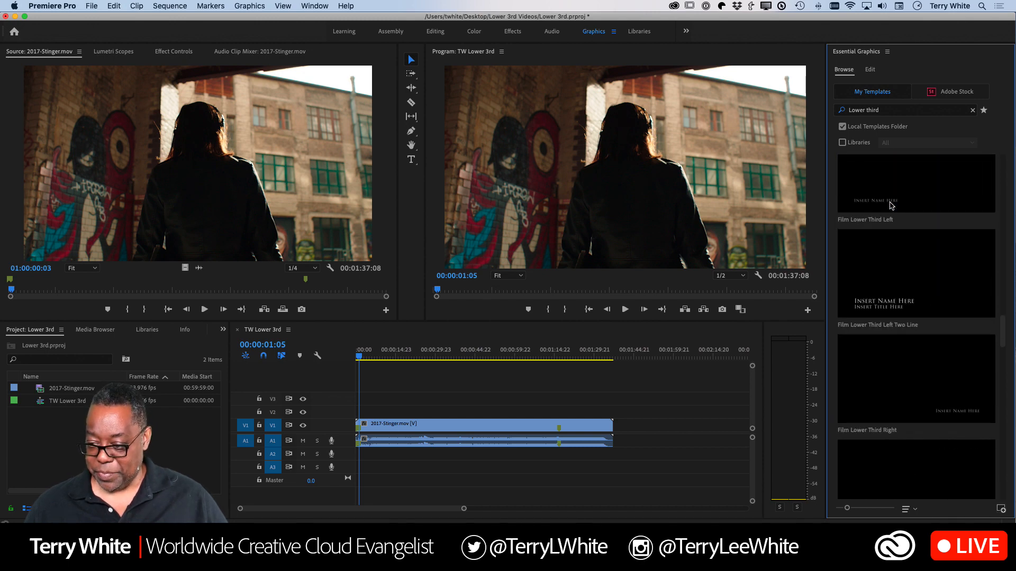
scroll(892, 207, down, 10)
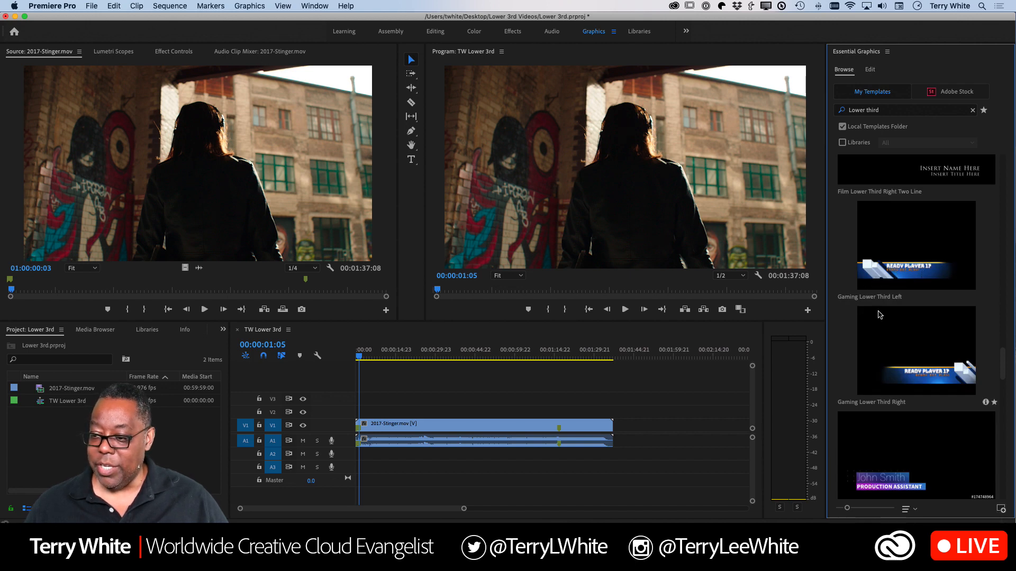
Find the Thin Line Reveal Lower Third template and add it to track V2 at the start of the sequence
scroll(894, 381, down, 5)
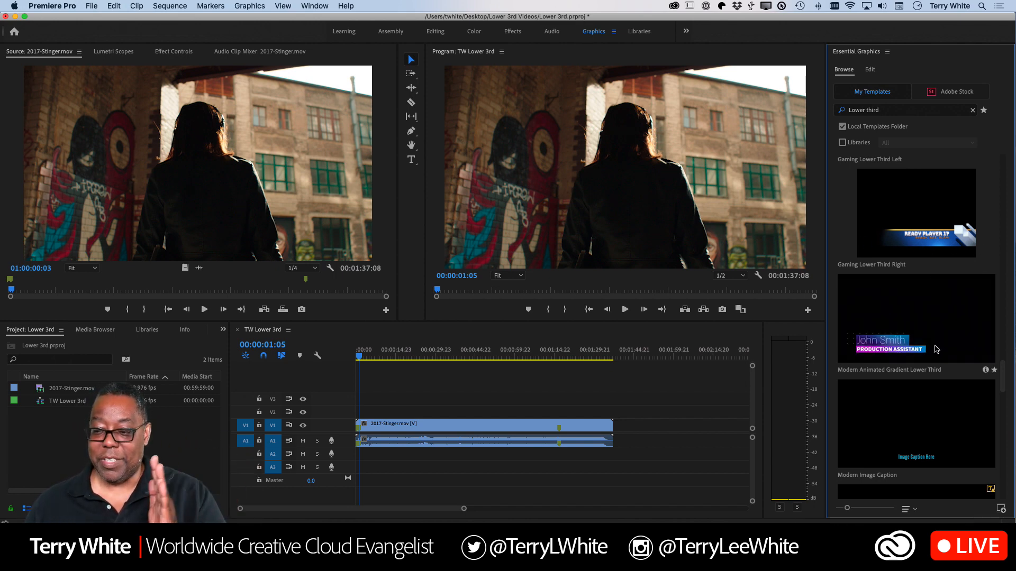
scroll(908, 350, down, 5)
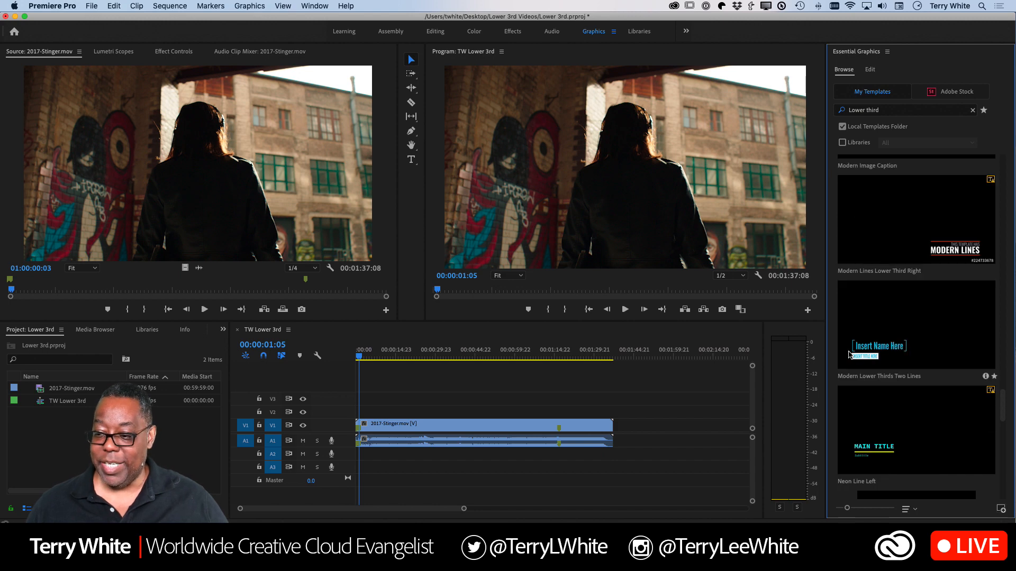
click(881, 322)
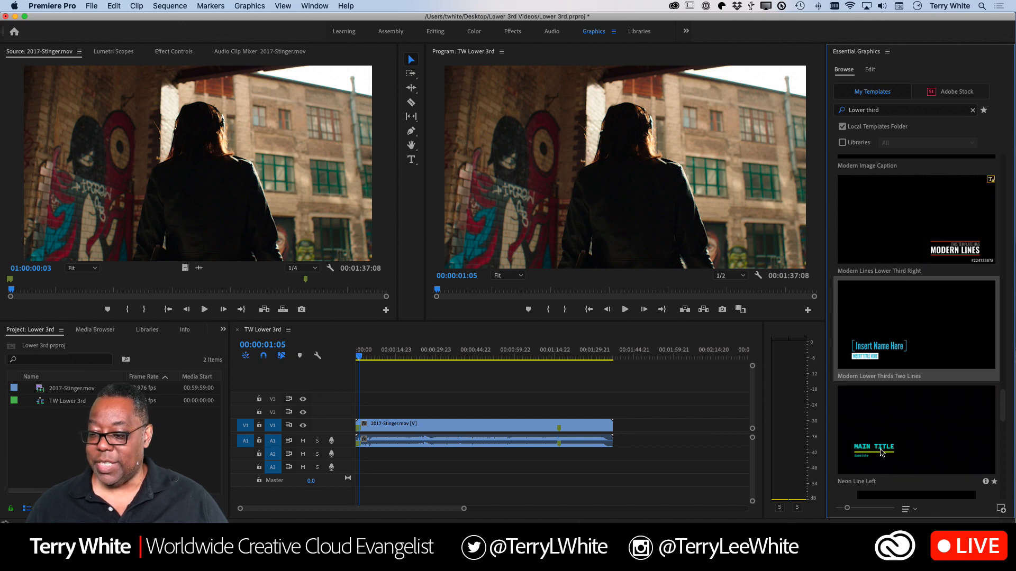
scroll(862, 428, down, 5)
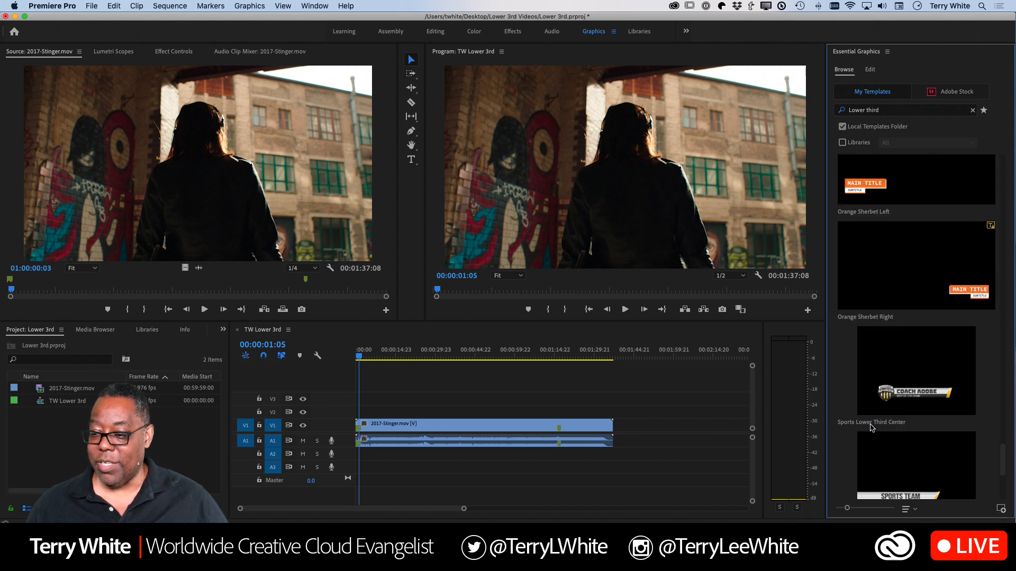
scroll(872, 428, down, 5)
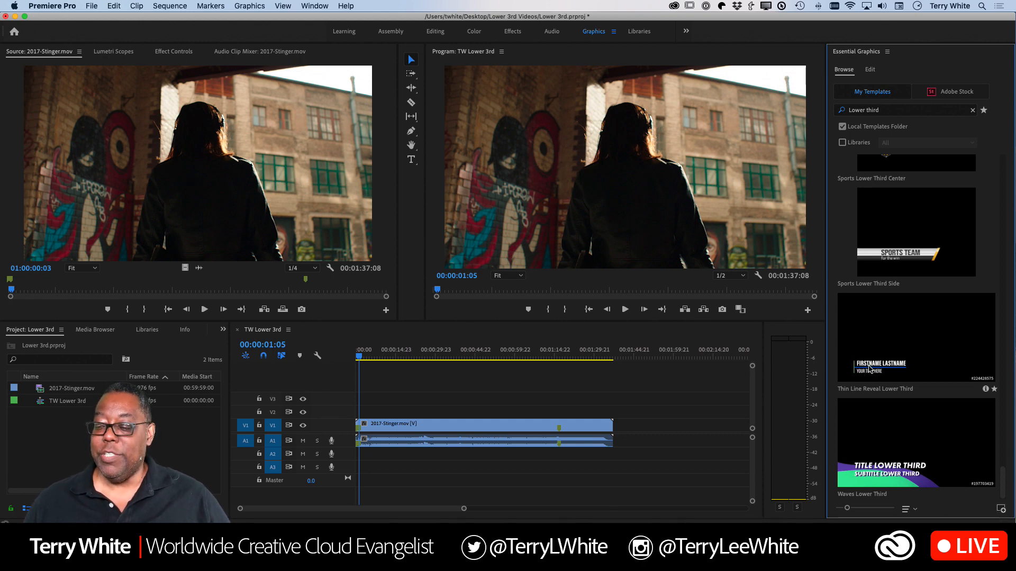
drag(869, 369, 354, 421)
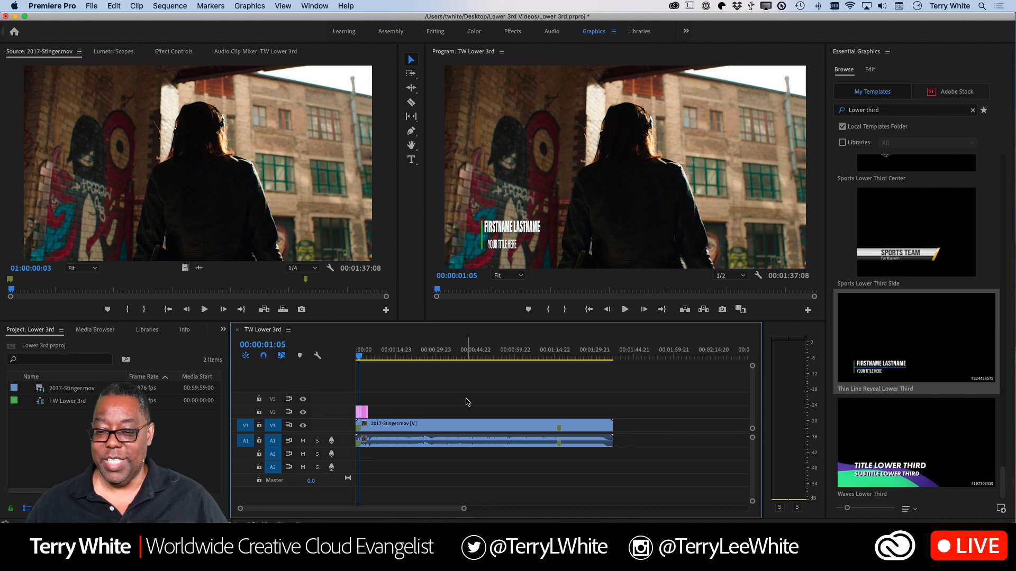
Select the lower third clip on V2, try it further along the track, and return it to the sequence start
click(363, 414)
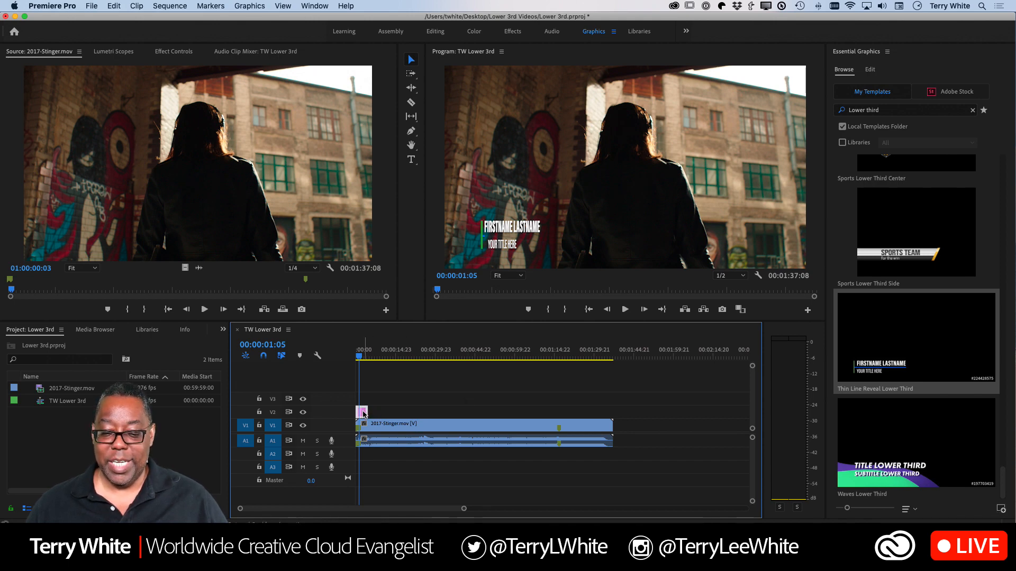
drag(363, 414, 402, 411)
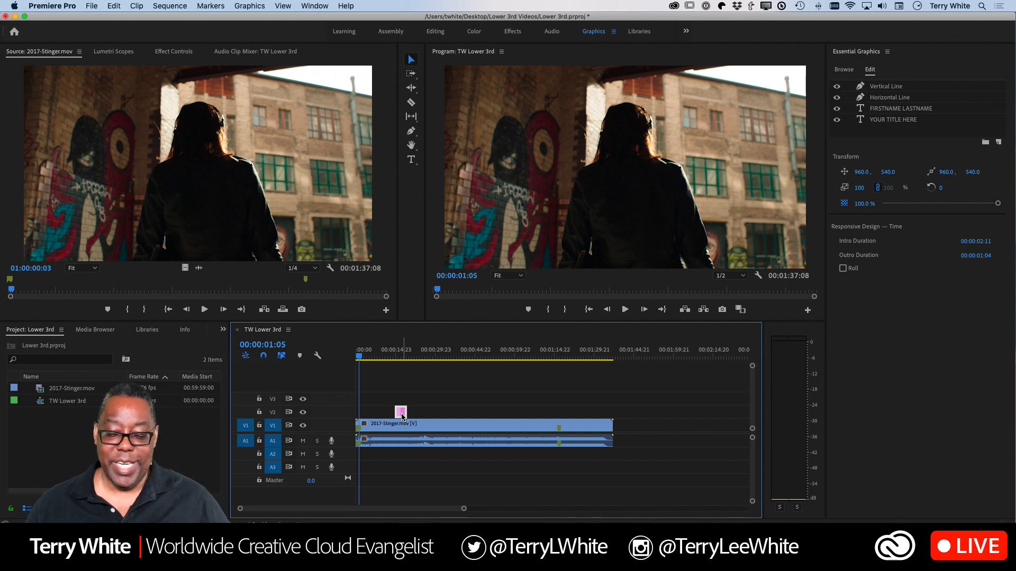
drag(402, 417, 357, 418)
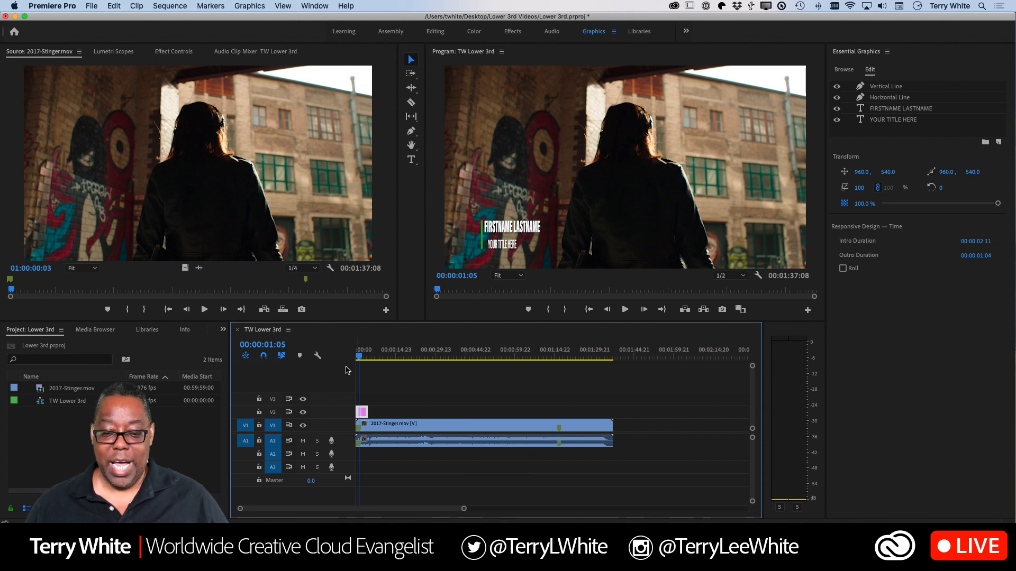
Play the sequence from the beginning to preview the lower third's animation
drag(360, 358, 352, 359)
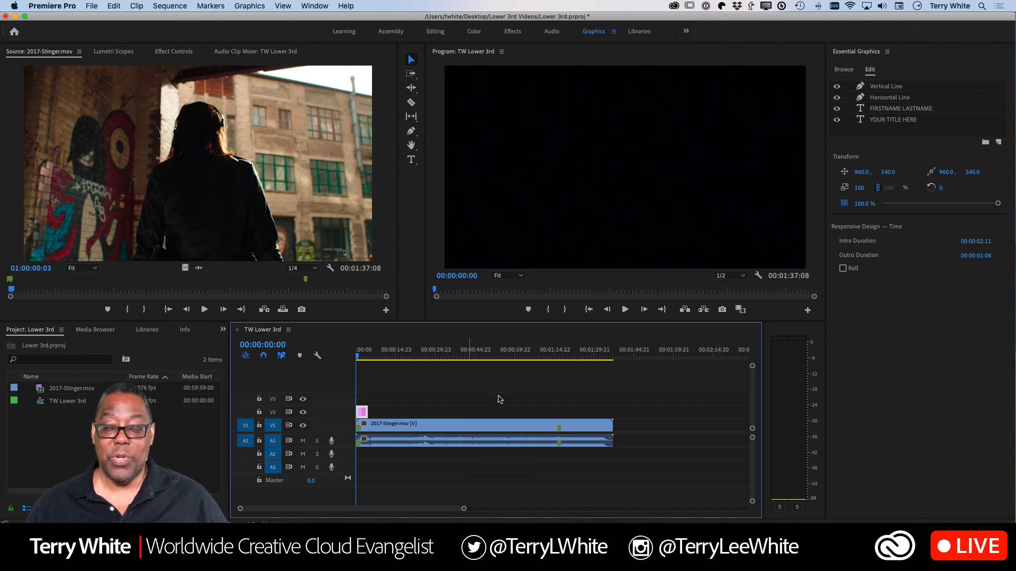
key(space)
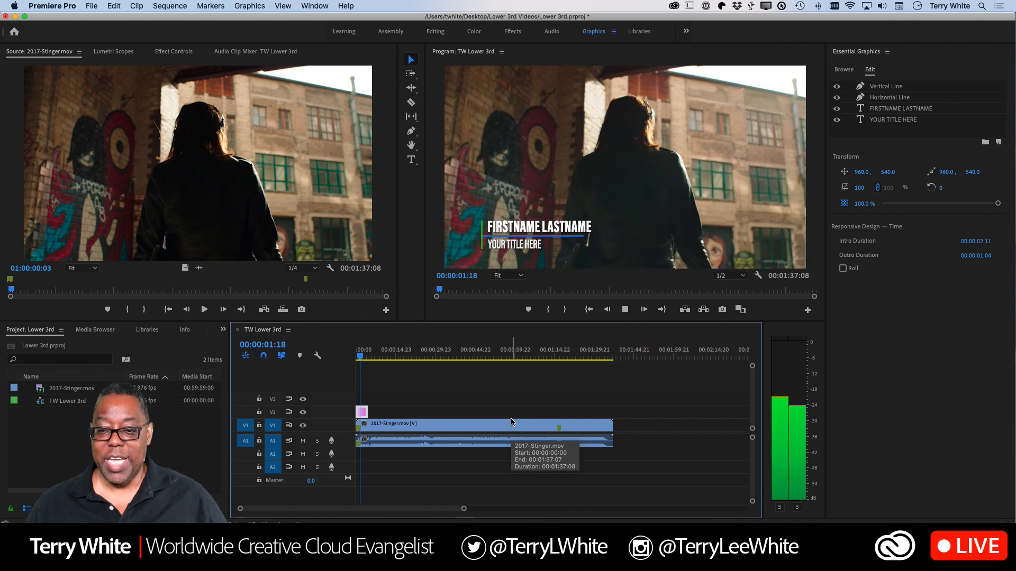
key(space)
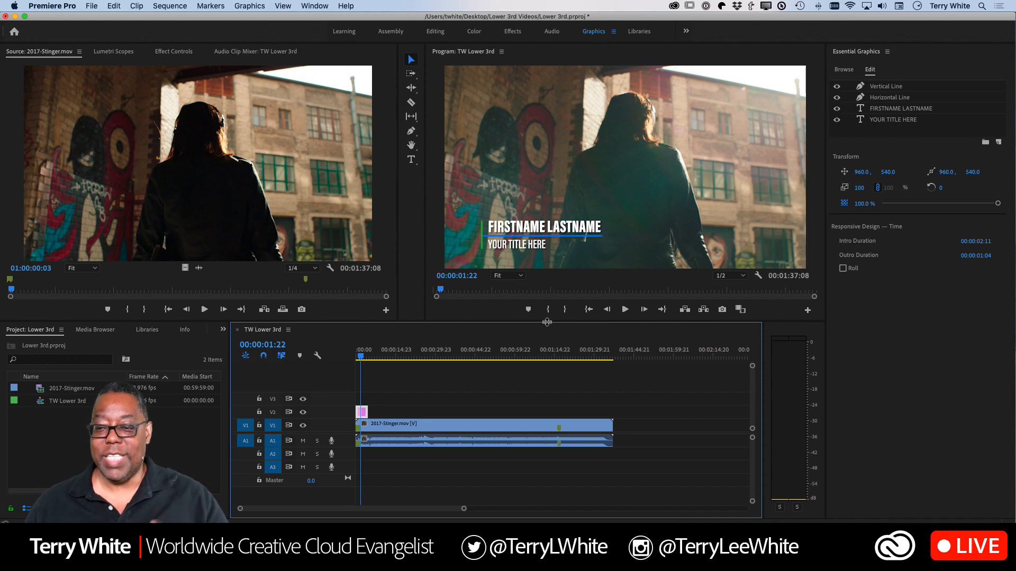
Set the Program monitor's playback resolution to 1/4 and play the lower third again from the sequence start
click(740, 277)
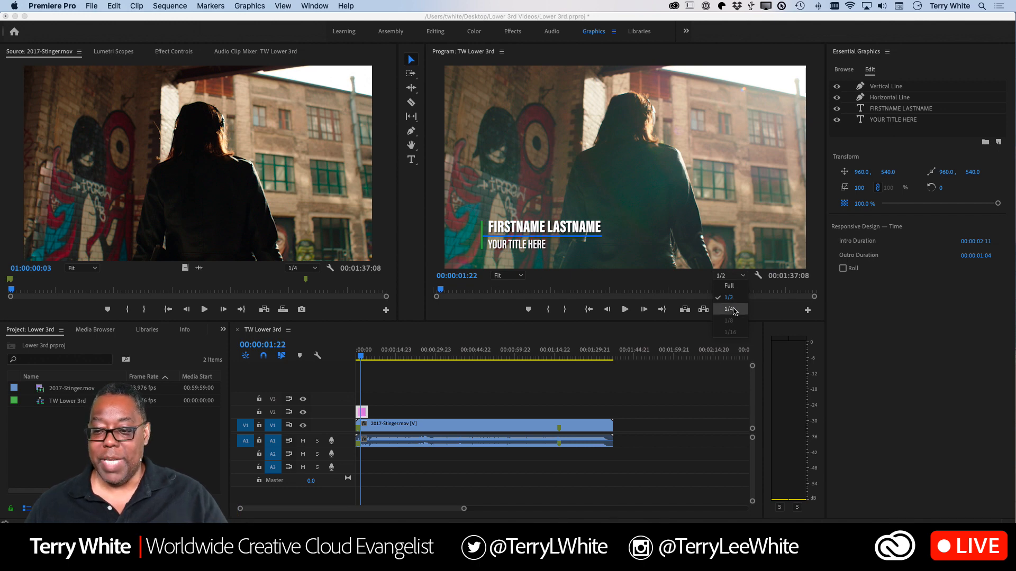
click(734, 310)
click(729, 277)
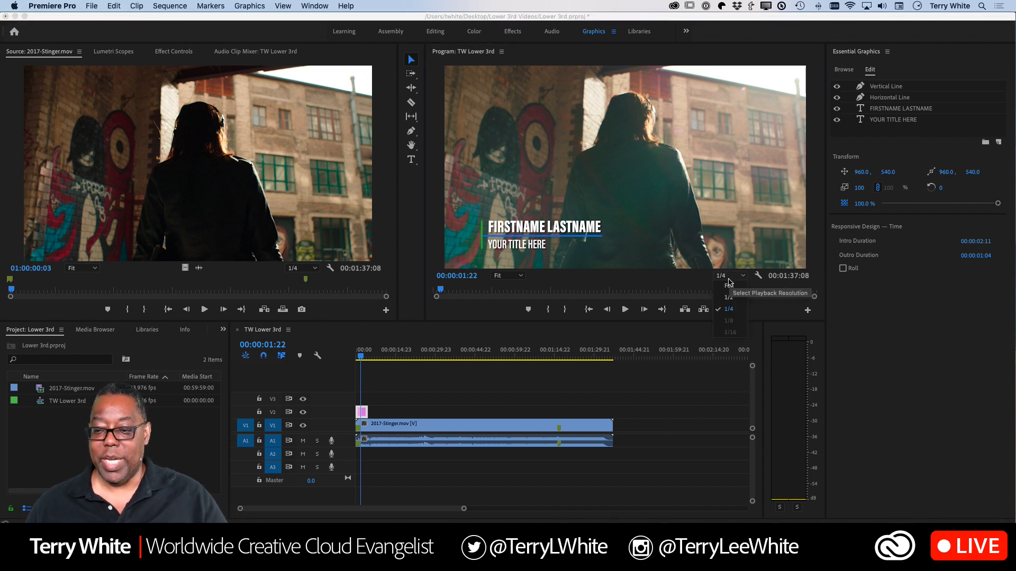
click(608, 334)
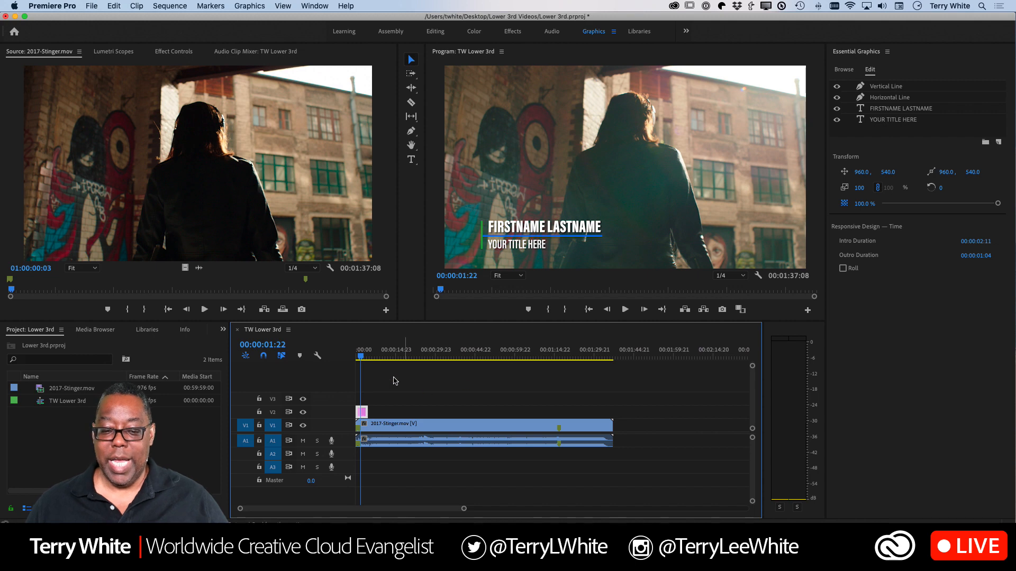
key(Home)
key(space)
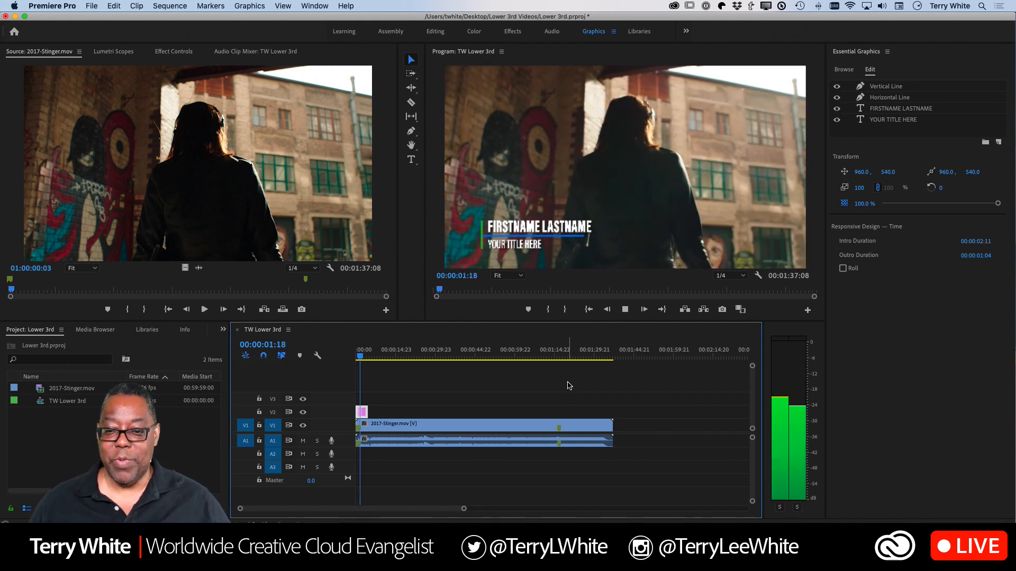
key(space)
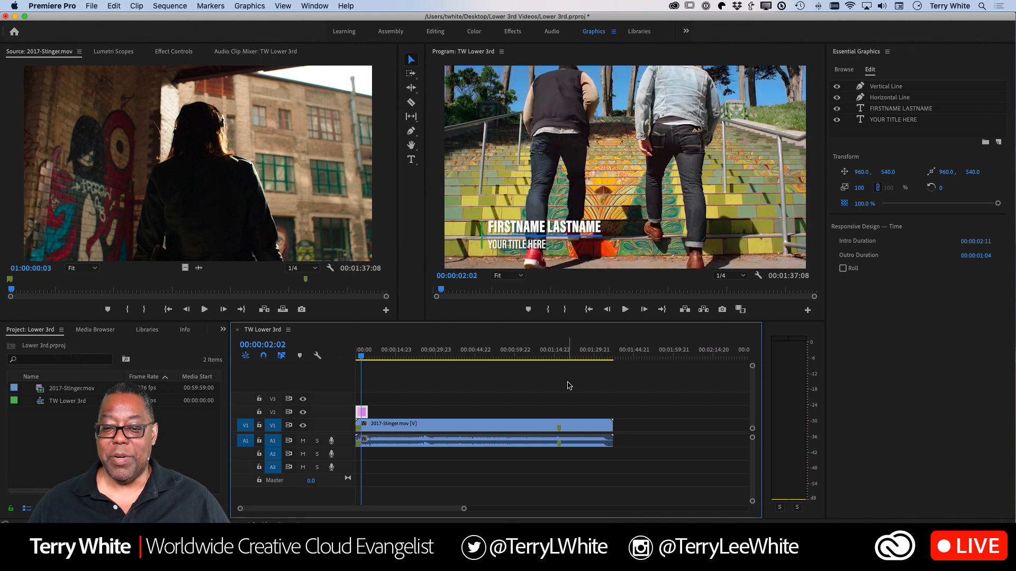
Change the project's video renderer to Mercury Playback Engine GPU Acceleration (OpenCL) in the general project settings
click(155, 6)
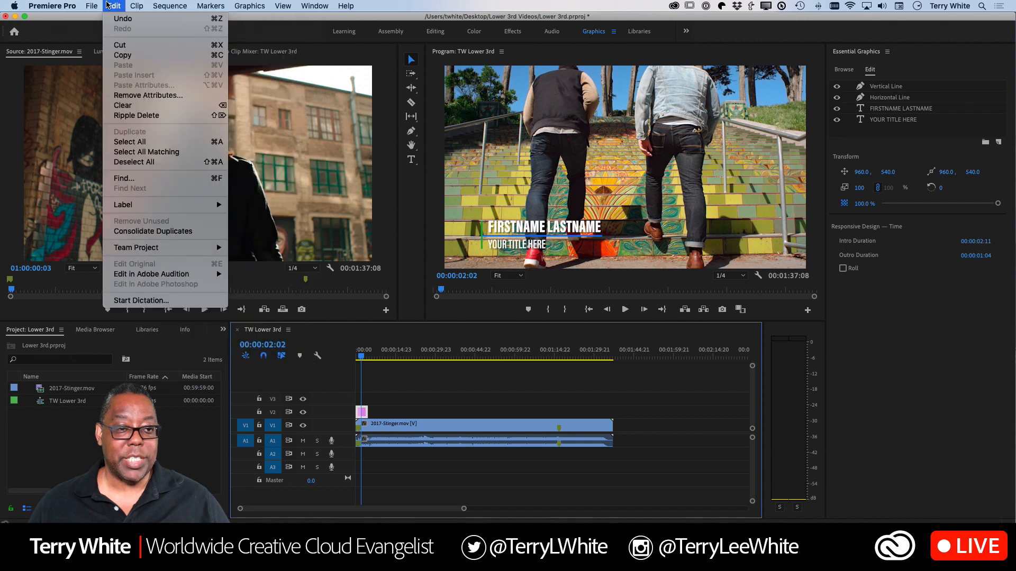
mouse_move(92, 6)
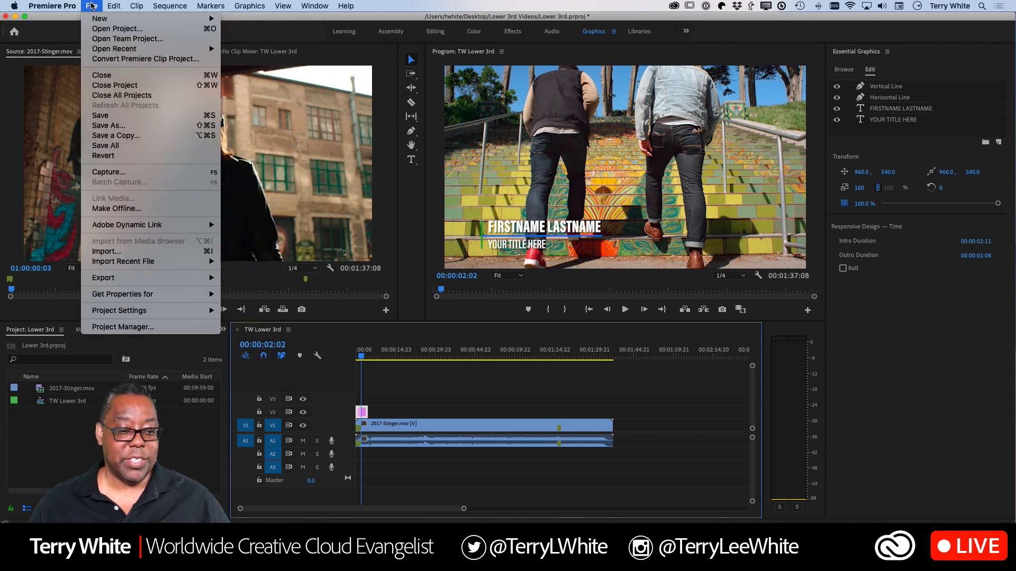
mouse_move(173, 316)
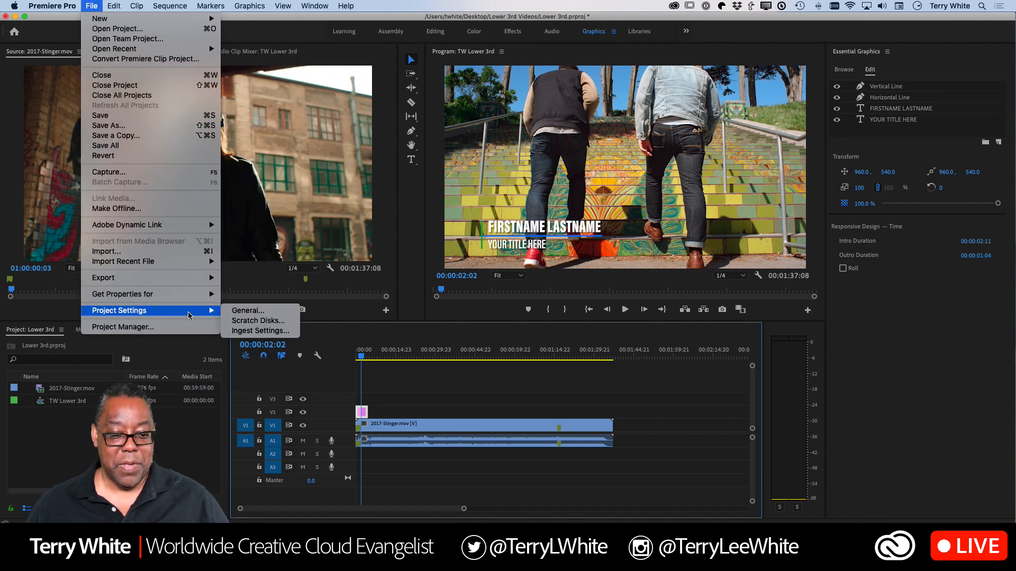
click(254, 314)
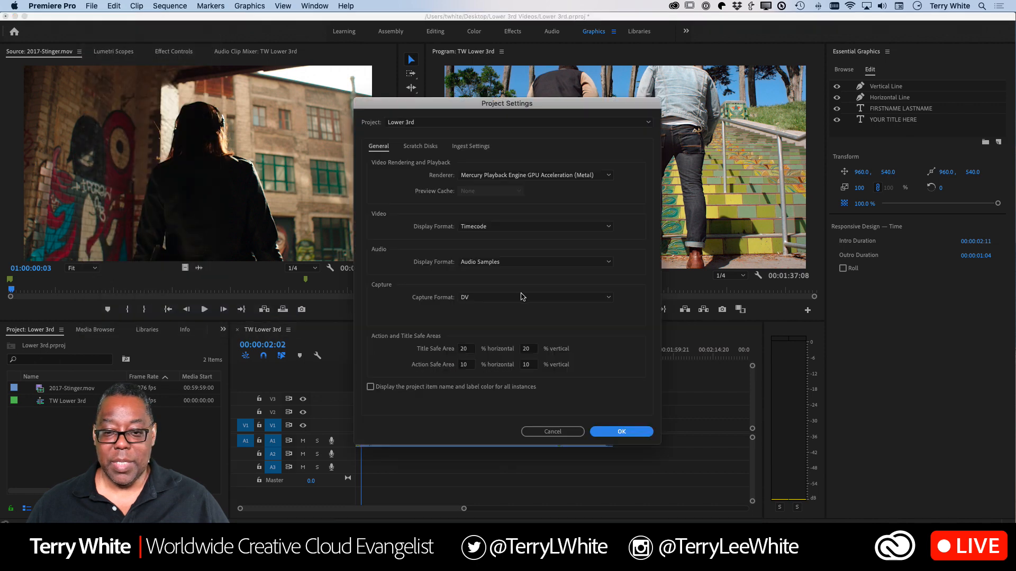
click(589, 177)
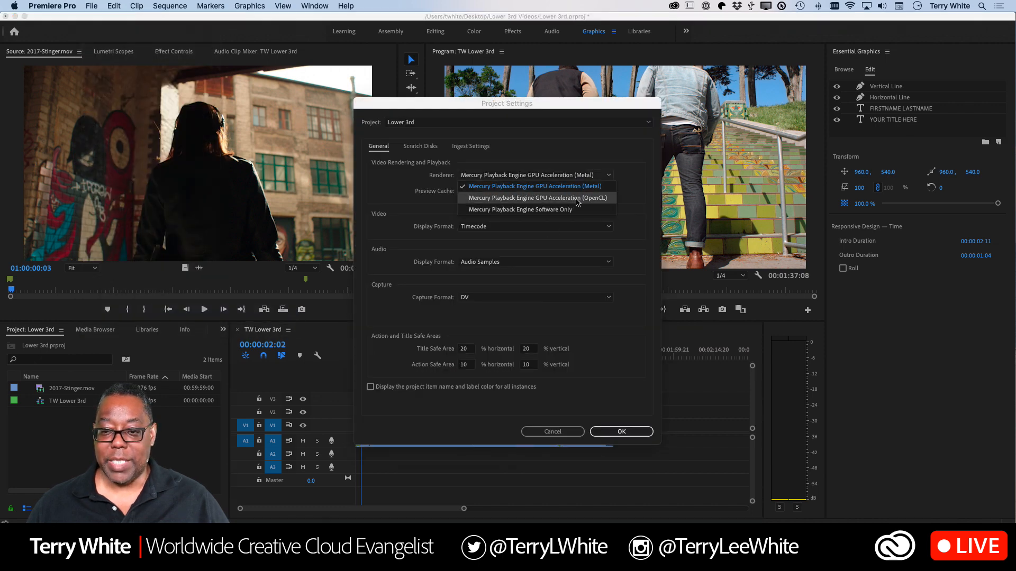
click(582, 197)
click(602, 433)
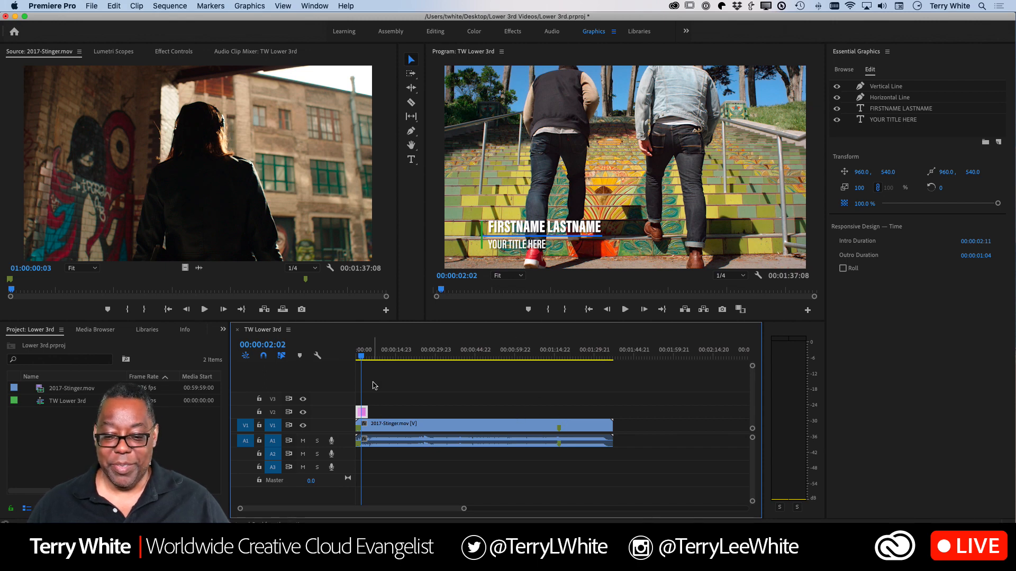
Replay the lower third from the sequence start and check the Program monitor's playback resolution options
drag(362, 361, 356, 361)
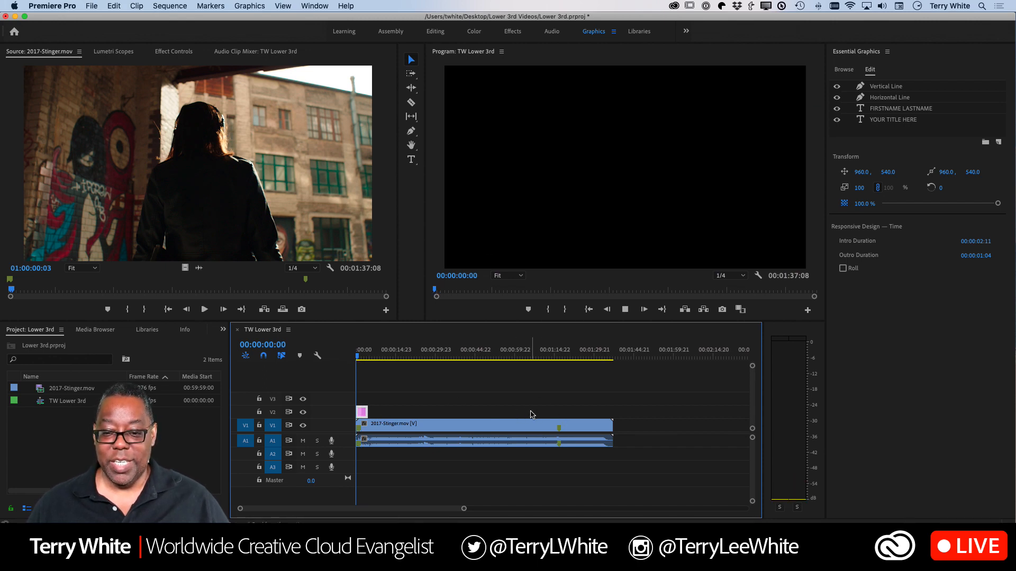
key(space)
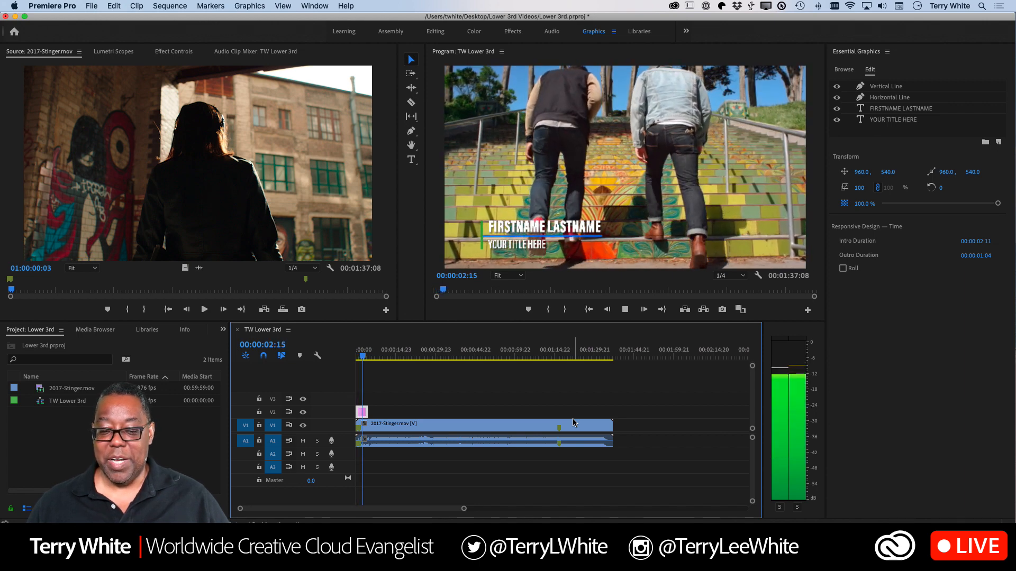
key(space)
click(729, 276)
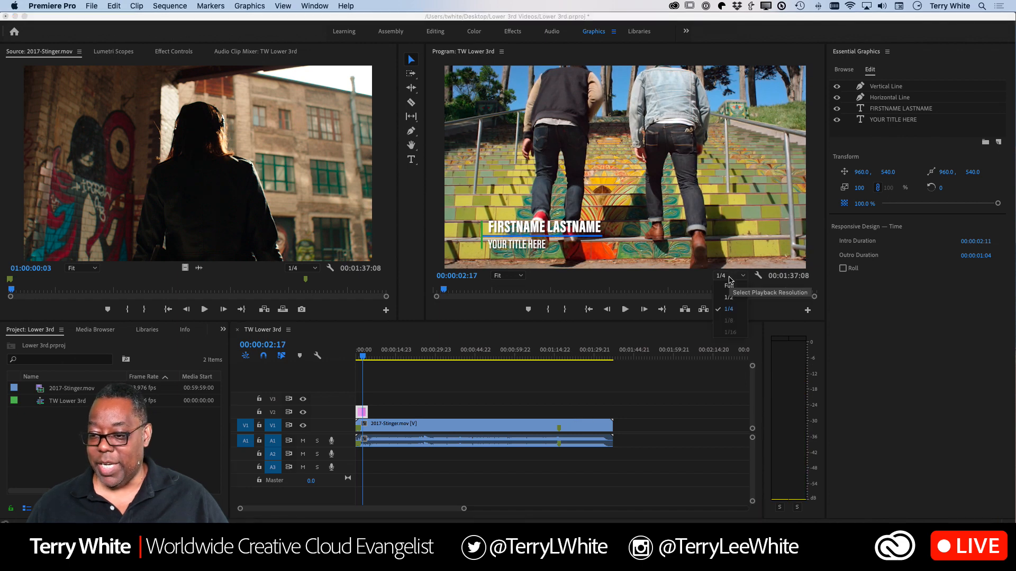
click(729, 277)
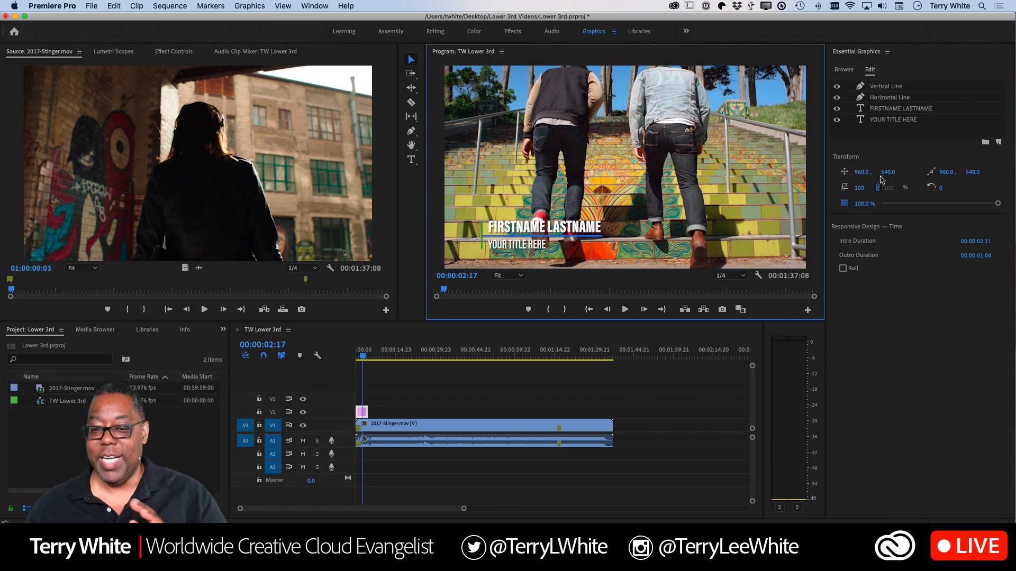
Replace the FIRSTNAME LASTNAME placeholder in the lower third with the presenter's full name in all capitals
double_click(508, 229)
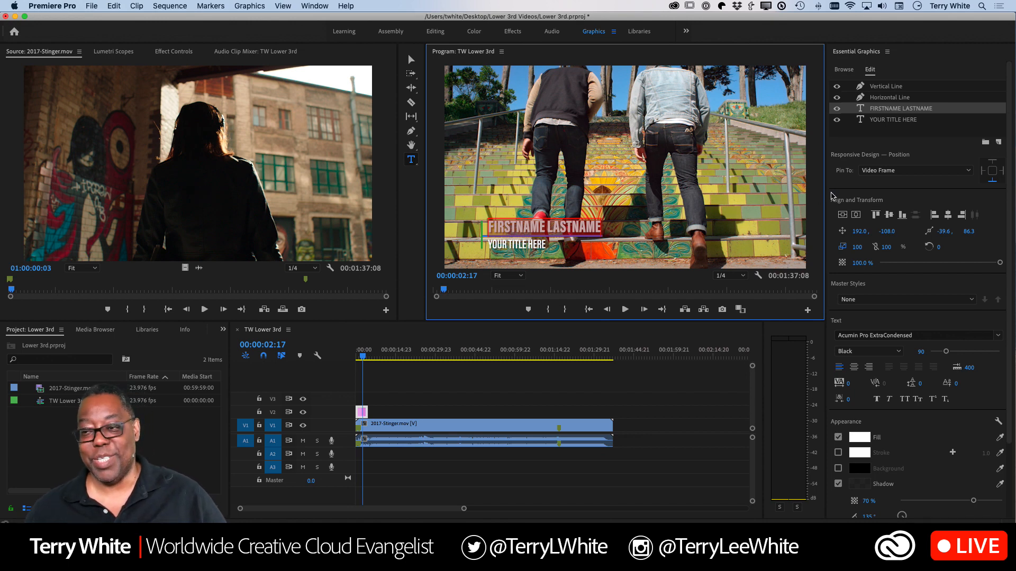
key(space)
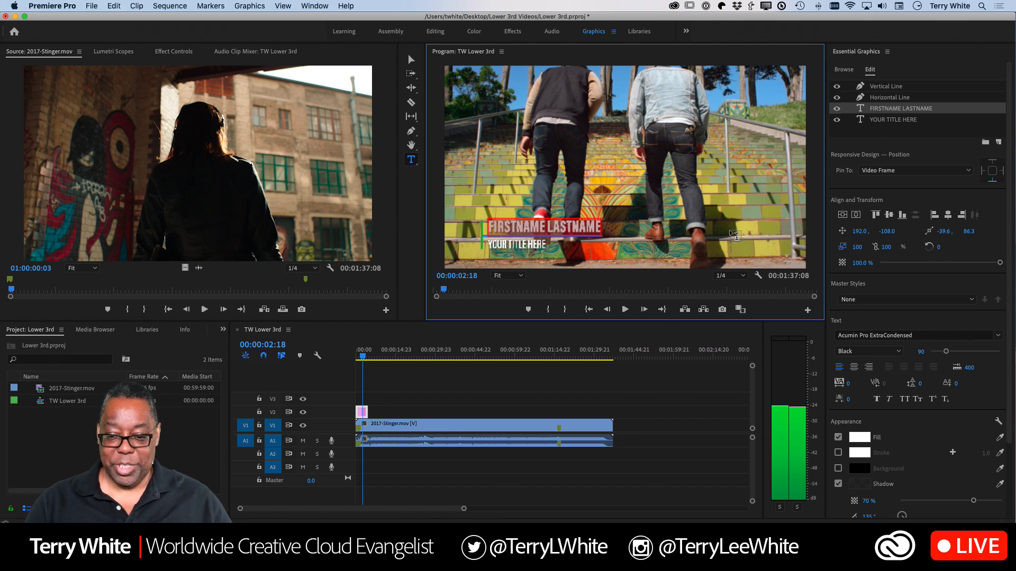
text(TERRY WHITE)
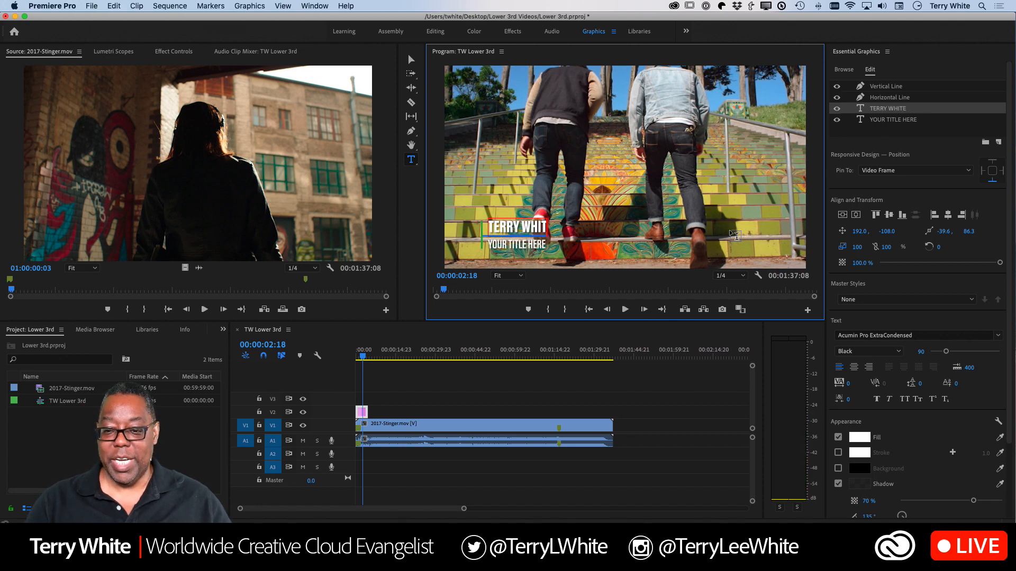
key(BackSpace)
key(BackSpace)
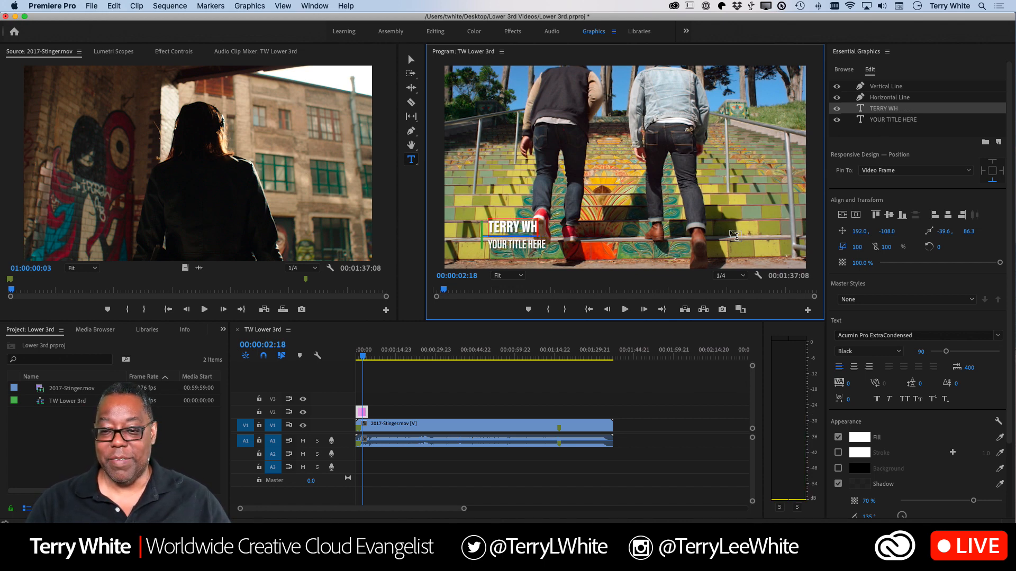
key(BackSpace)
text(hite)
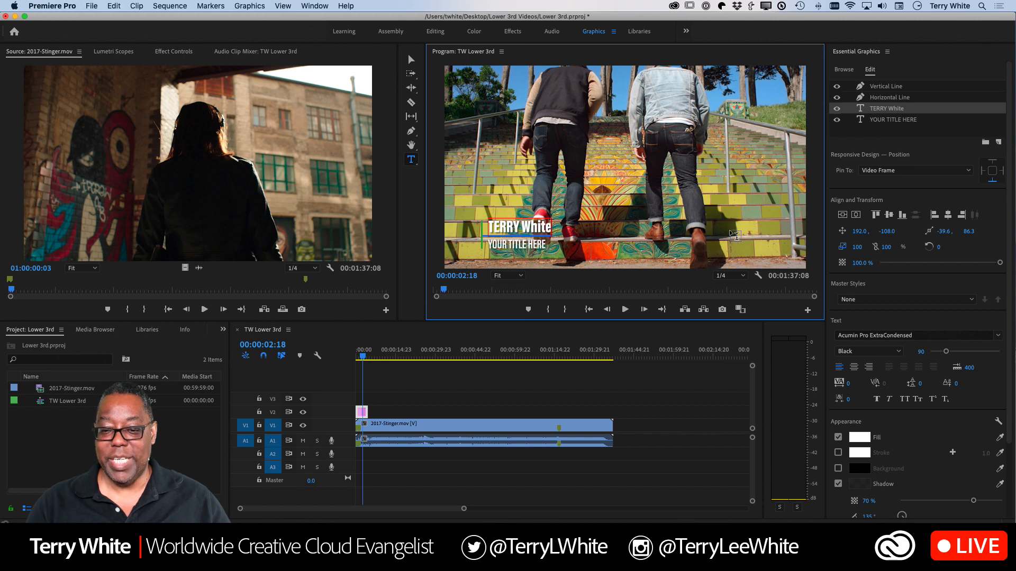
key(BackSpace)
key(BackSpace)
key(BackSpace)
key(BackSpace)
text(HITE)
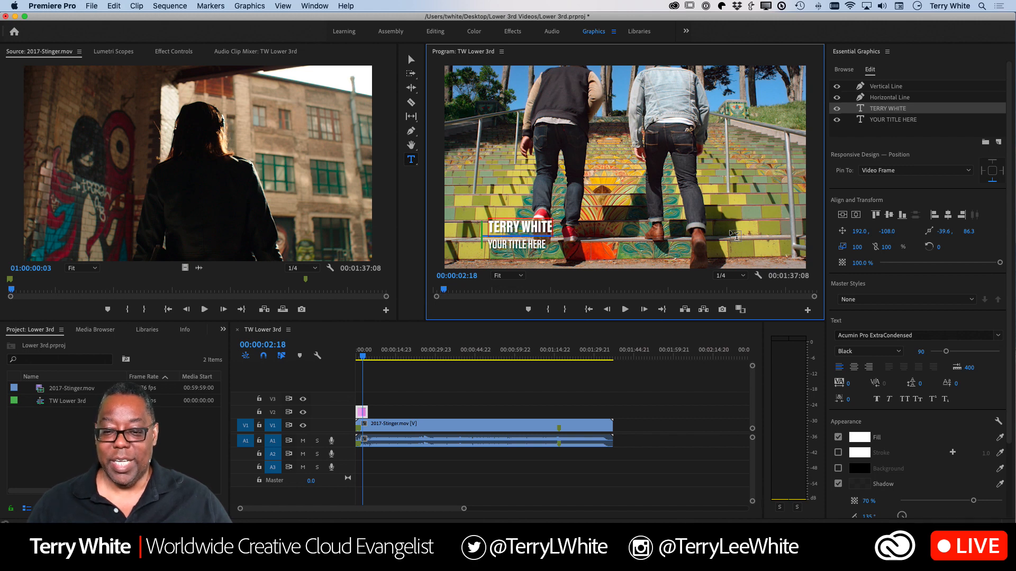
Replace the YOUR TITLE HERE placeholder in the lower third with "YouTuber" followed by the presenter's website address
click(516, 246)
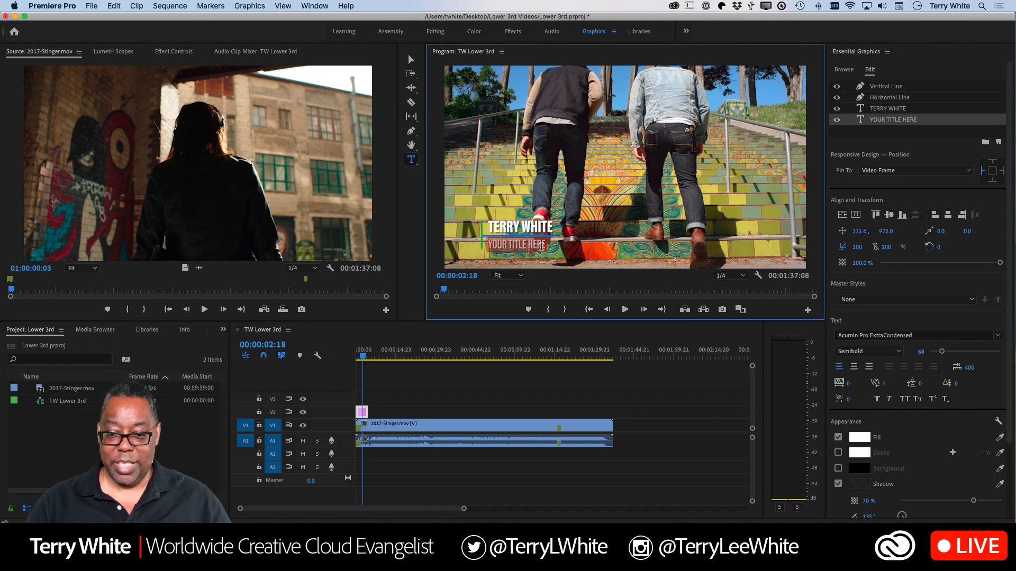
text(YouTub)
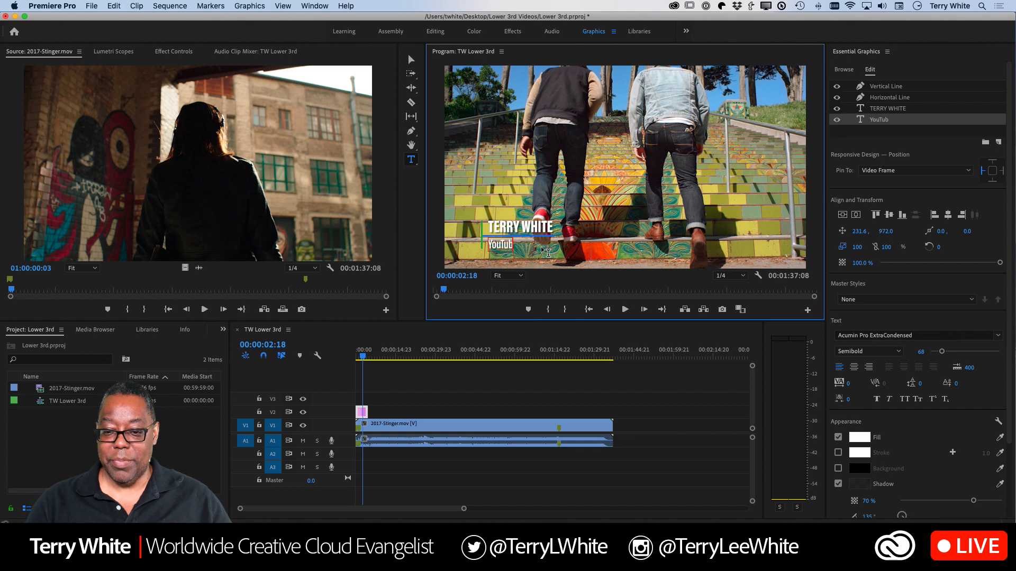
text(er terrywhite.tv)
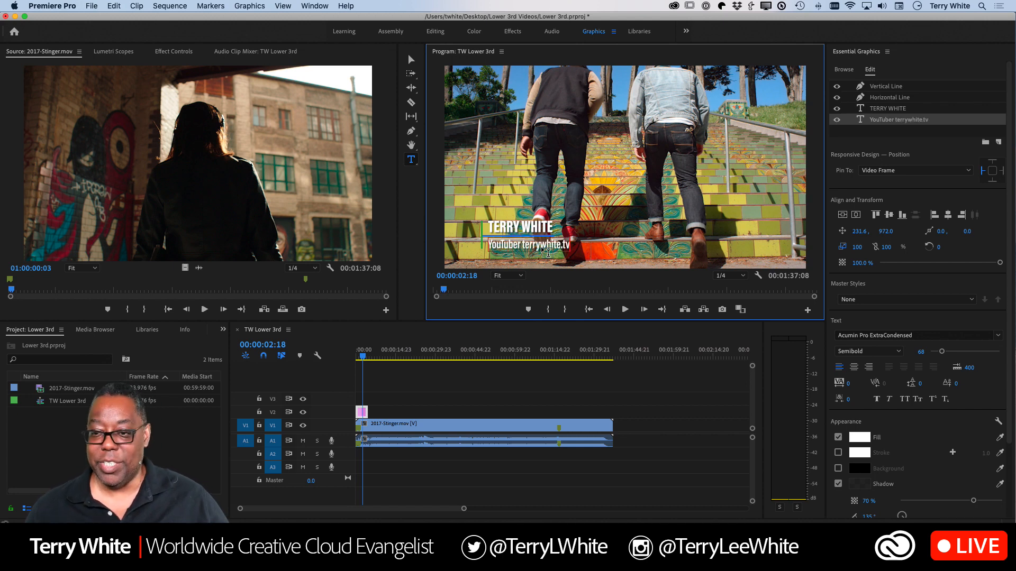
click(476, 391)
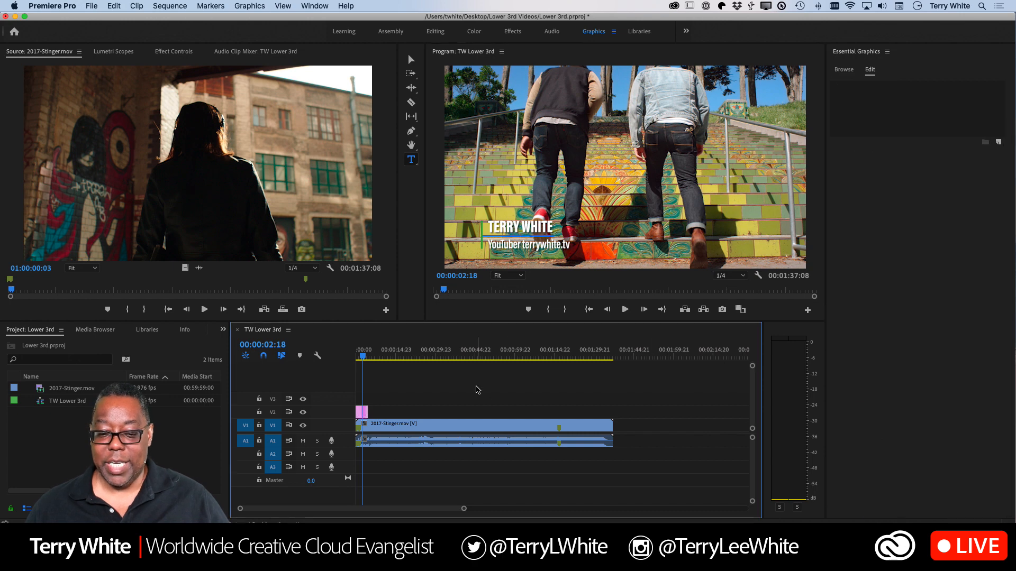
Play the lower third from the sequence start to check the customized name and title
drag(362, 359, 353, 360)
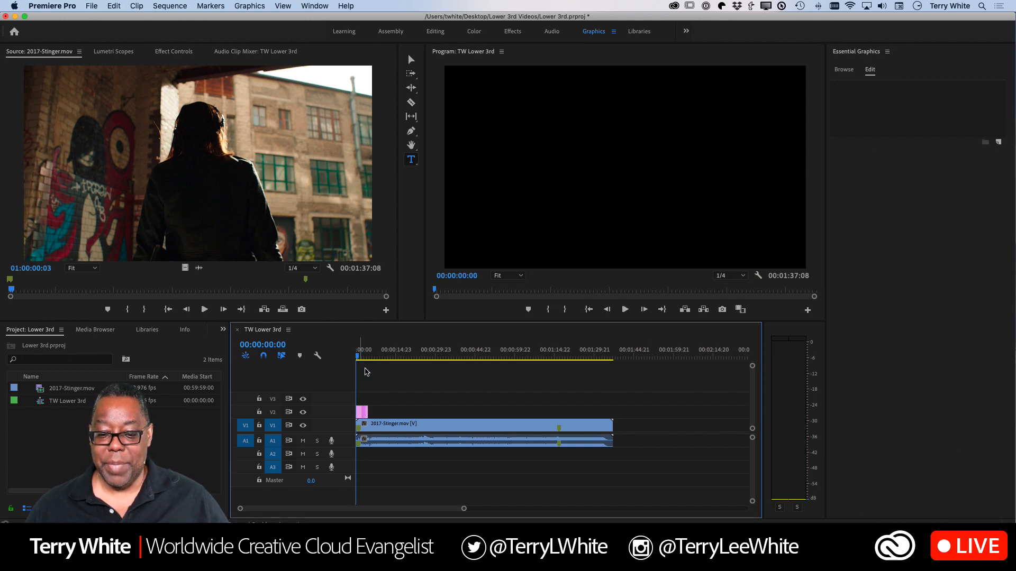
key(space)
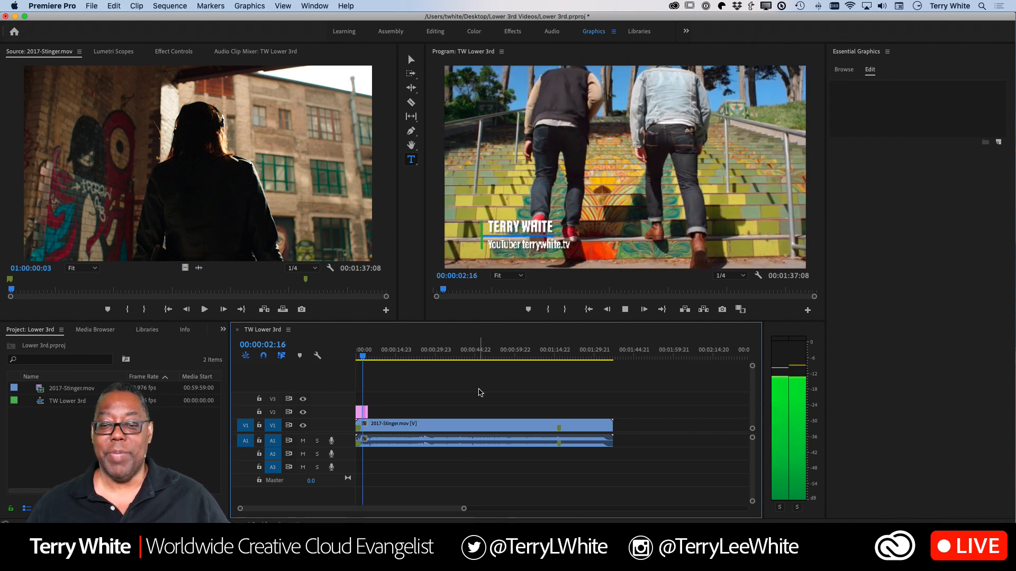
key(space)
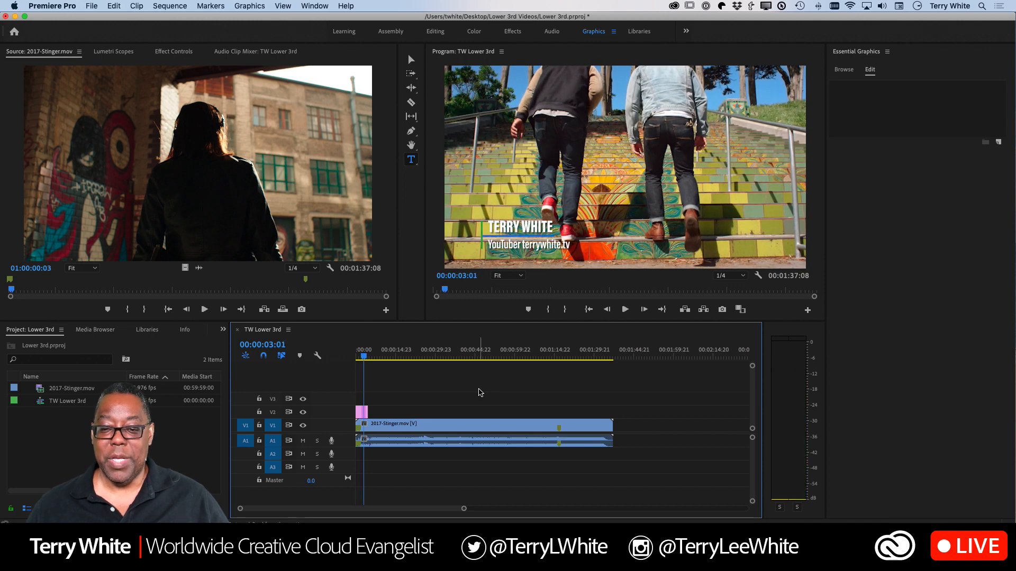
Change the fill color of the lower third's Vertical Line layer to black
click(360, 415)
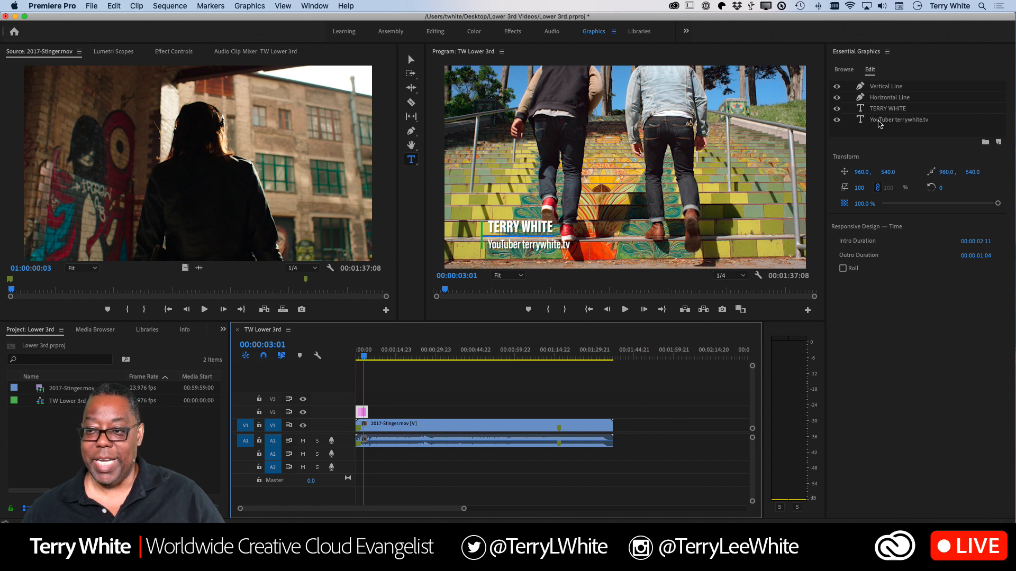
click(882, 88)
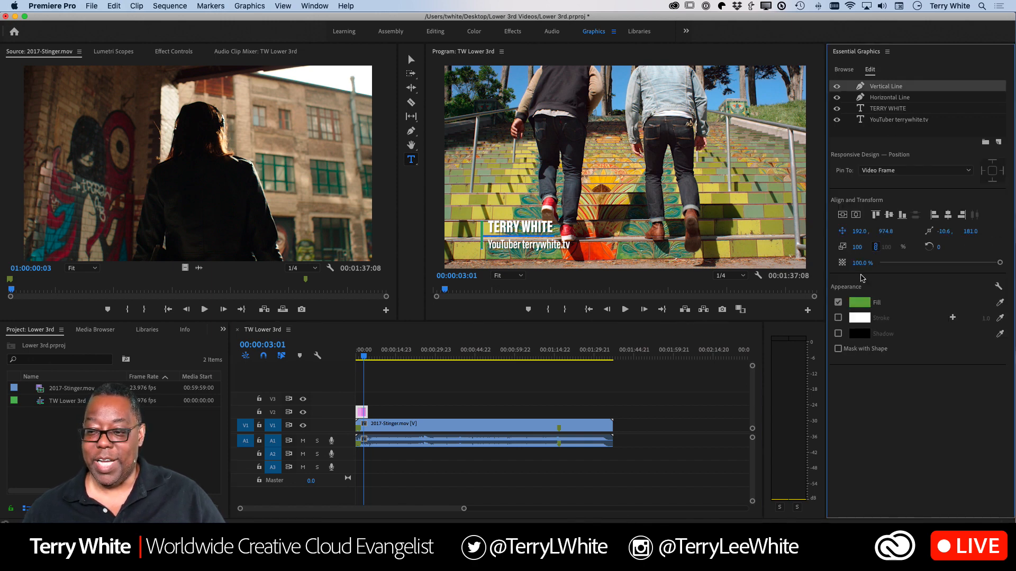
click(859, 303)
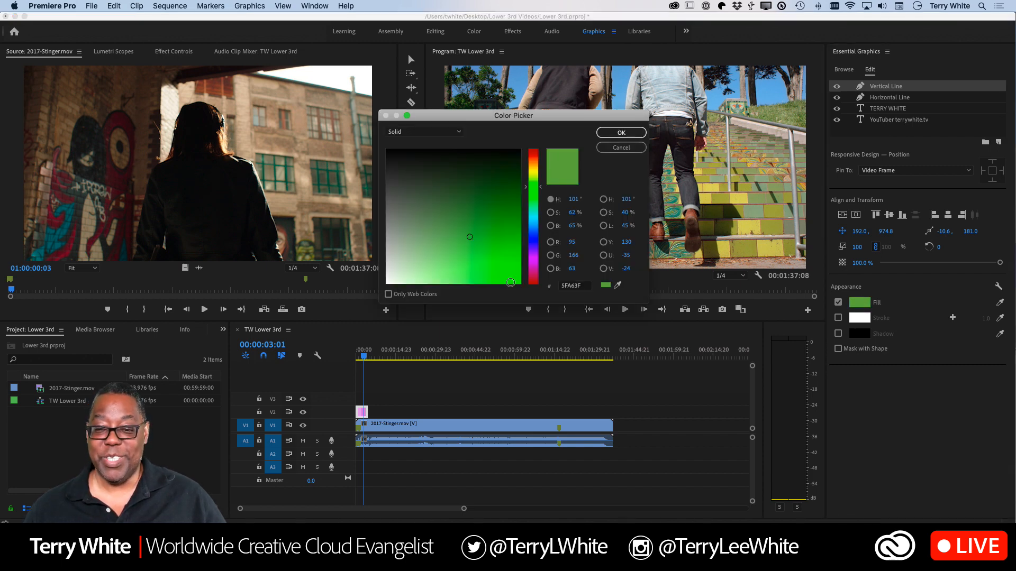
mouse_move(508, 184)
mouse_down()
mouse_move(502, 171)
mouse_move(521, 148)
mouse_up()
click(621, 133)
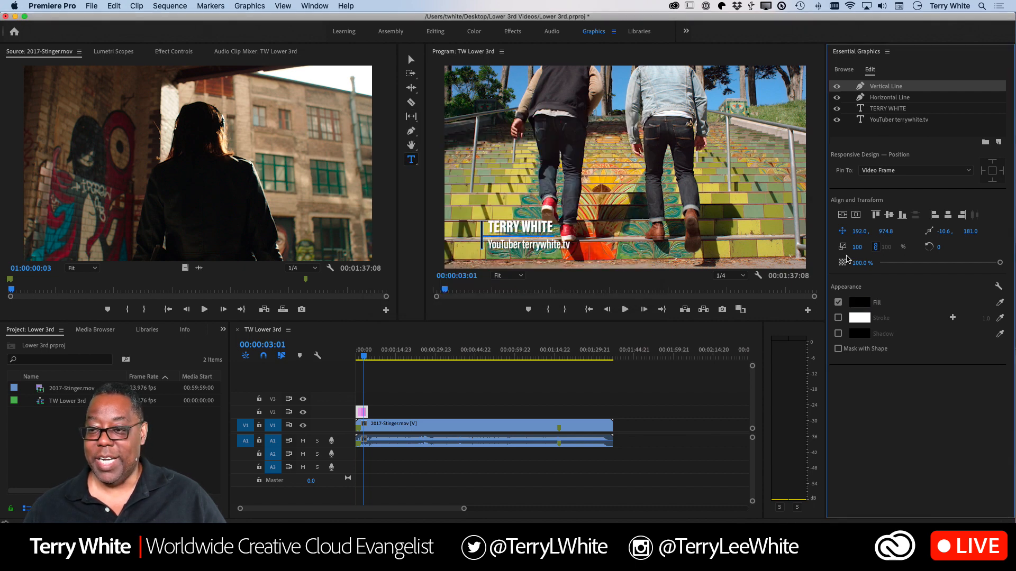
Change the fill color of the lower third's Horizontal Line layer to red, F70303
click(892, 101)
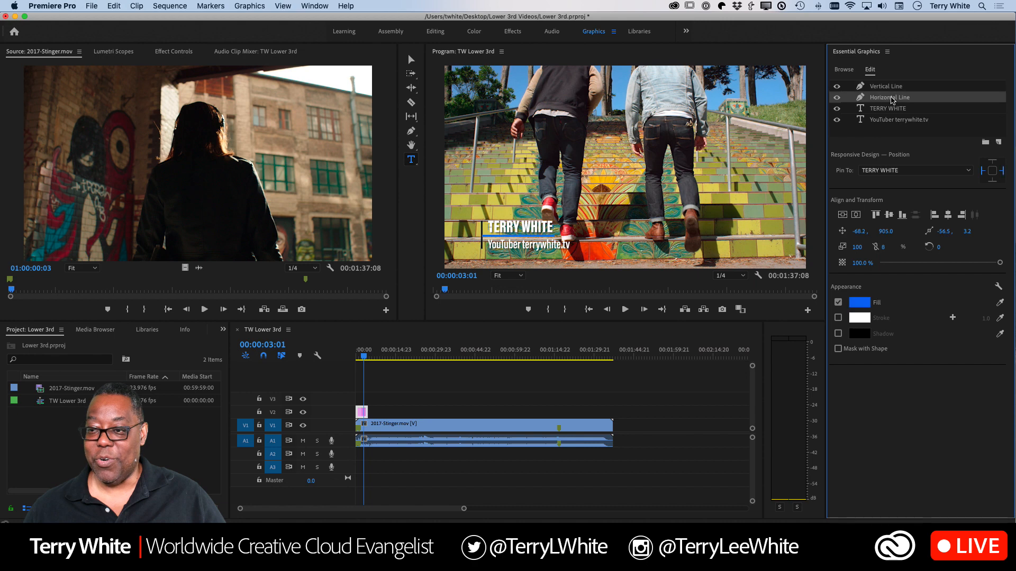
click(857, 303)
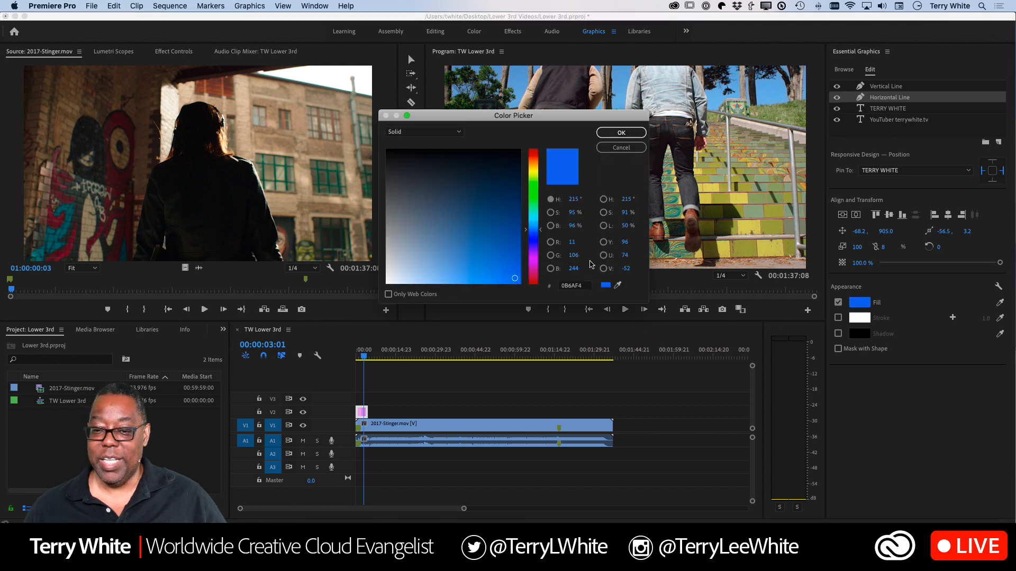
mouse_move(541, 264)
mouse_down()
mouse_move(535, 285)
mouse_move(519, 279)
mouse_up()
click(516, 280)
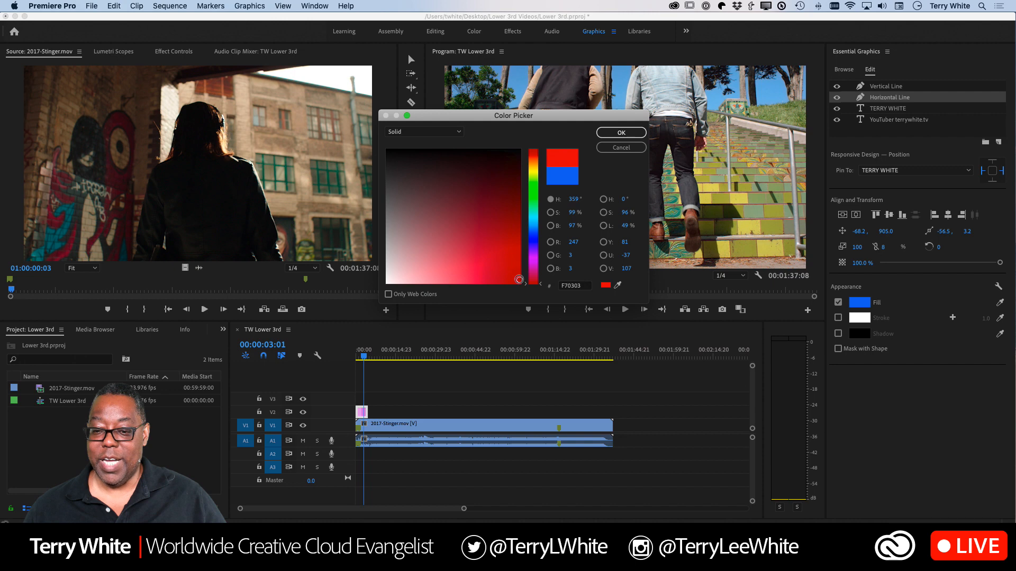
click(622, 132)
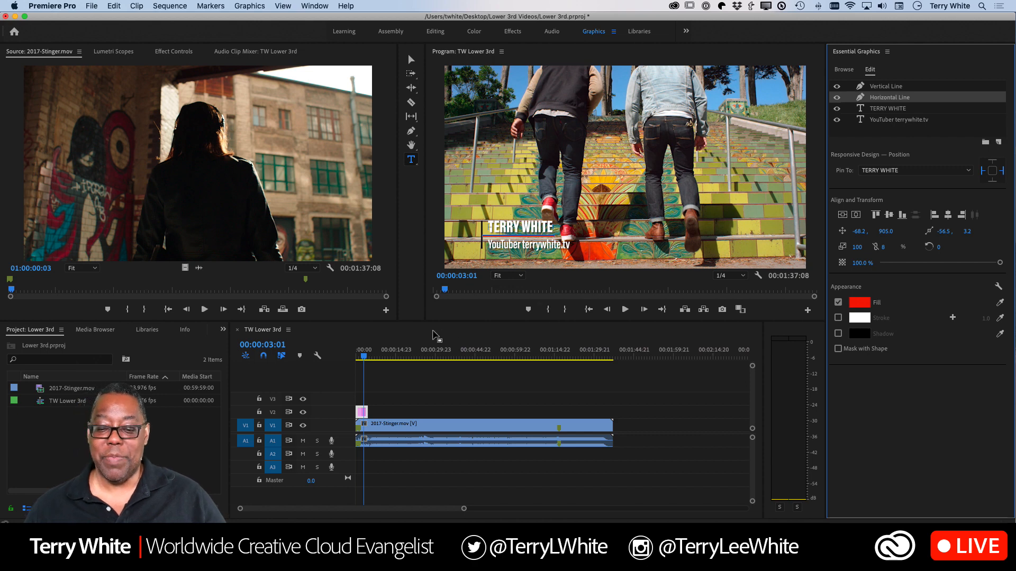
Play the recolored lower third from the sequence start and extend the end of its V2 clip to more than 8 seconds
drag(364, 358, 354, 360)
key(space)
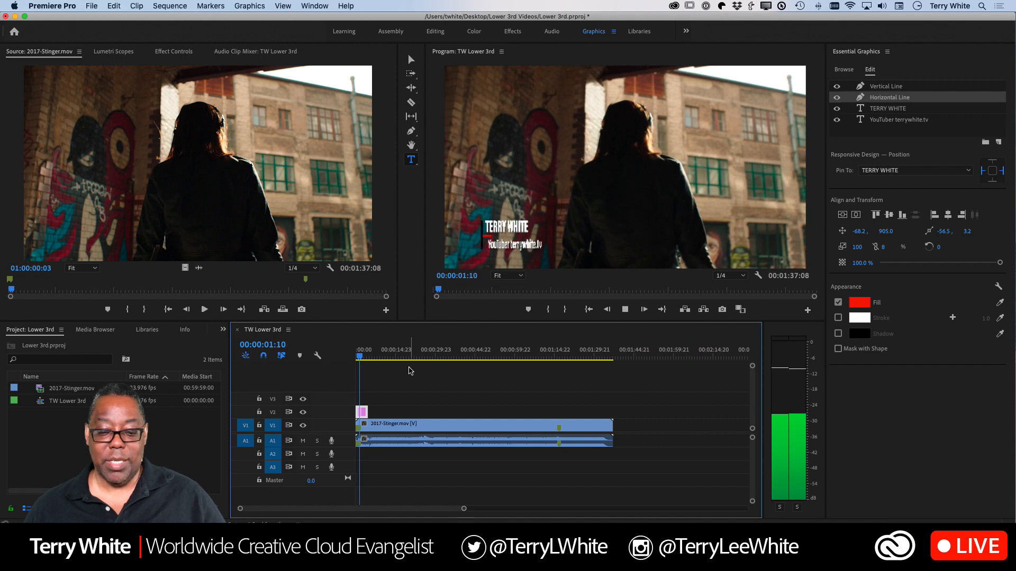
key(space)
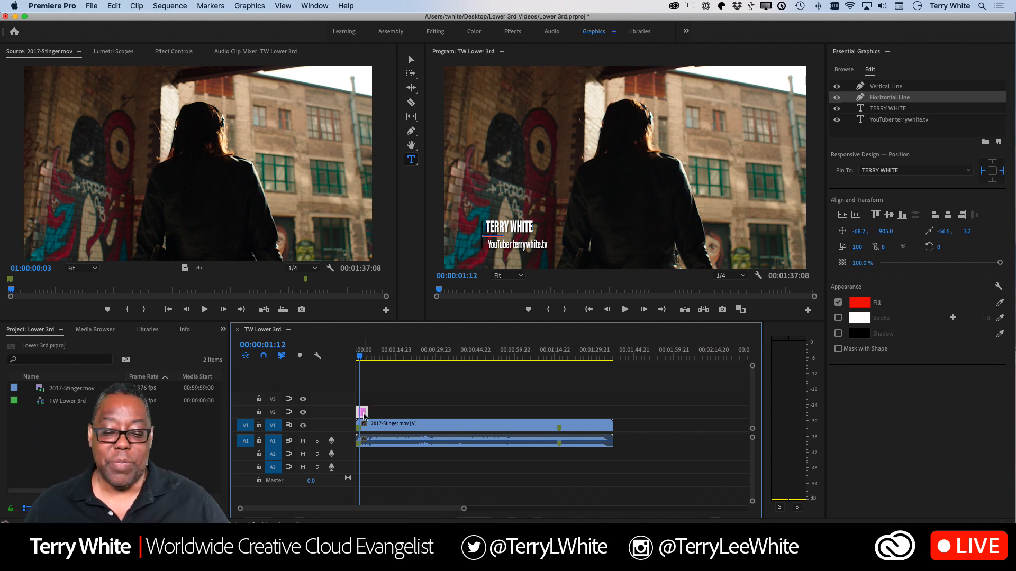
drag(364, 412, 374, 411)
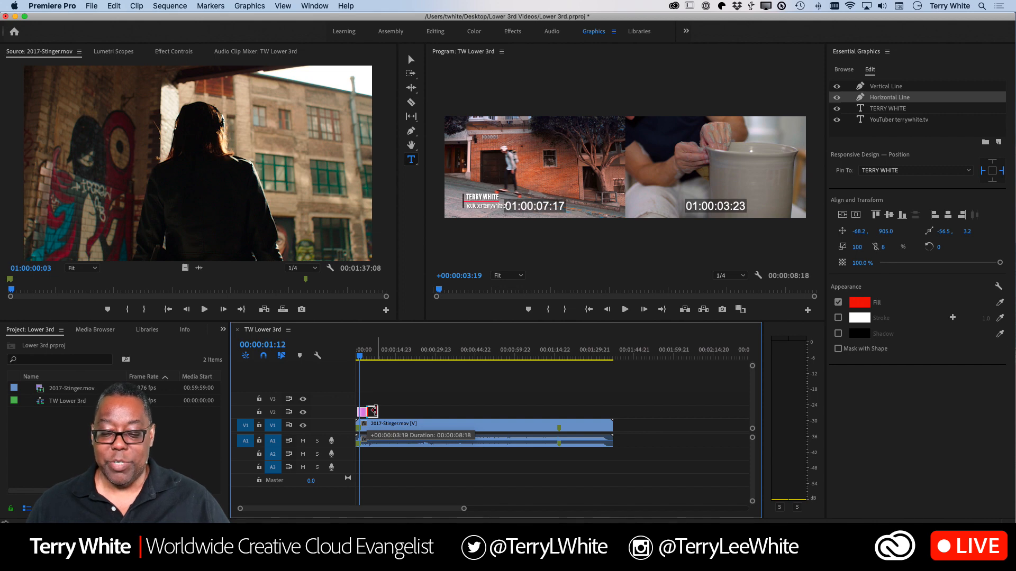
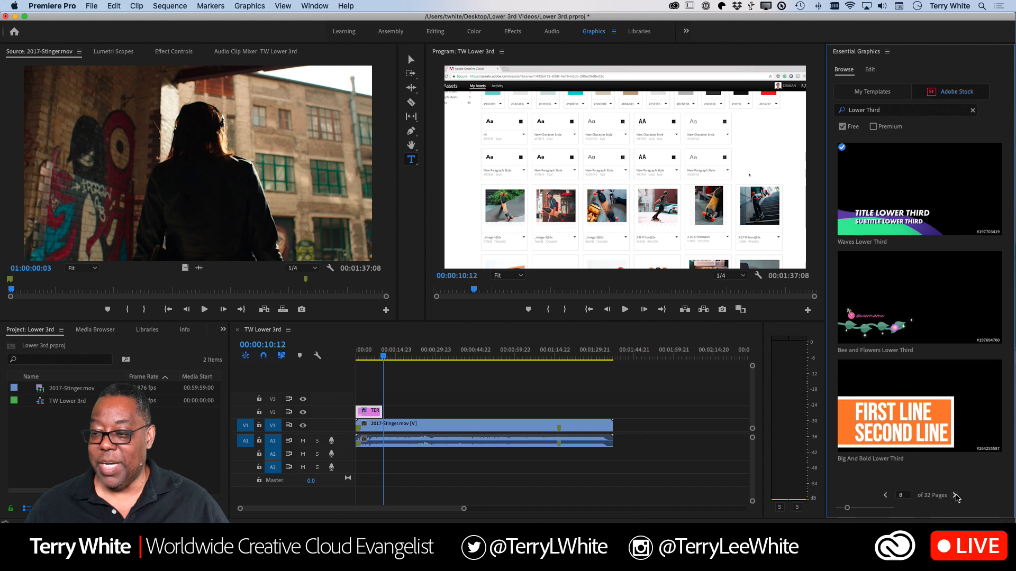
Find the 90's Style Lower Third on page 10 of the free Adobe Stock results and place it on V2 shortly after the first lower third
mouse_move(866, 193)
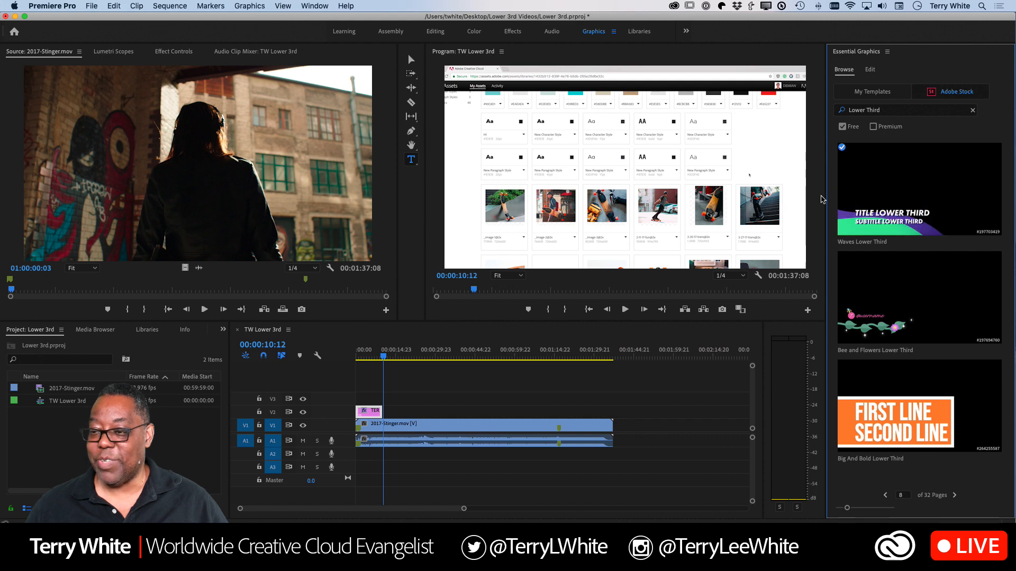
drag(840, 156, 822, 200)
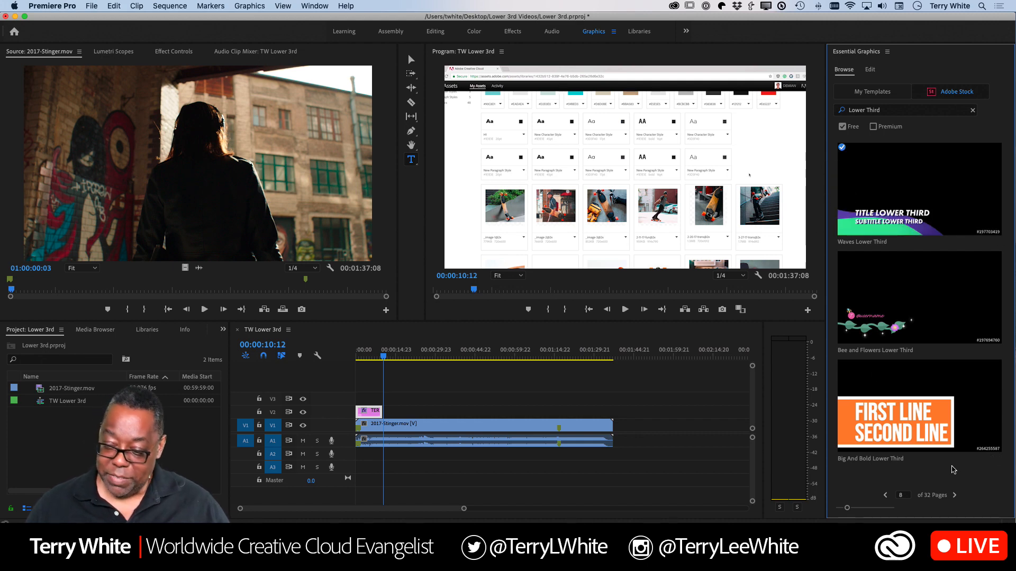
click(954, 496)
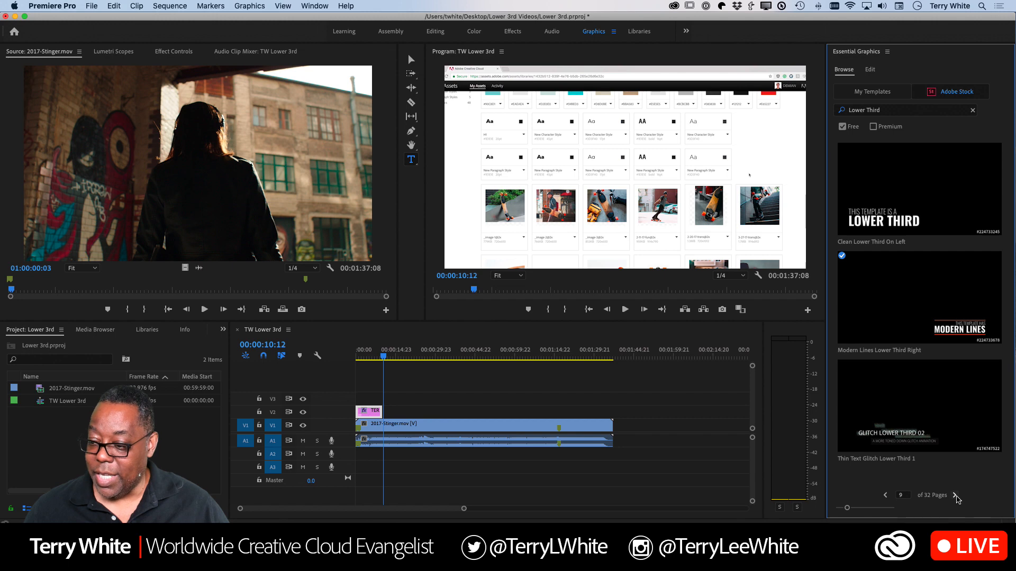
mouse_move(964, 343)
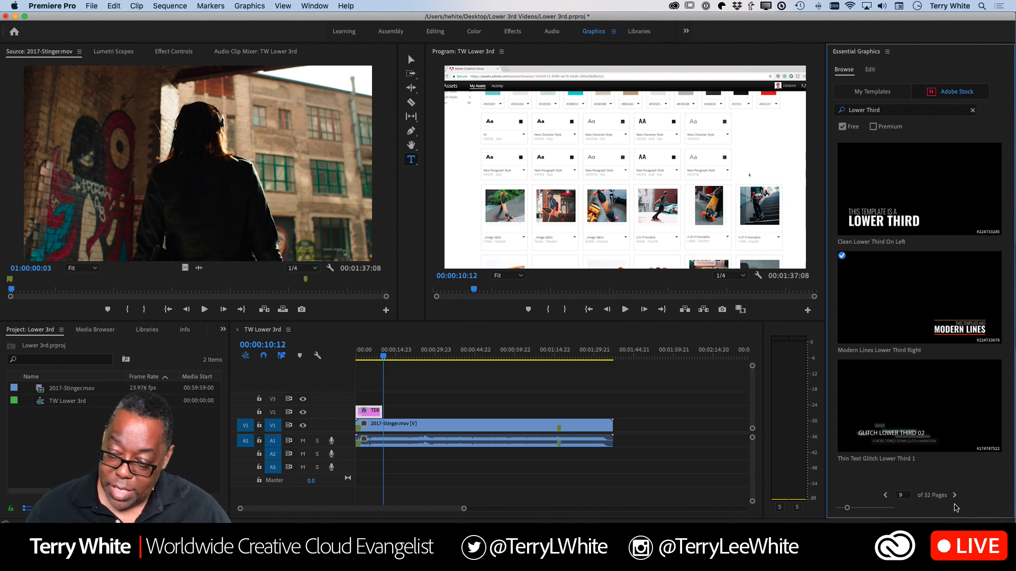
click(955, 496)
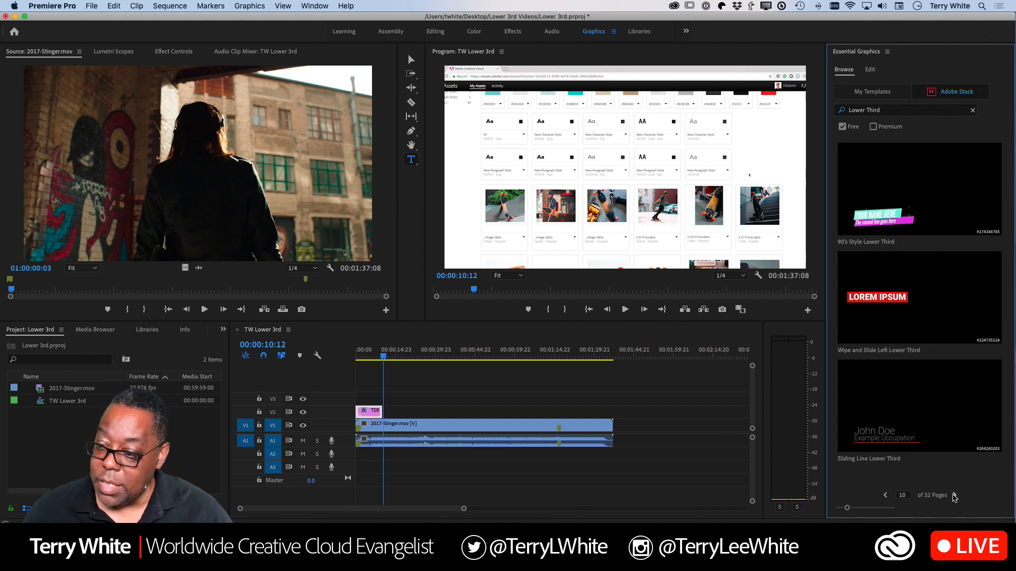
mouse_move(852, 209)
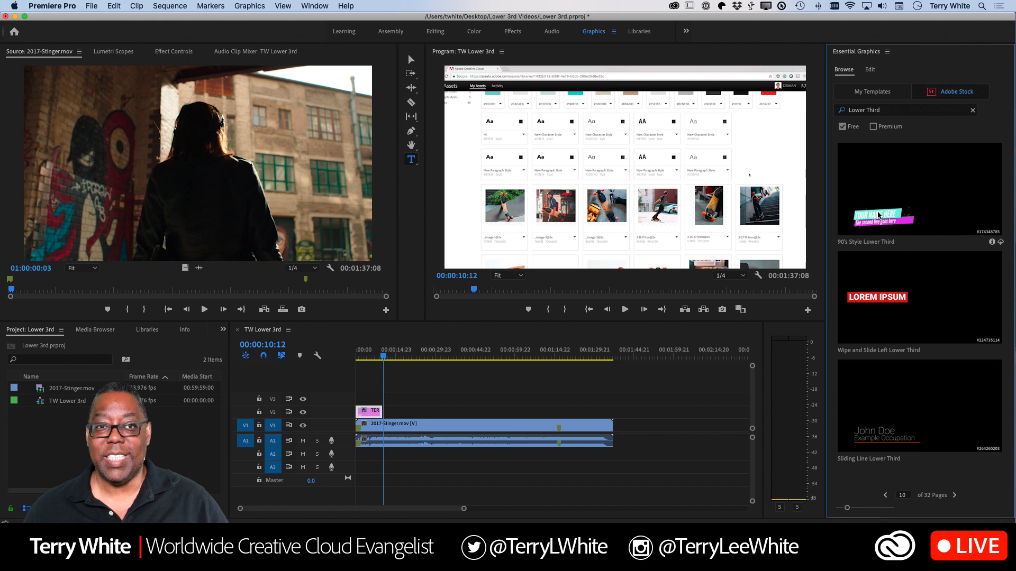
drag(878, 215, 408, 414)
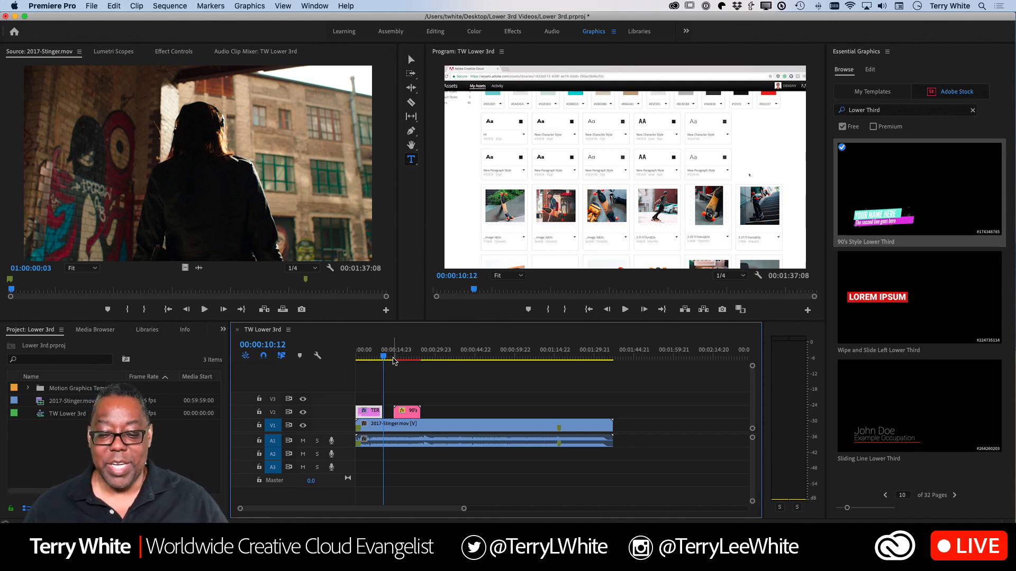
Play the sequence from just before the 90's Style lower third to preview its animation
click(391, 360)
key(space)
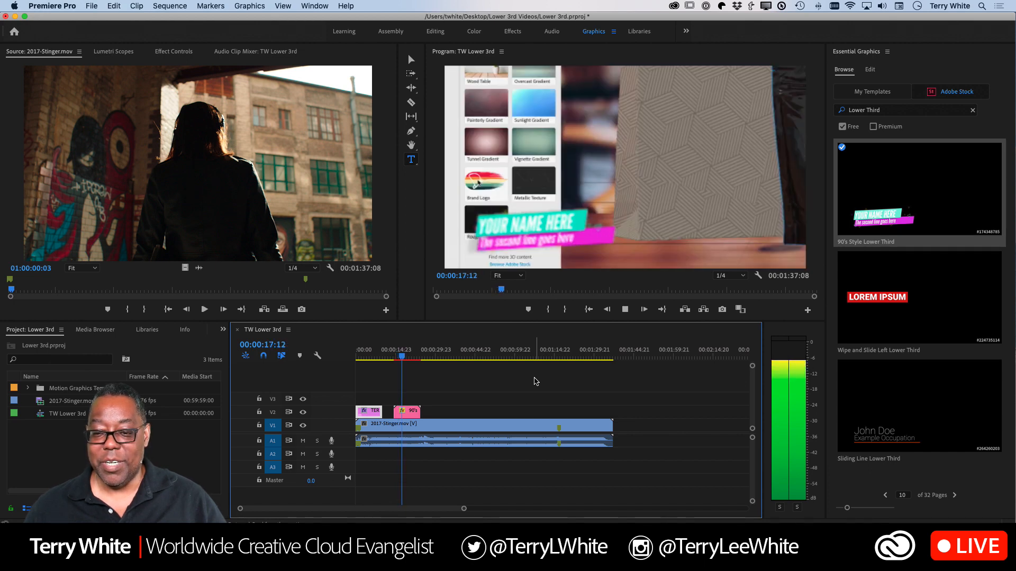
key(space)
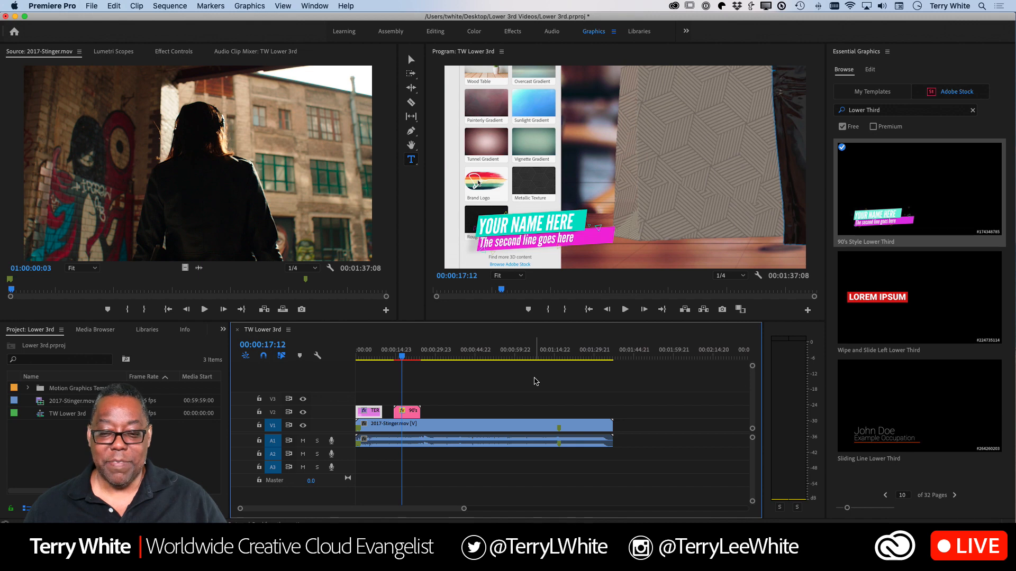
key(space)
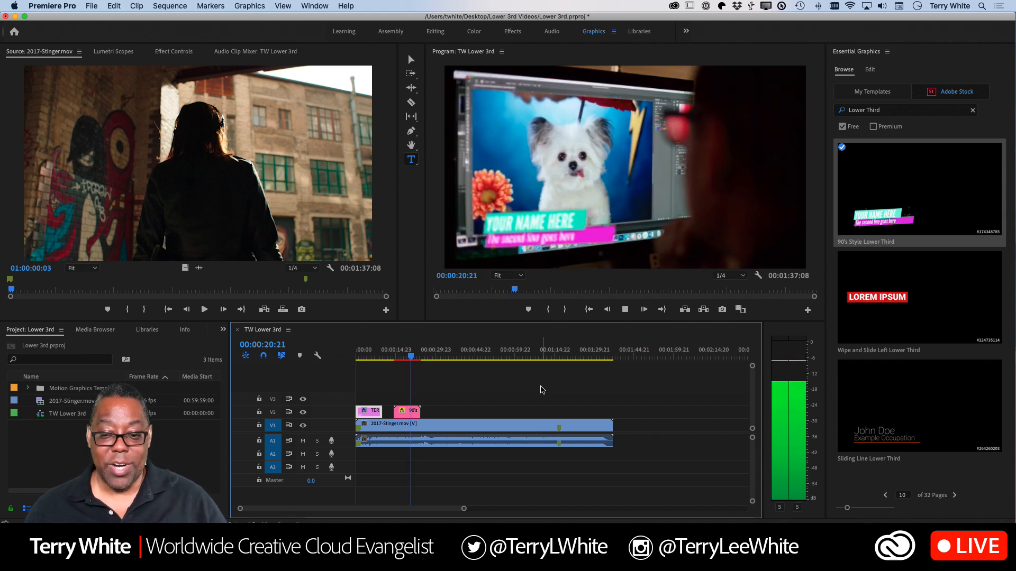
key(space)
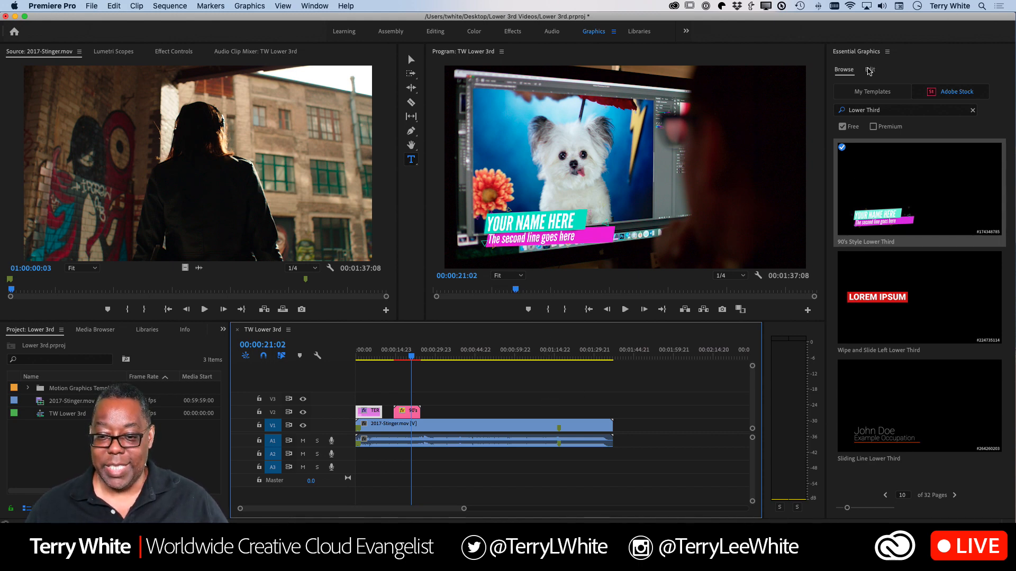
Replace the first text line of the 90's Style lower third on V2 with the presenter's full name in capitals
click(403, 414)
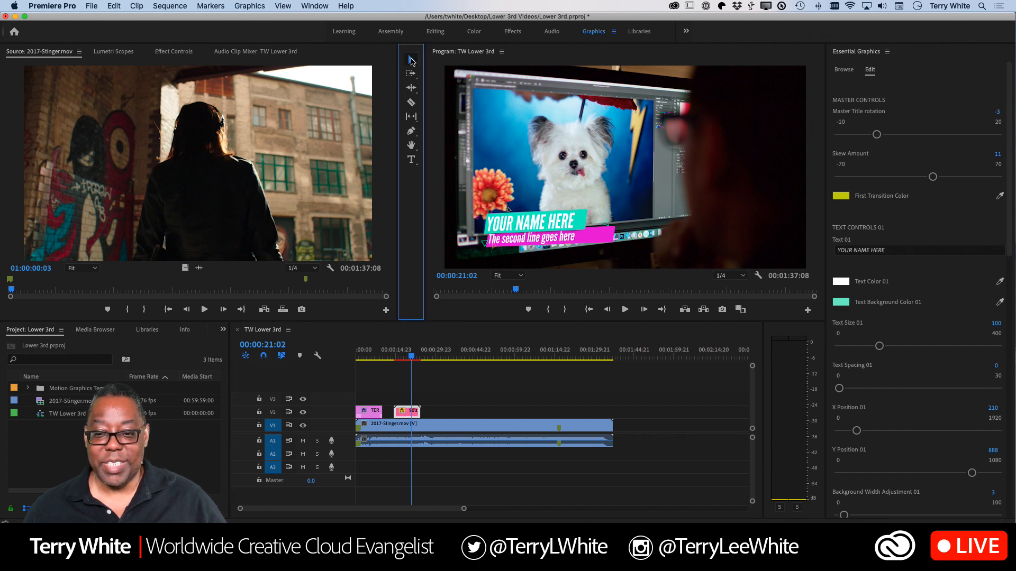
key(v)
click(547, 220)
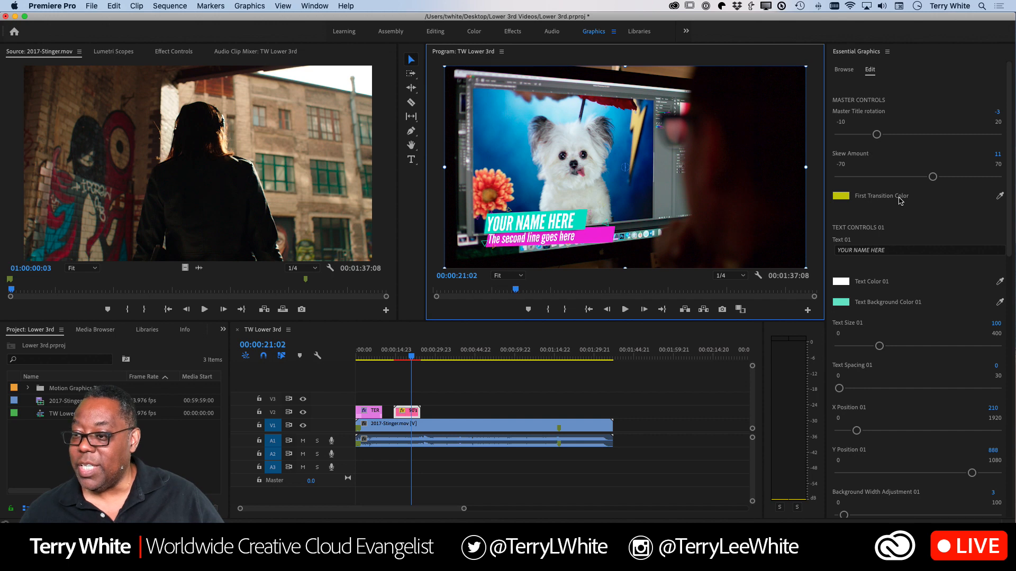
click(876, 253)
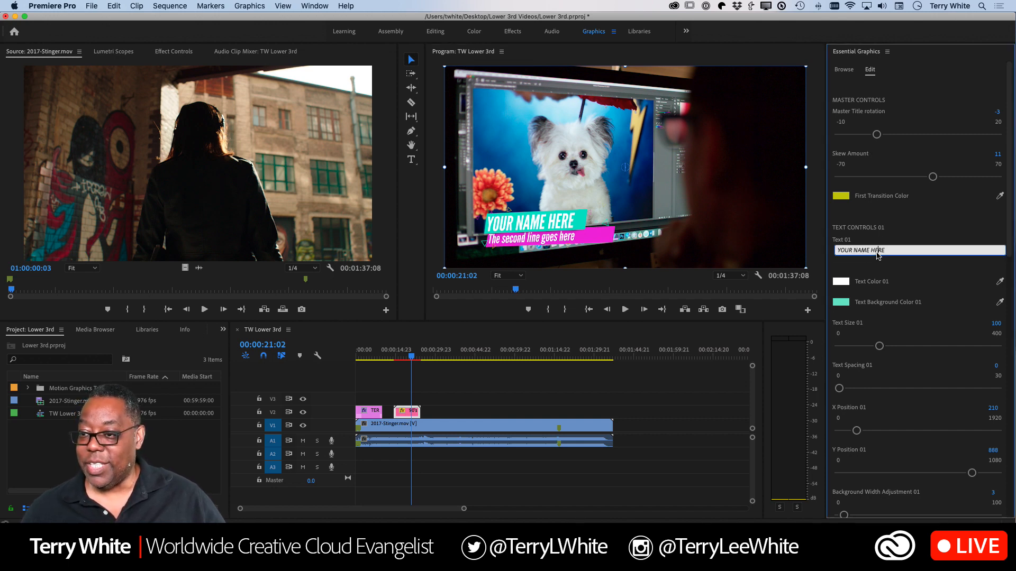
drag(889, 253, 807, 254)
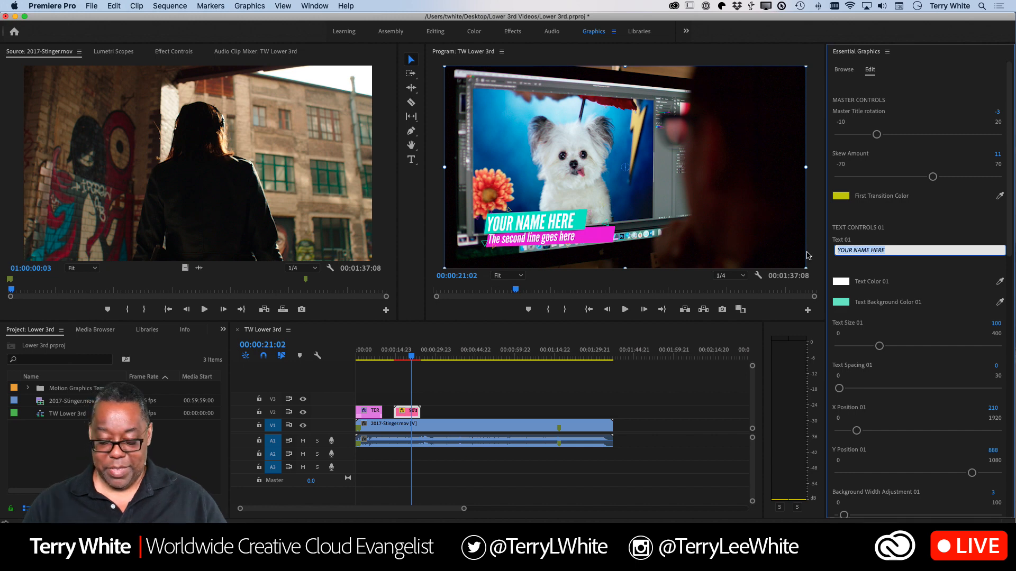
text(TERRY)
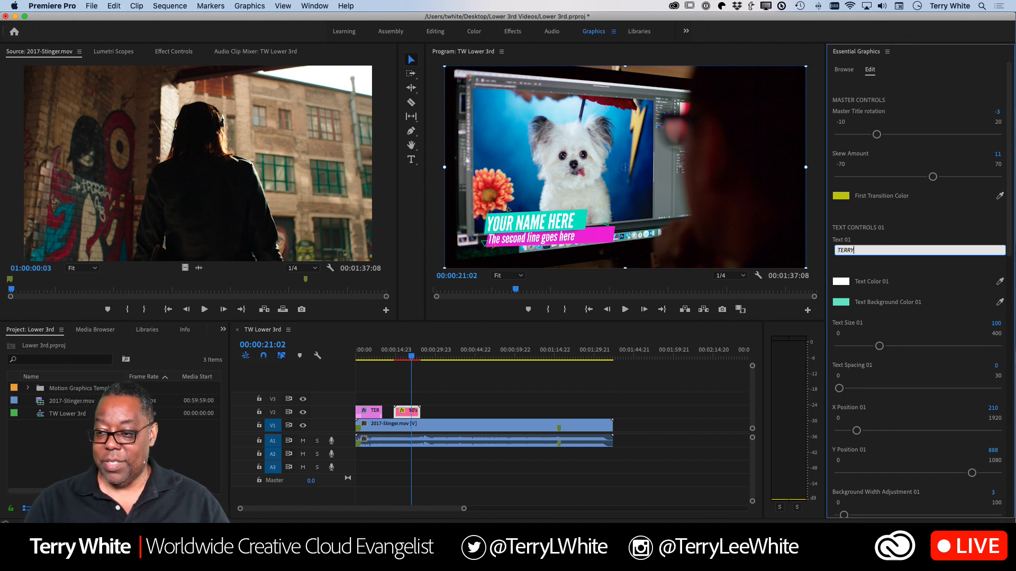
text( WHITE)
key(Return)
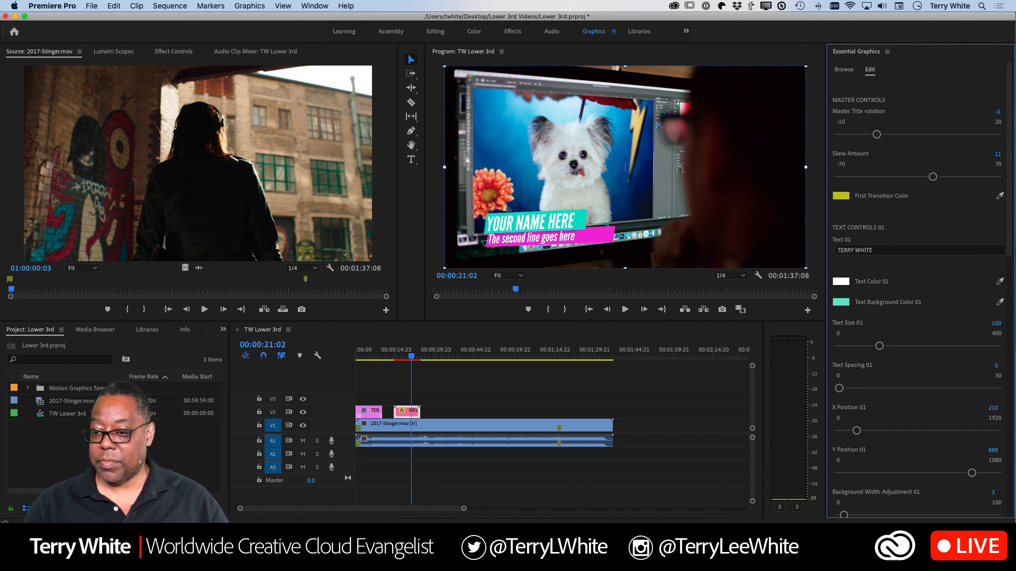
Replace the second text line of the 90's Style lower third with "YouTuber @" followed by the presenter's website address
scroll(898, 291, down, 14)
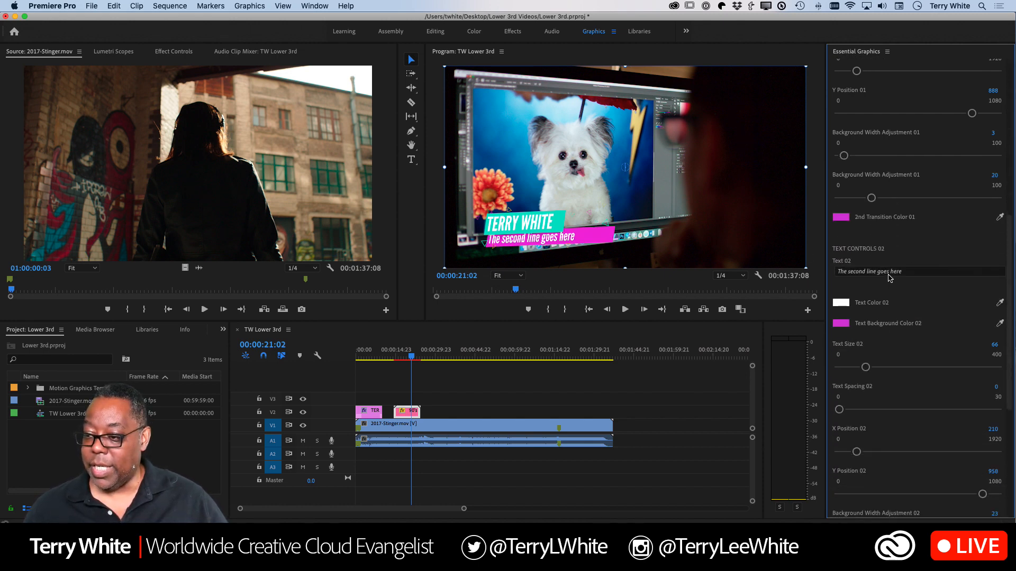
click(906, 273)
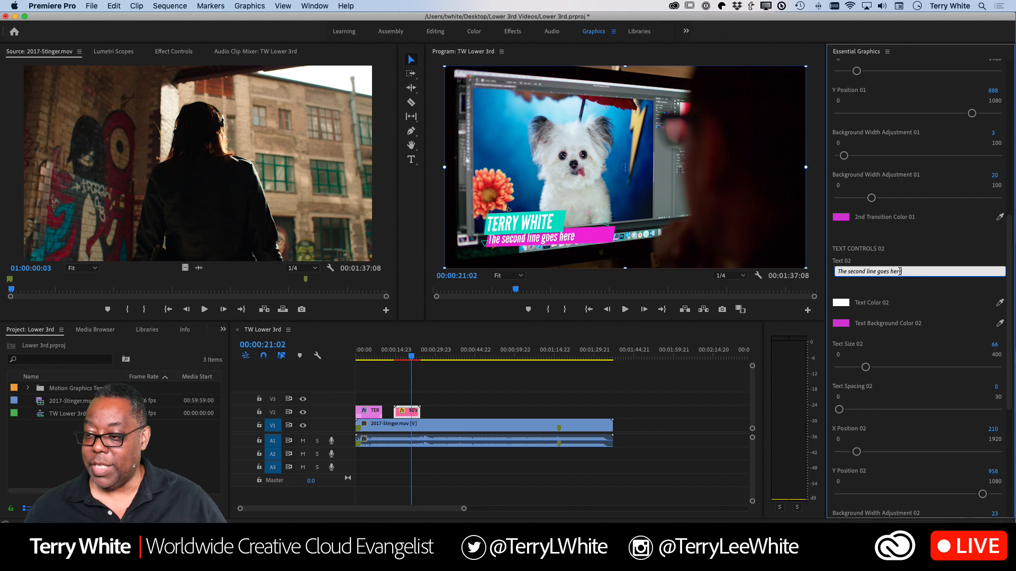
drag(906, 273, 793, 269)
text(YouTuber @ terrywhite.tv)
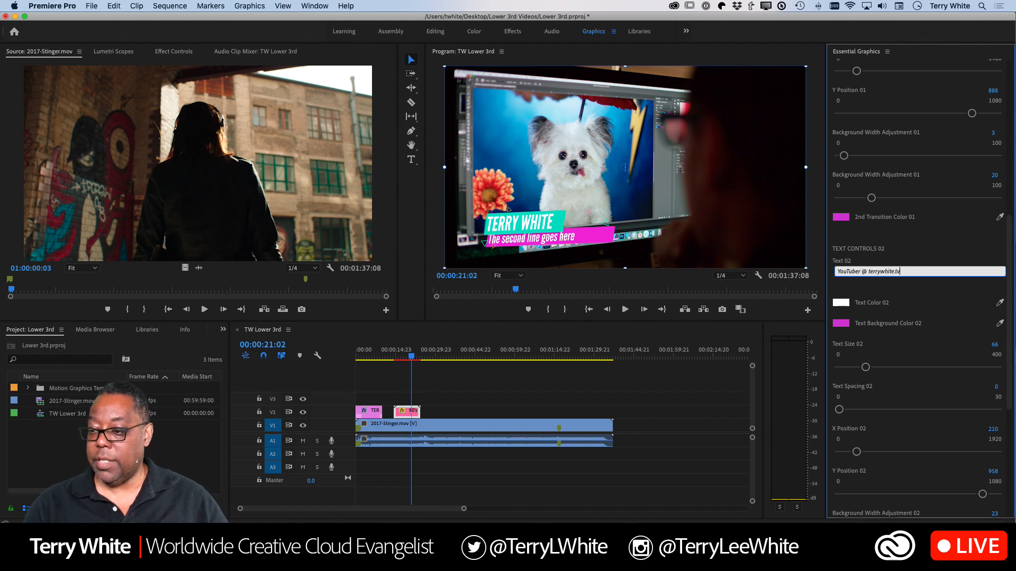
key(Return)
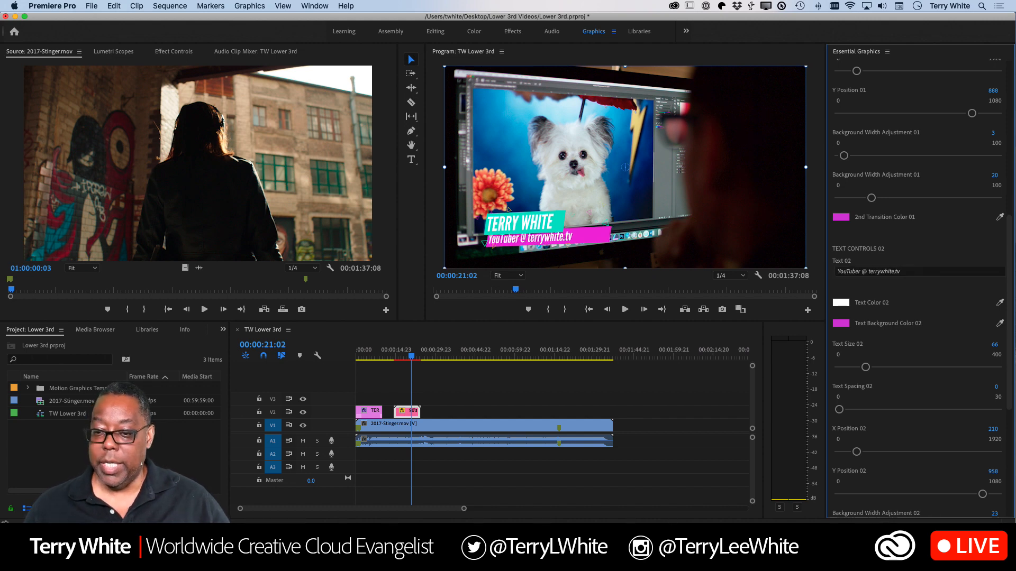
Play the sequence from just before the 90's Style lower third to preview its edited text, pausing while it is displayed
click(405, 361)
drag(406, 364, 392, 363)
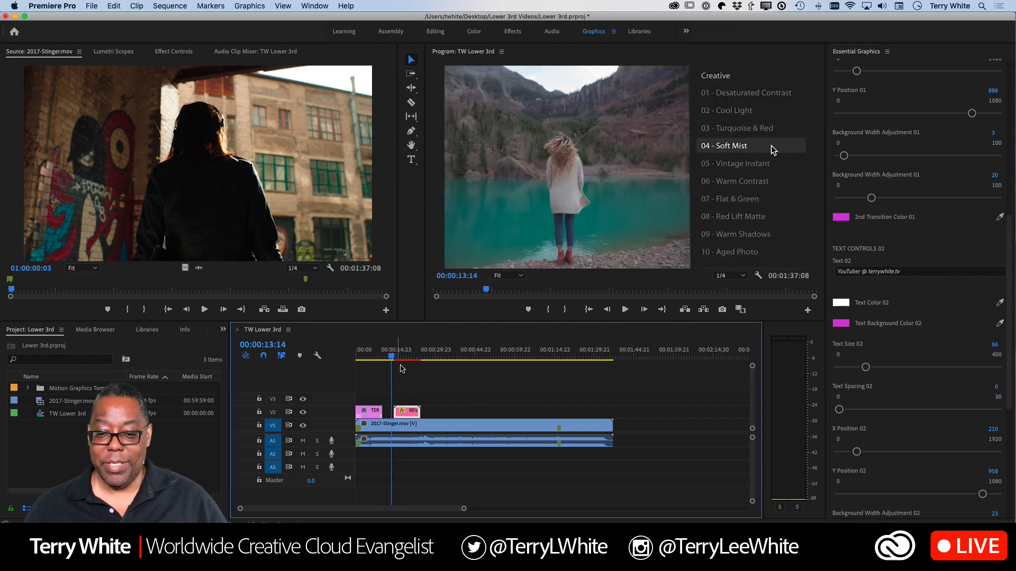
key(space)
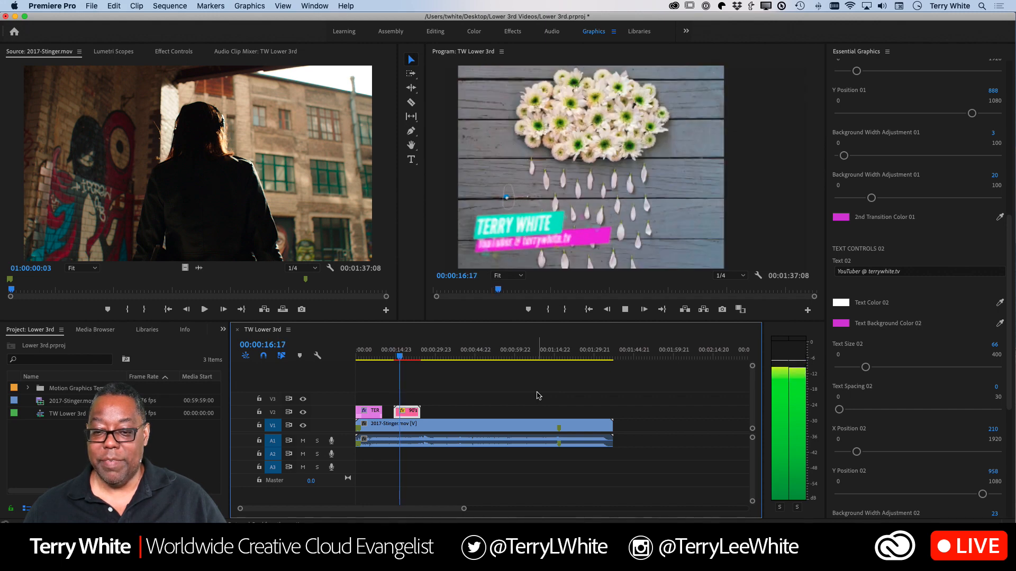
key(space)
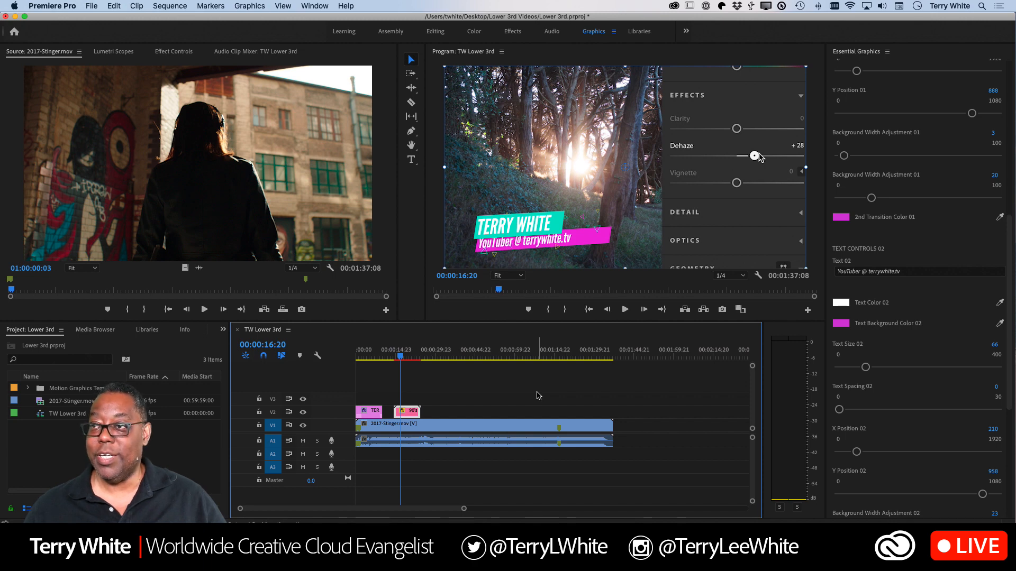
key(space)
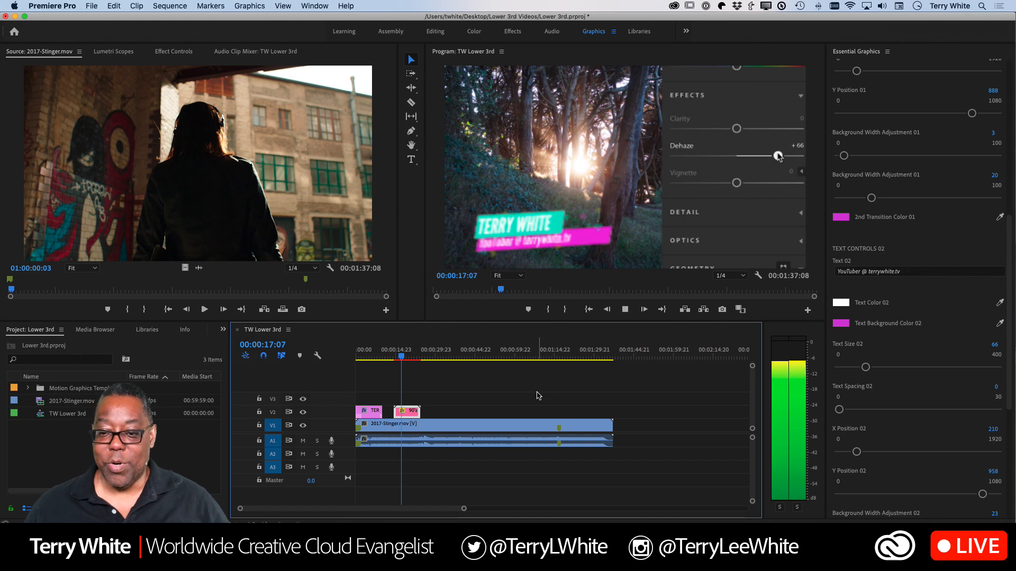
key(space)
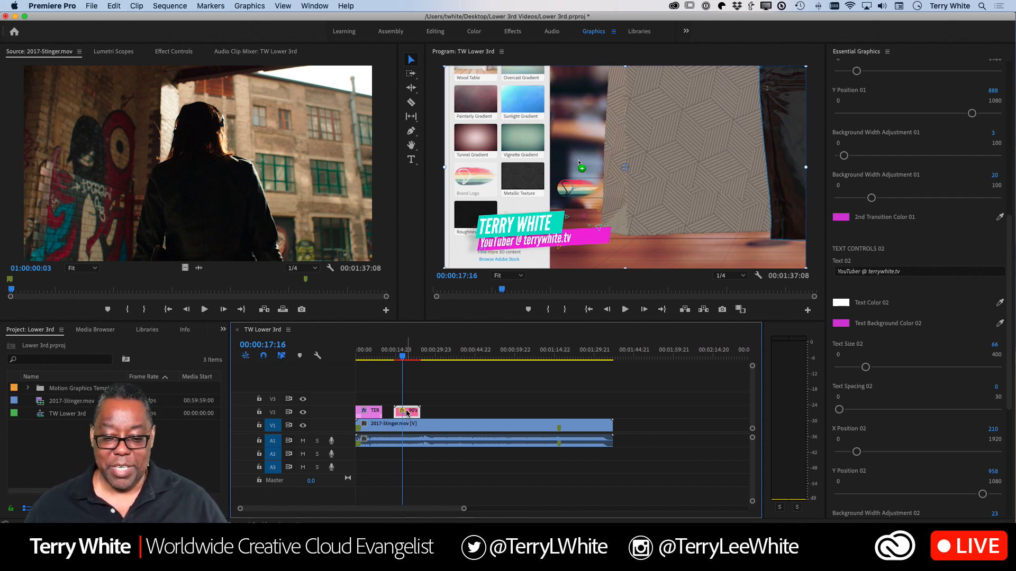
Delete the 90's Style lower third and the 2017-Stinger.mov clip from the sequence, and preview the first lower third from the start
key(Delete)
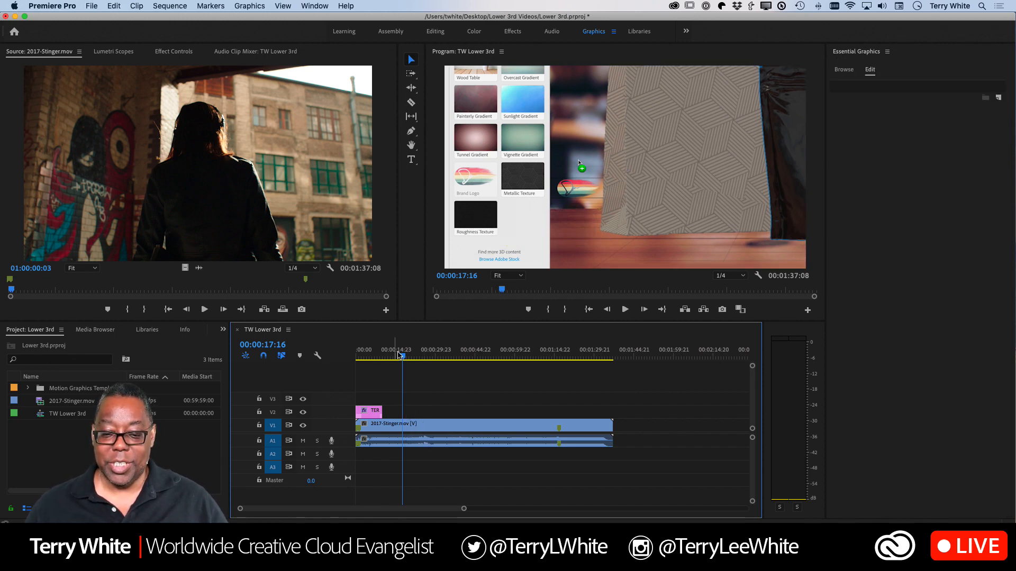
drag(403, 358, 349, 365)
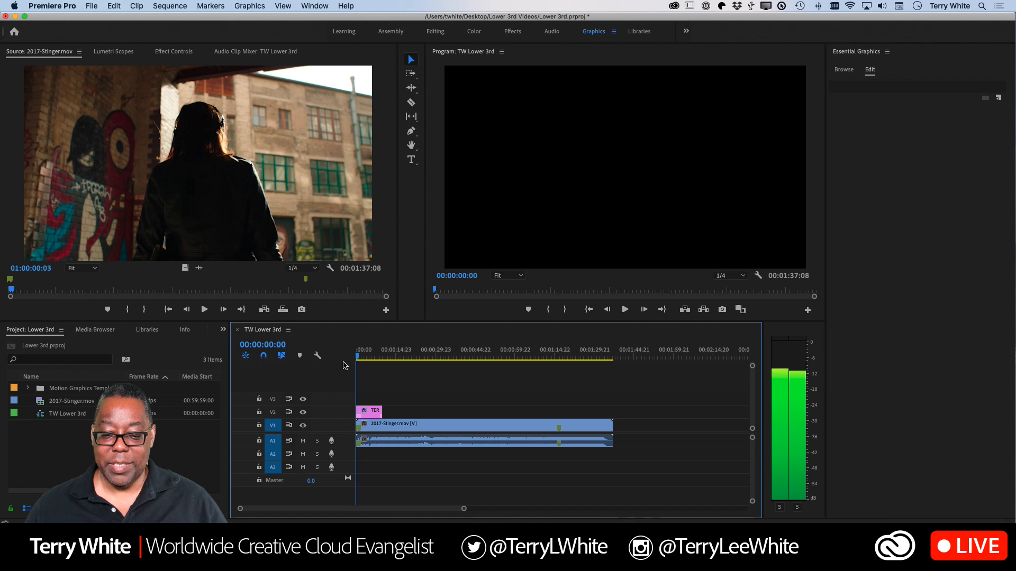
click(418, 428)
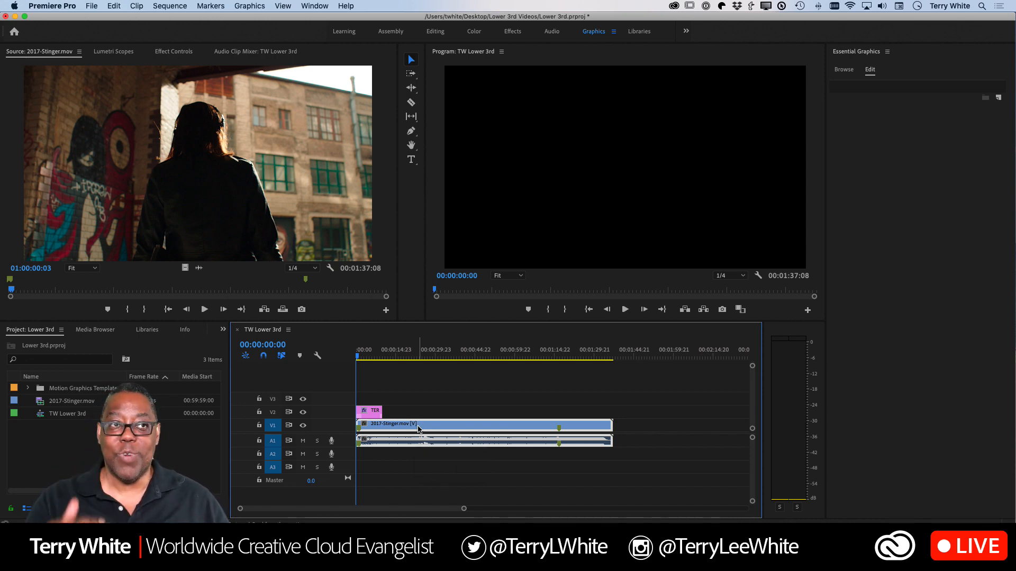
key(Delete)
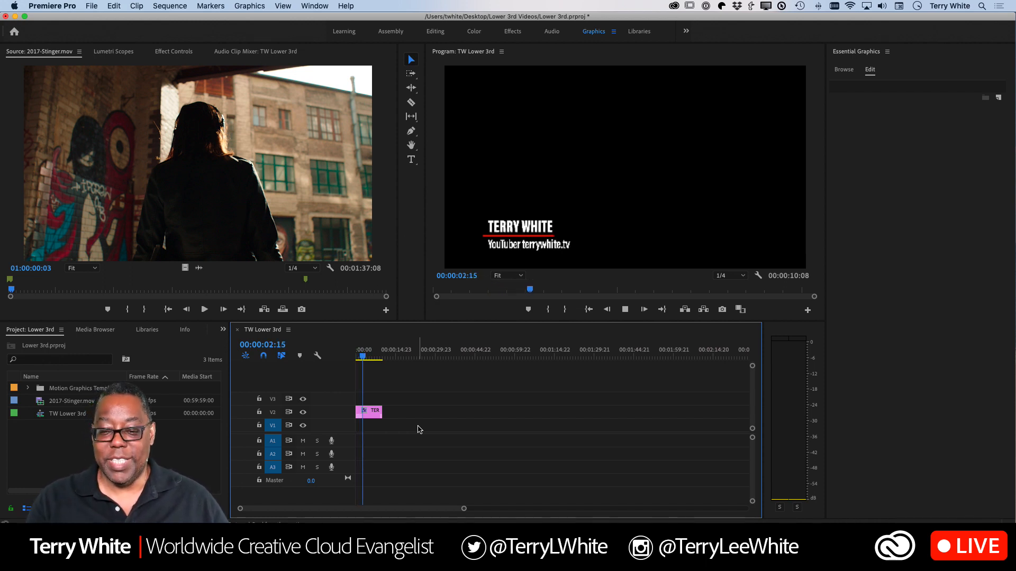
key(space)
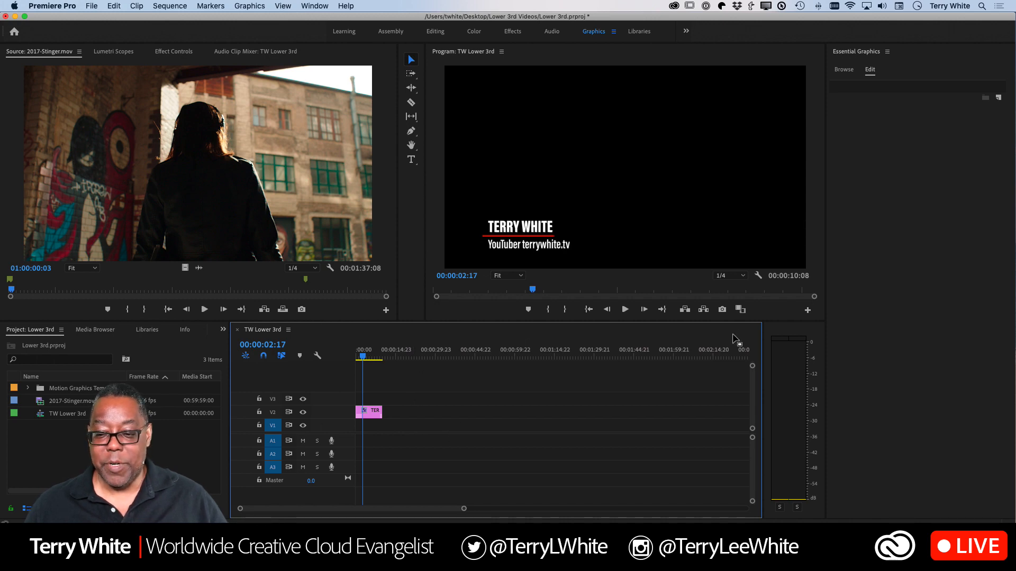
Make the TW Lower 3rd timeline active and open the media export settings for its sequence
click(598, 188)
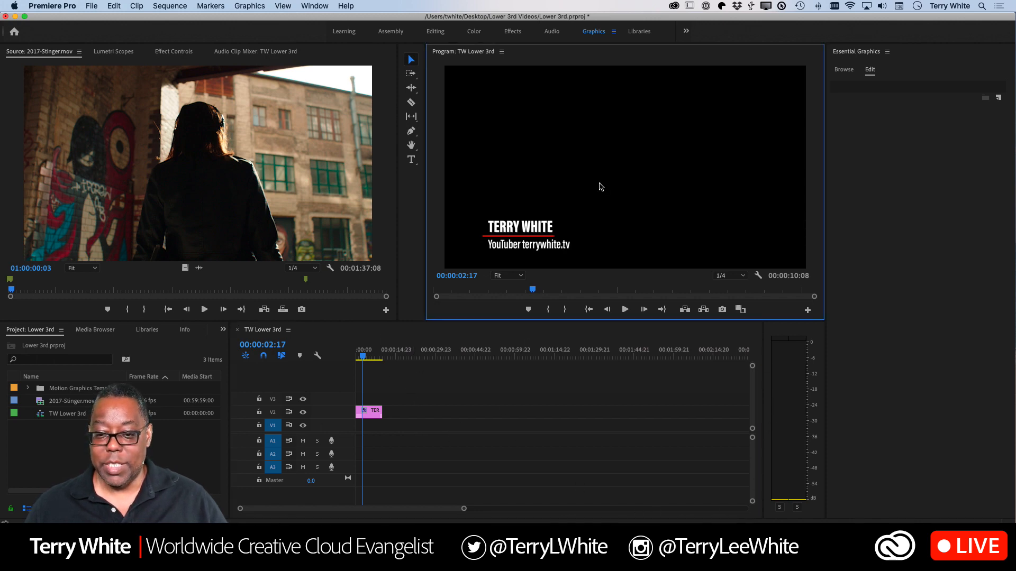
click(317, 156)
click(177, 395)
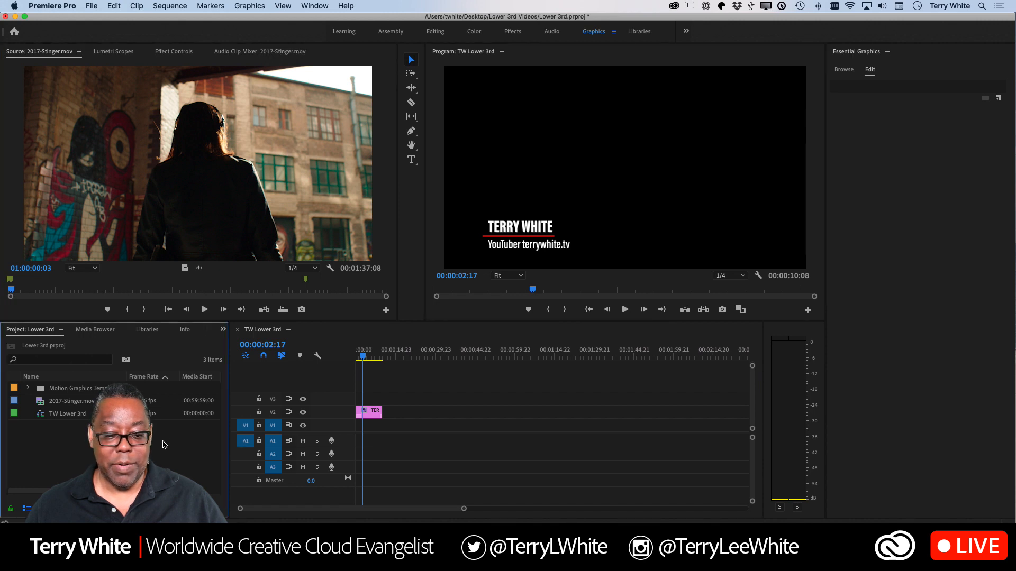
click(552, 383)
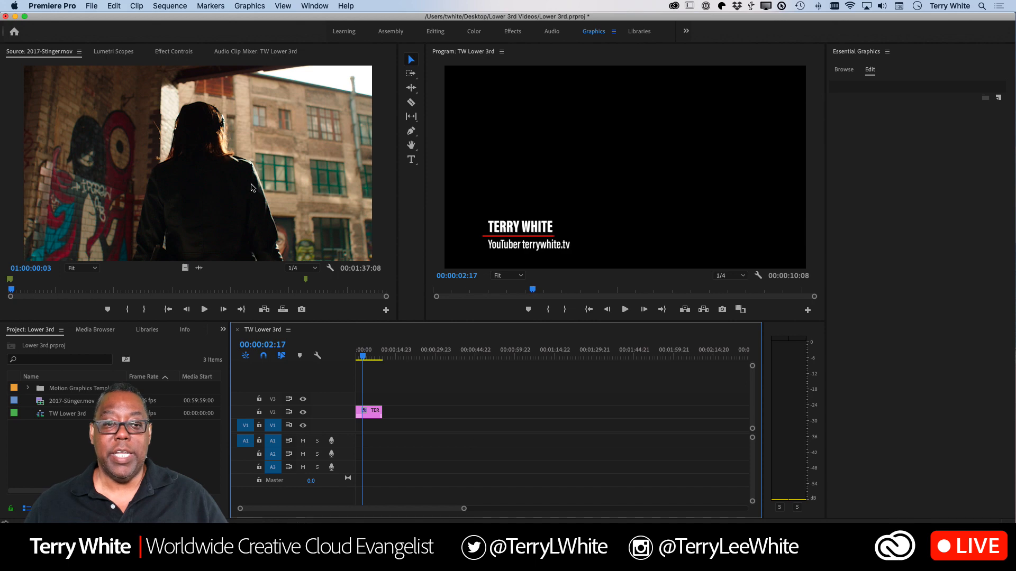
click(90, 6)
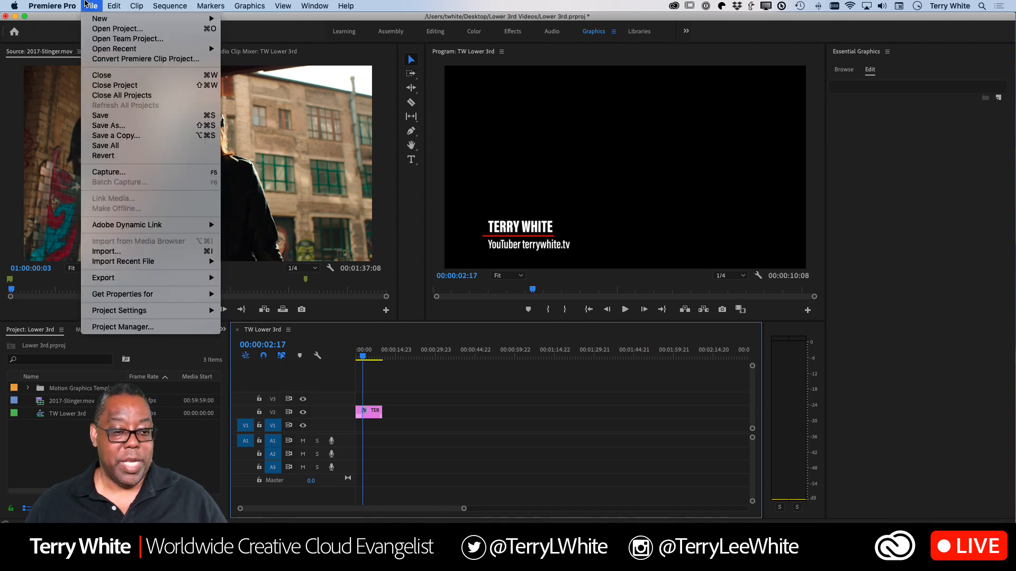
mouse_move(126, 279)
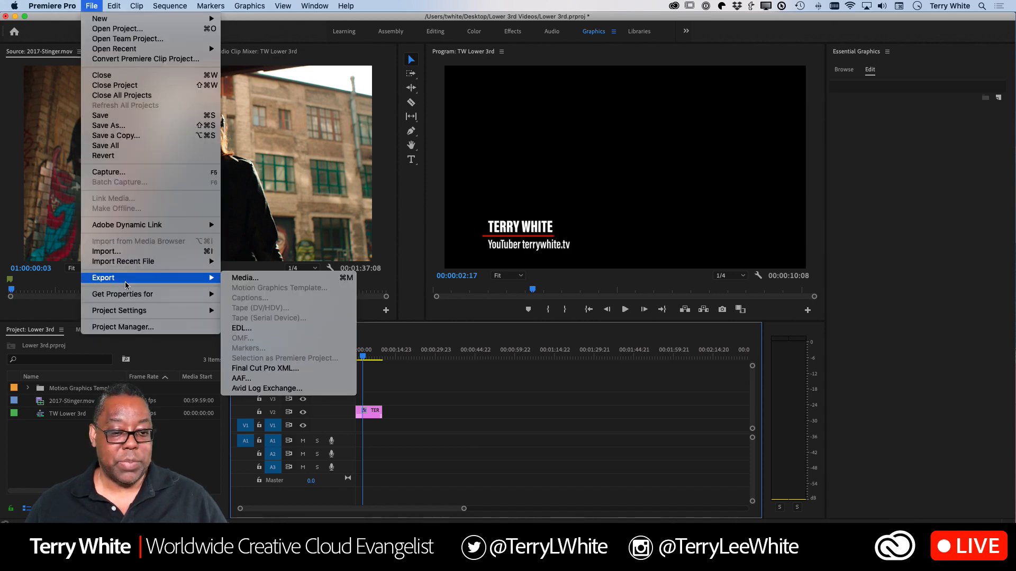
click(261, 278)
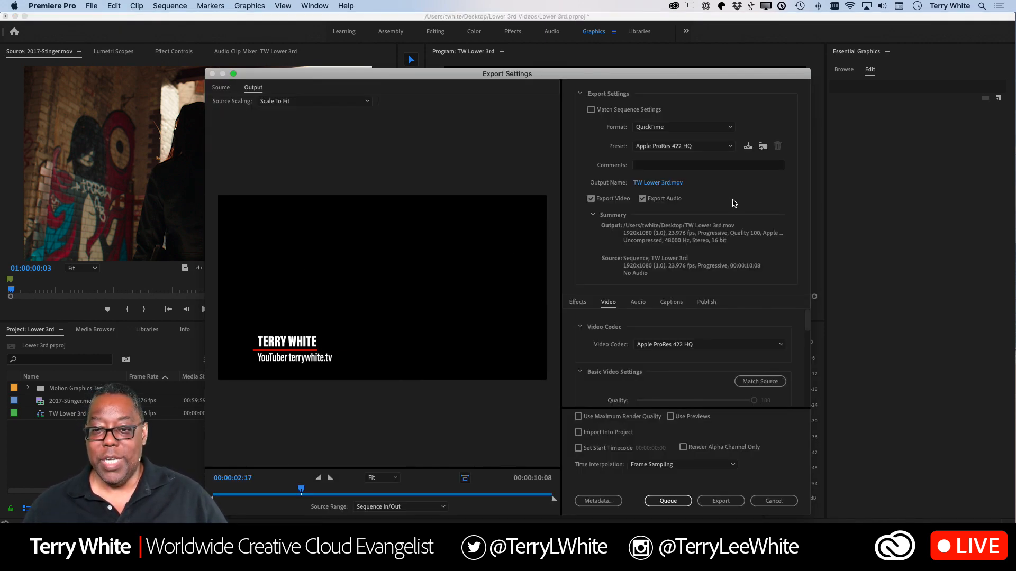
Look through the QuickTime presets, switch the export format to H.264 and examine its presets
click(714, 147)
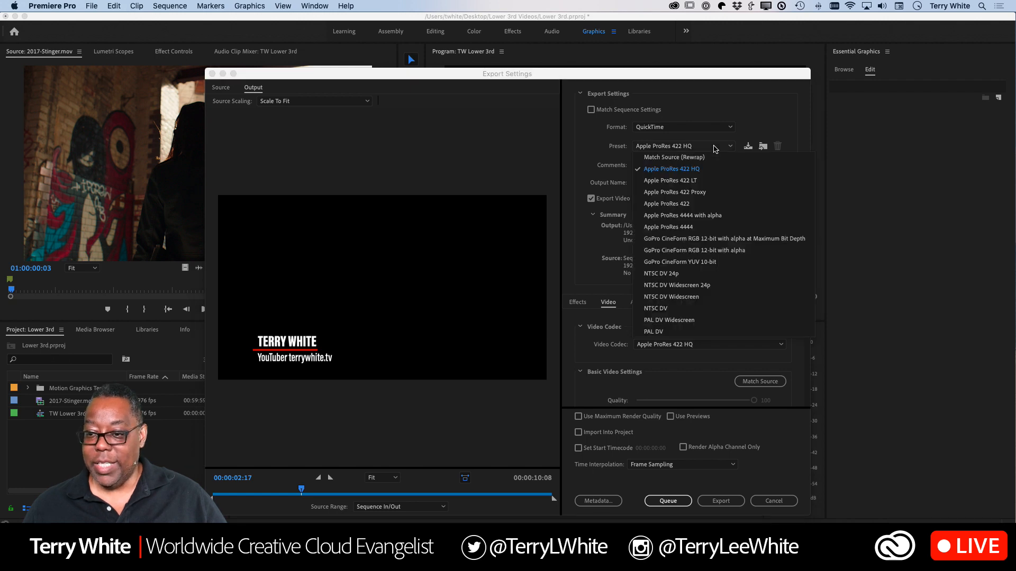
click(712, 105)
click(700, 127)
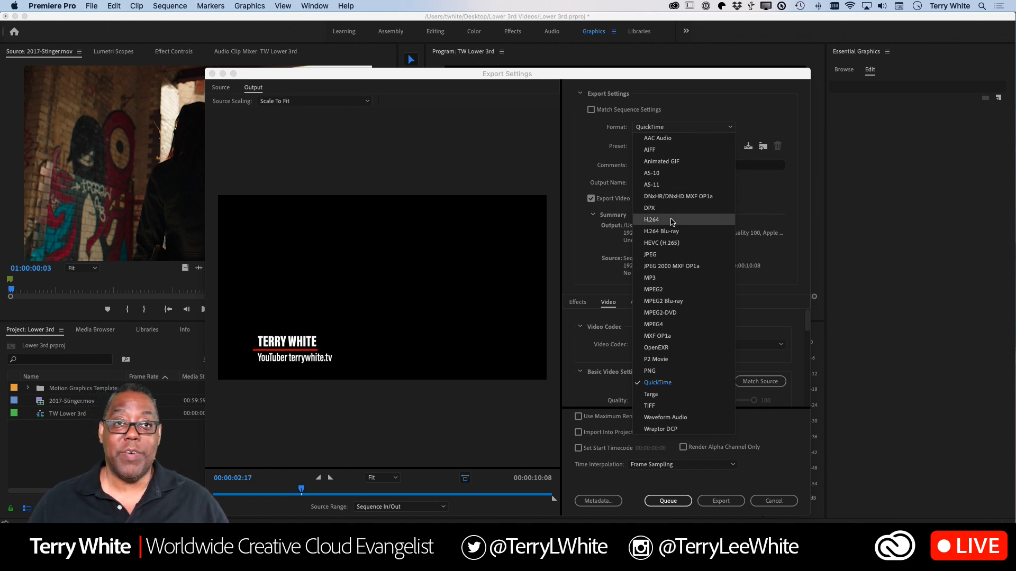
click(671, 219)
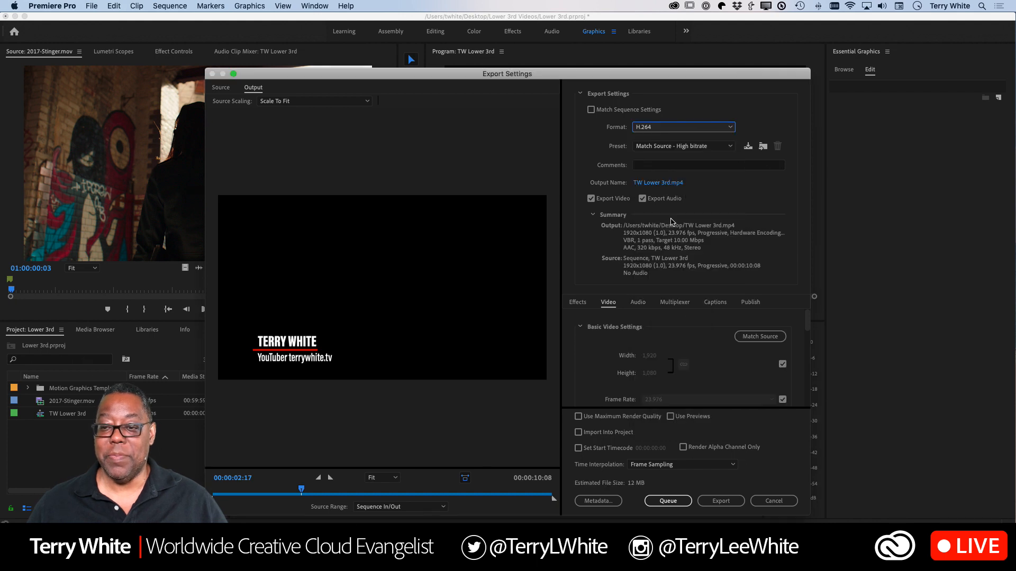
click(678, 146)
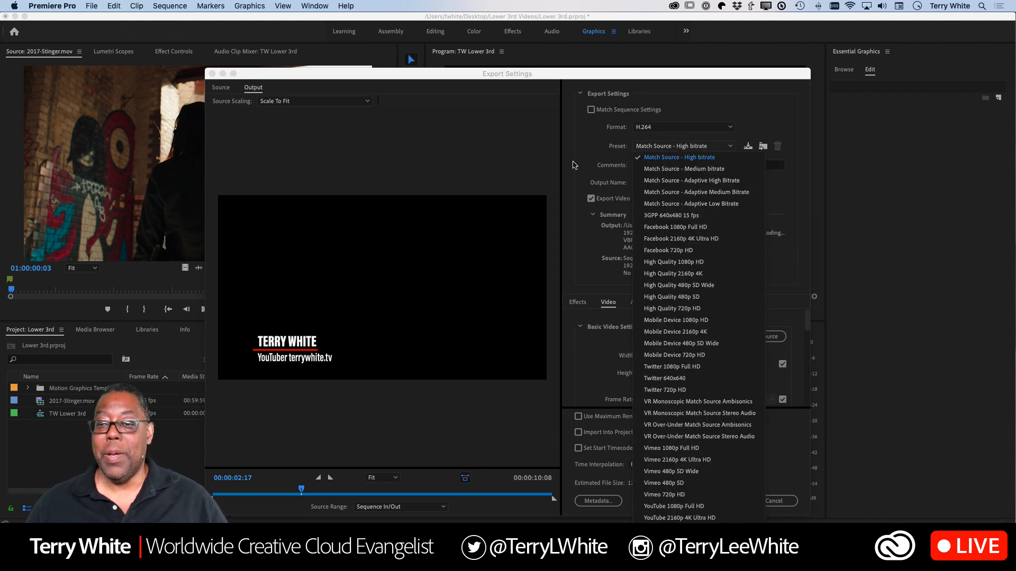
click(571, 165)
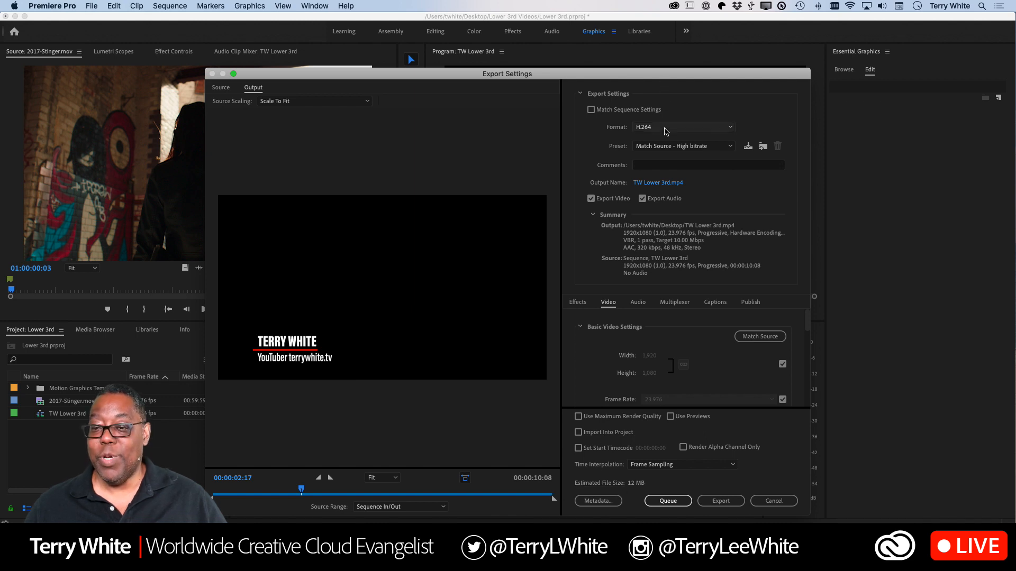
Set the export format to QuickTime with the Apple ProRes 4444 with alpha preset
click(665, 129)
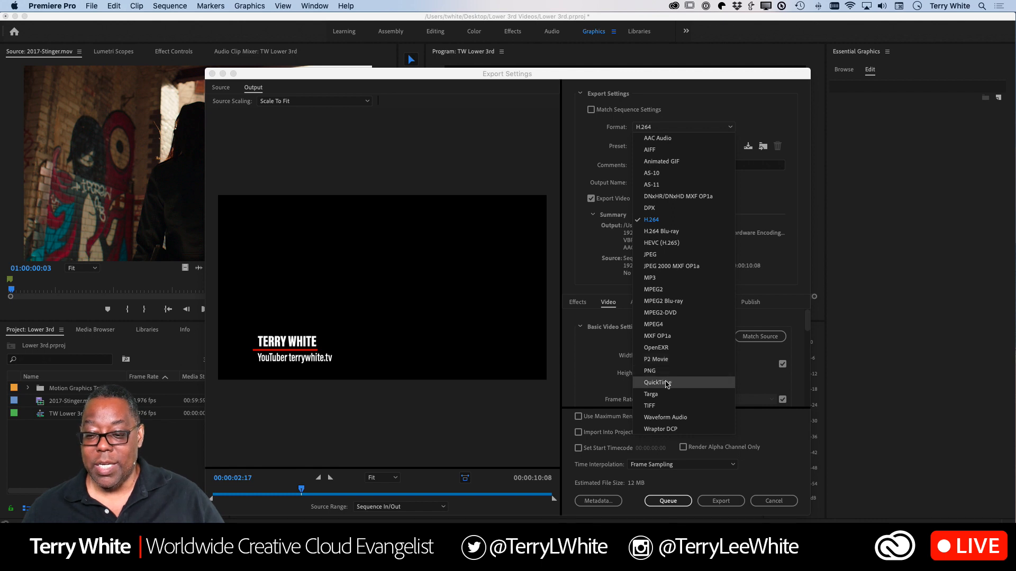
click(667, 382)
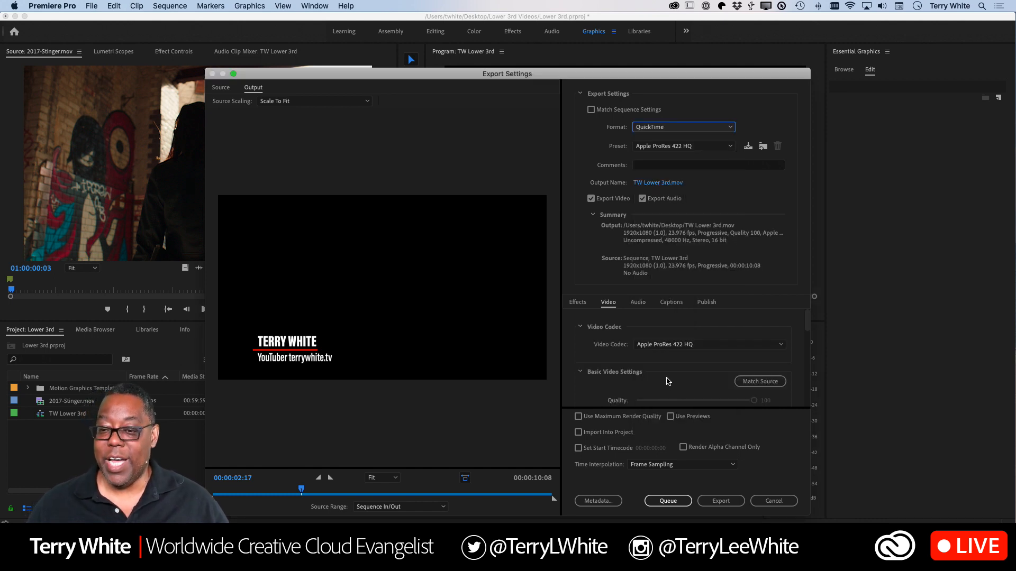
click(711, 147)
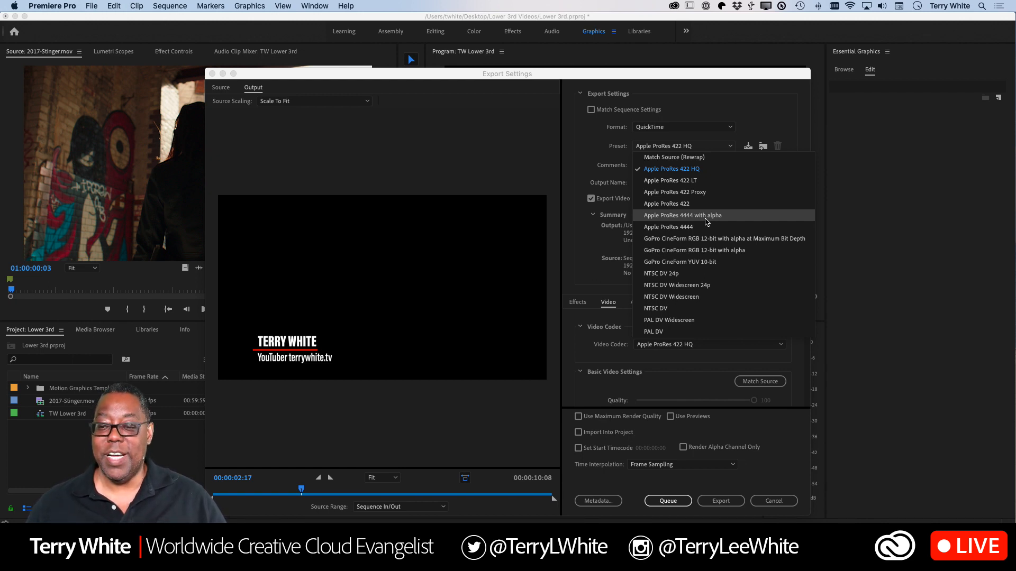
click(705, 215)
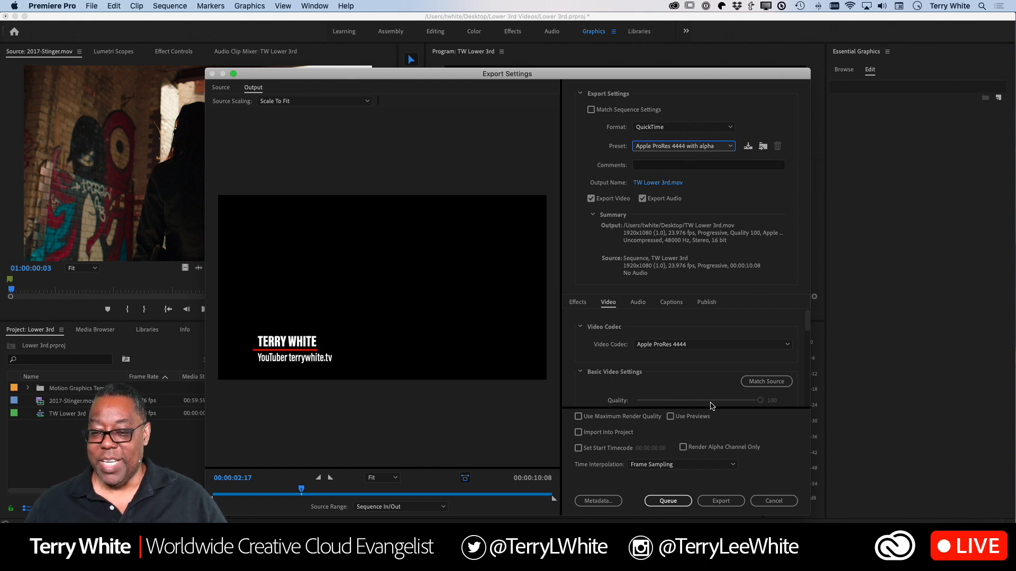
Set the output to TW Lower 3rd.mov in the Desktop's Lower 3rd Videos folder and export the movie
scroll(683, 346, up, 1)
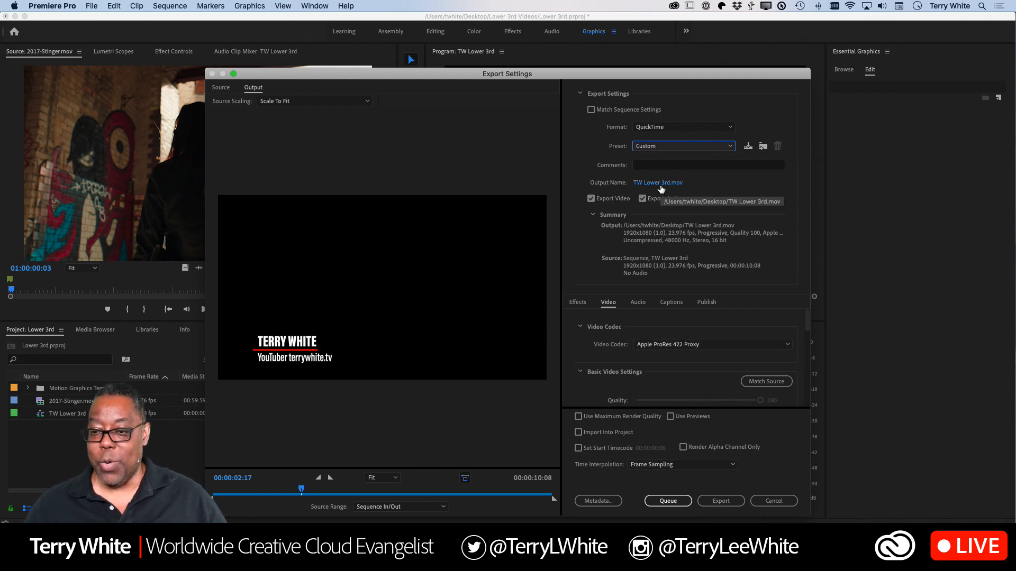
click(655, 184)
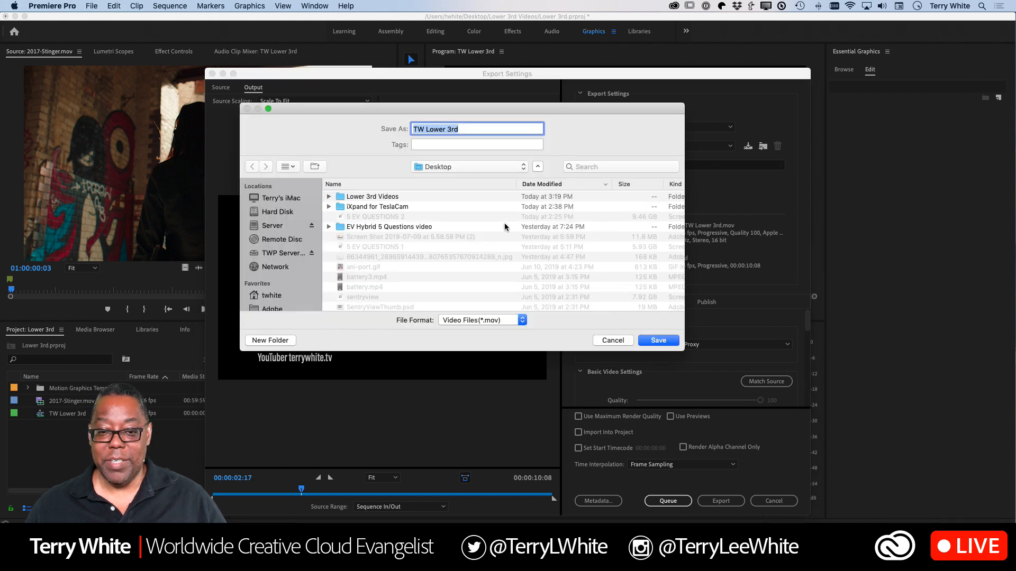
double_click(395, 198)
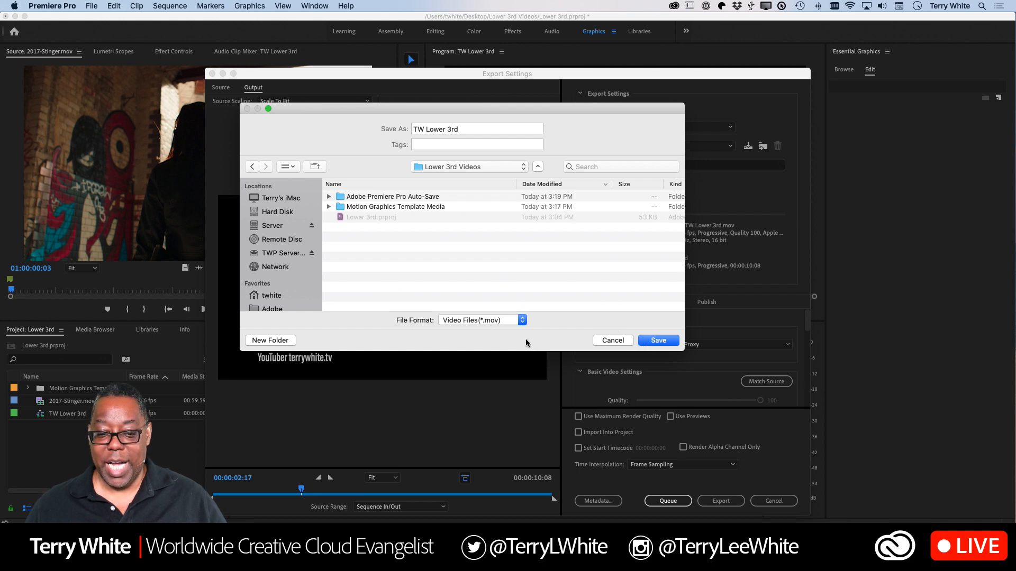
click(657, 342)
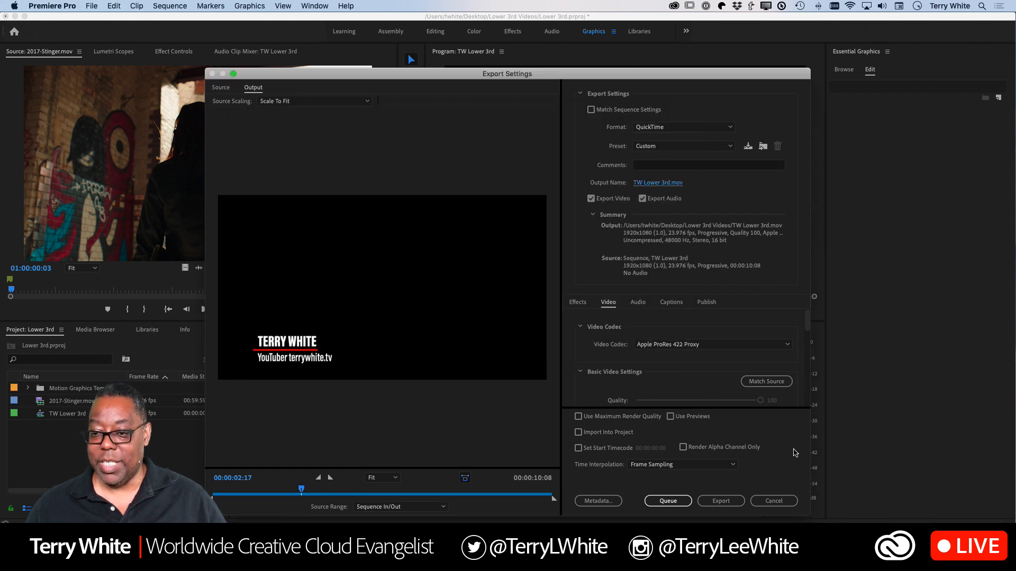
click(720, 501)
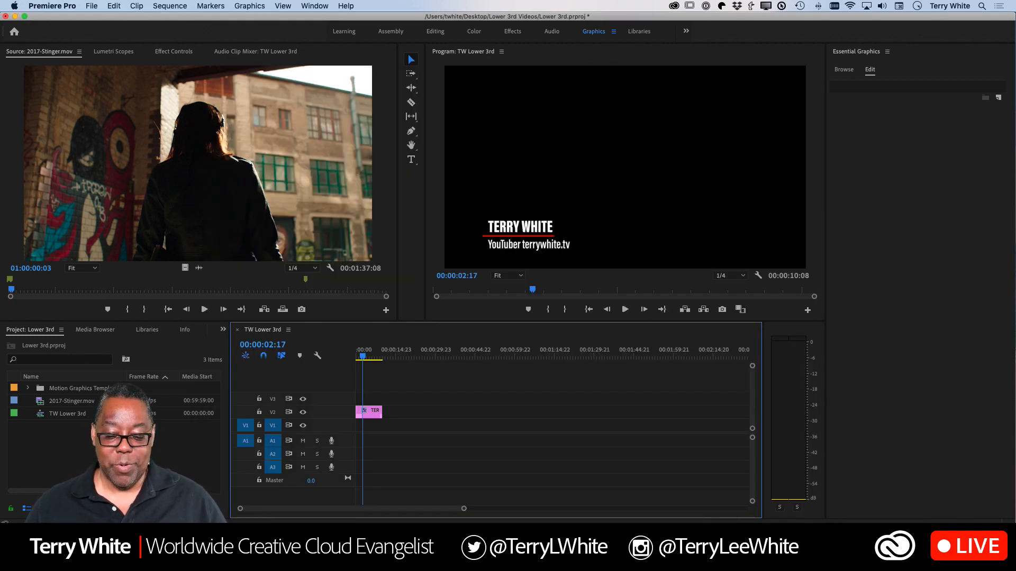
Switch to Finder, preview TW Lower 3rd.mov in the Desktop's Lower 3rd Videos folder and import it into the Premiere Pro project
key(super+Tab)
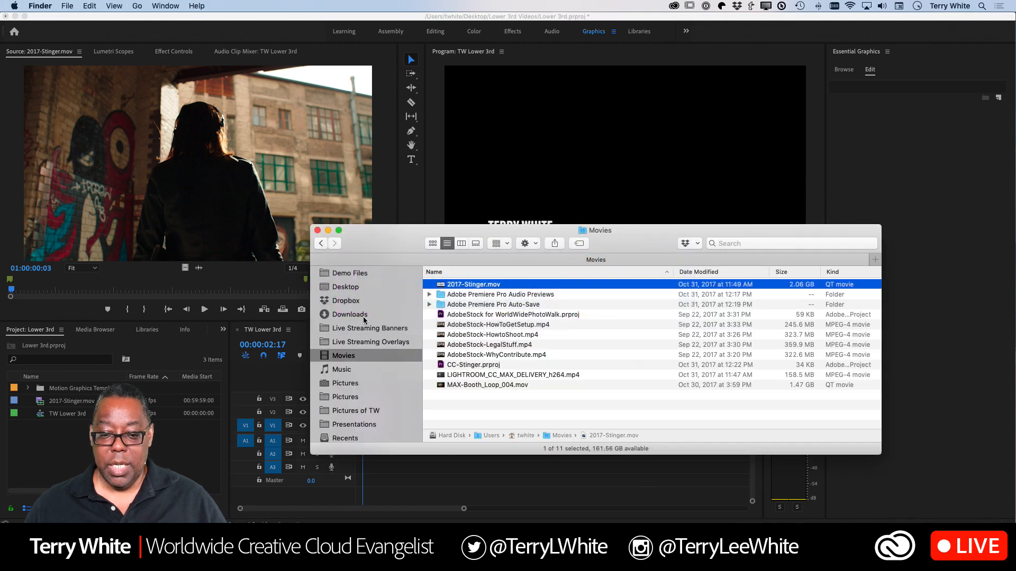
click(347, 287)
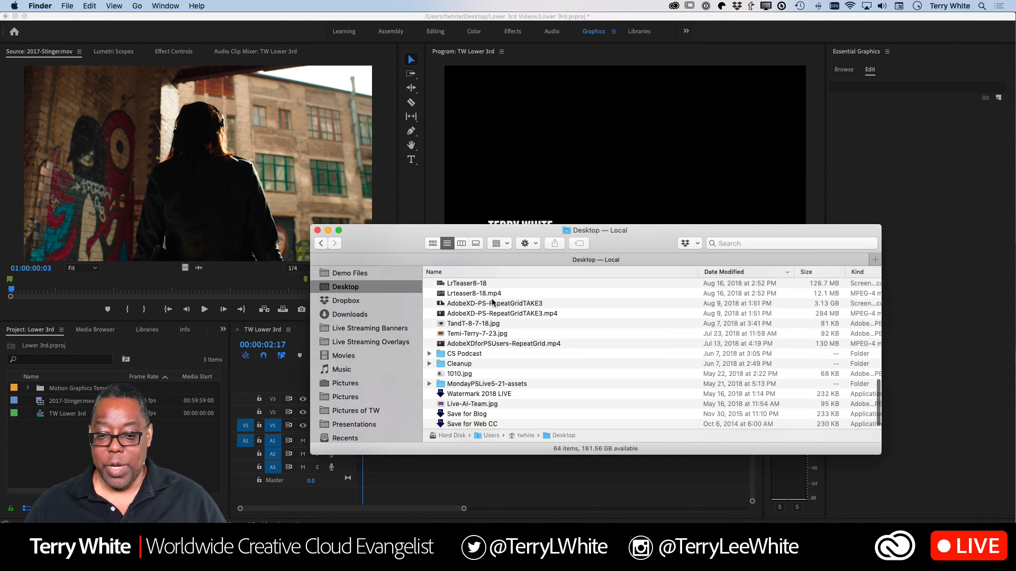
scroll(482, 333, up, 15)
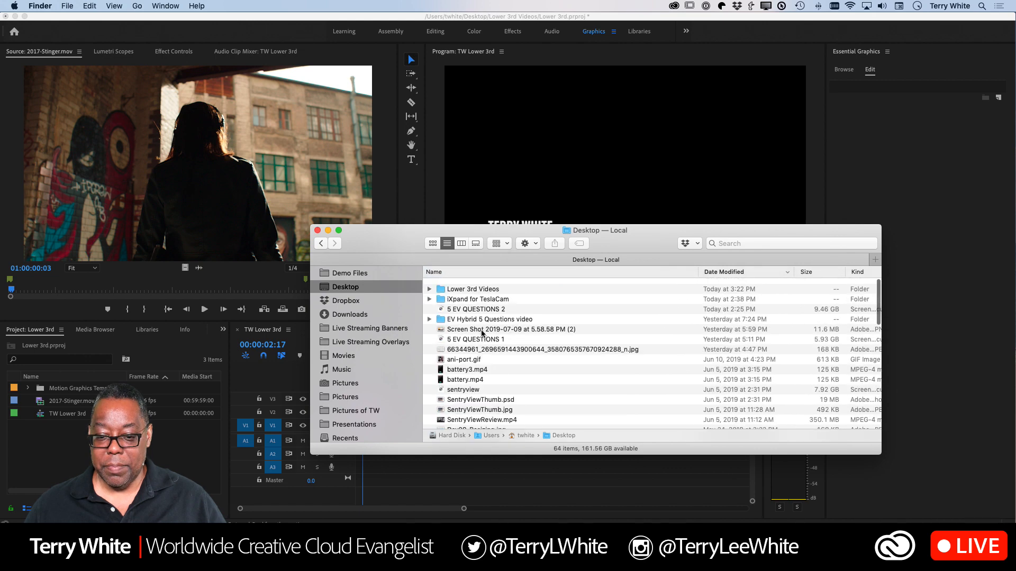
double_click(556, 289)
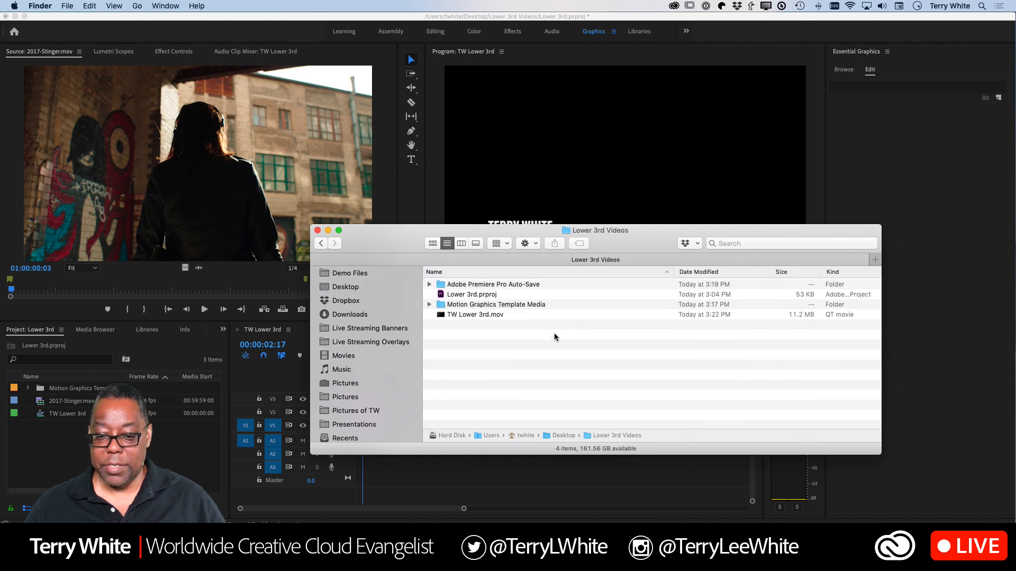
click(490, 316)
key(space)
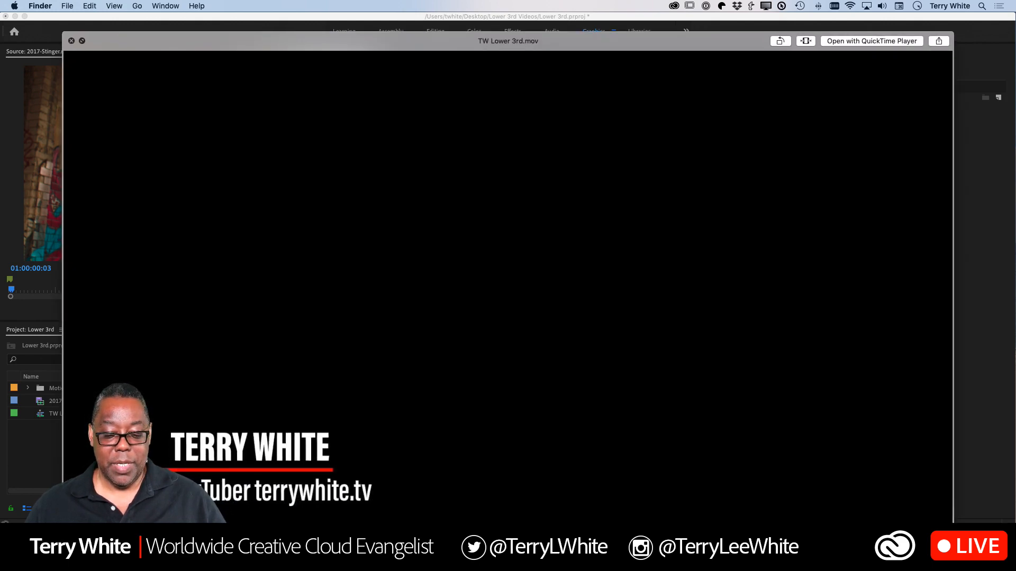
key(space)
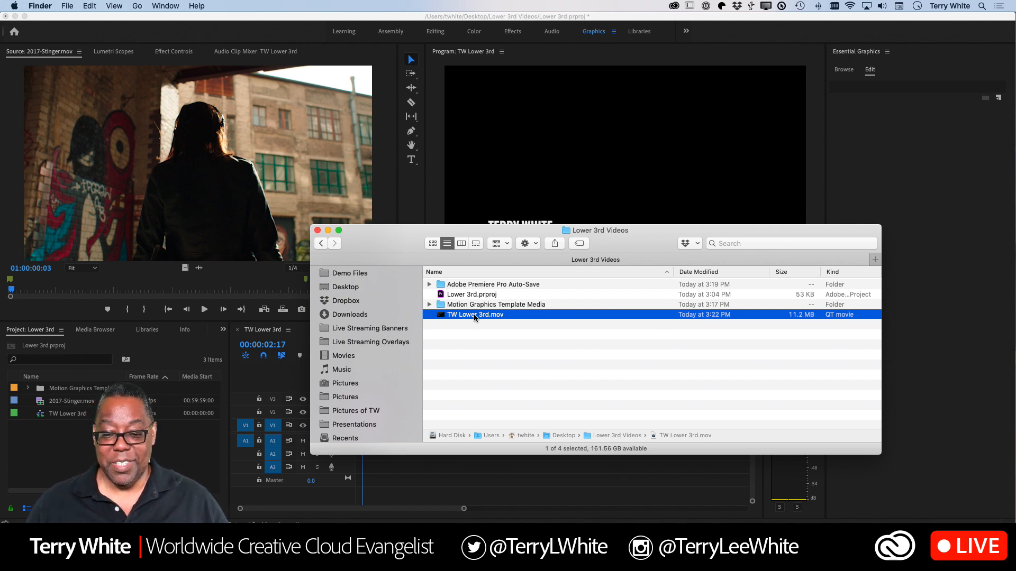
drag(474, 313, 155, 459)
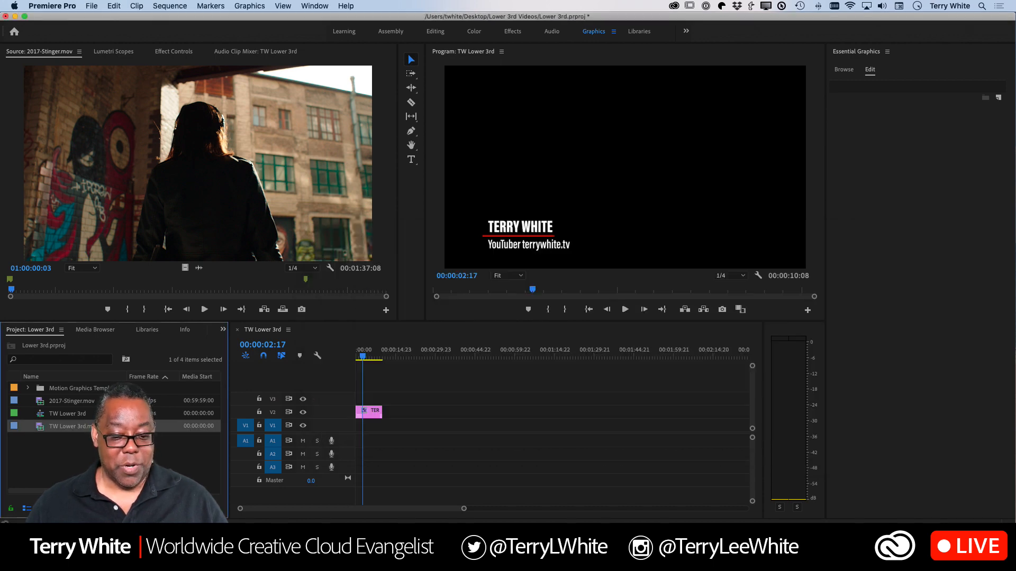
Replace the graphic lower third in the sequence with 2017-Stinger.mov on V1 and TW Lower 3rd.mov above it on V2
click(372, 414)
key(Delete)
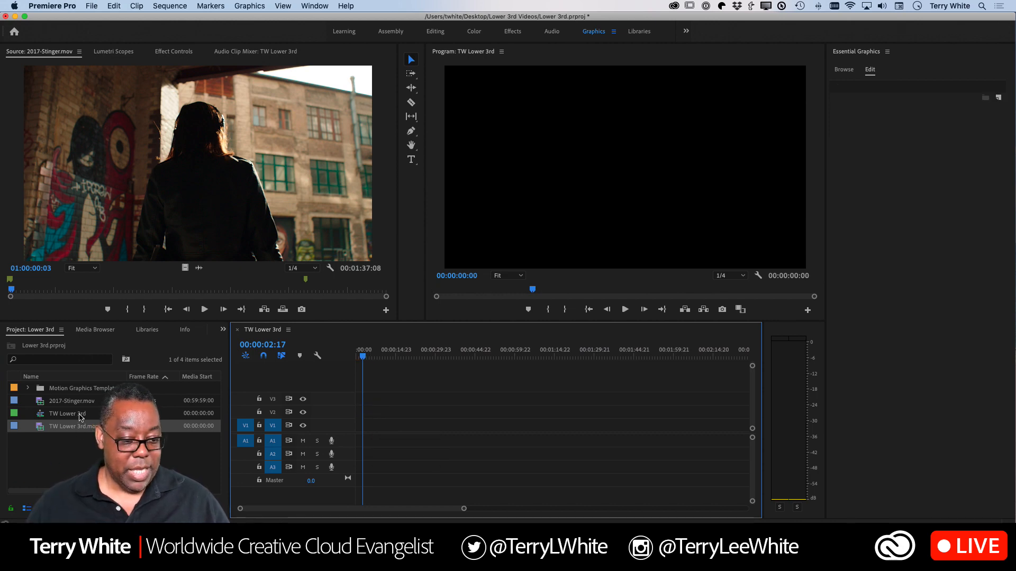
drag(73, 406, 360, 440)
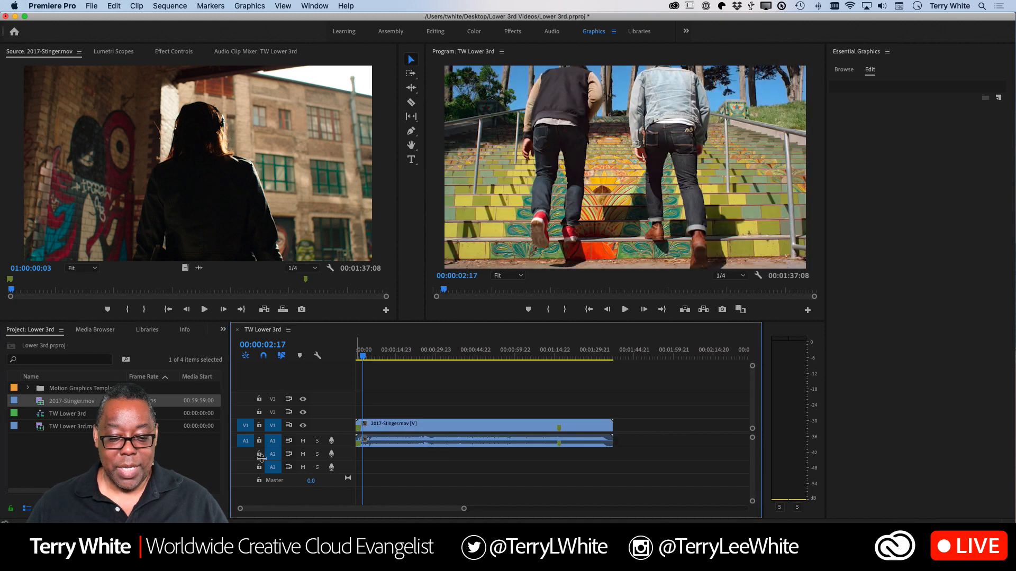
click(78, 426)
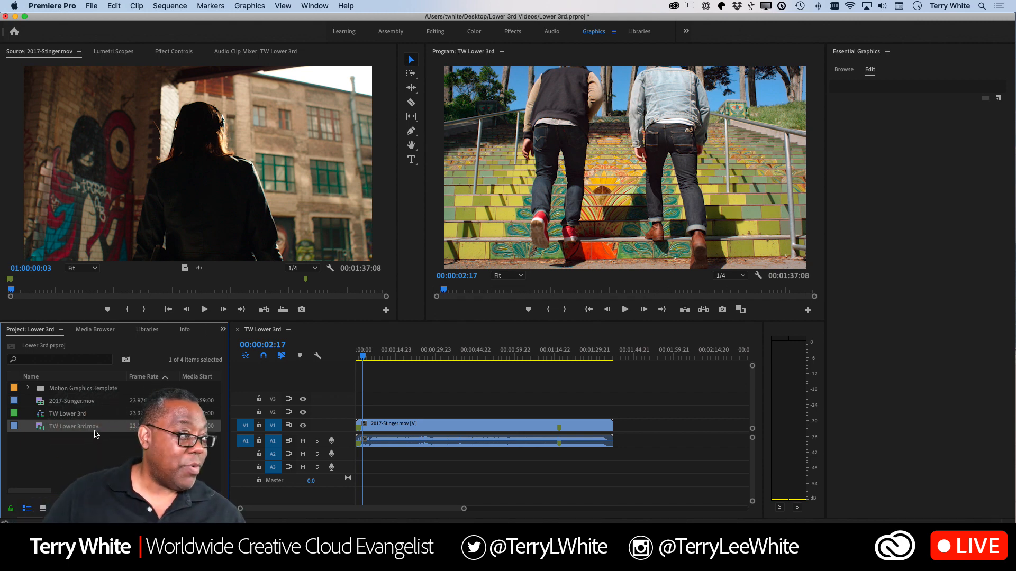
drag(363, 438, 353, 416)
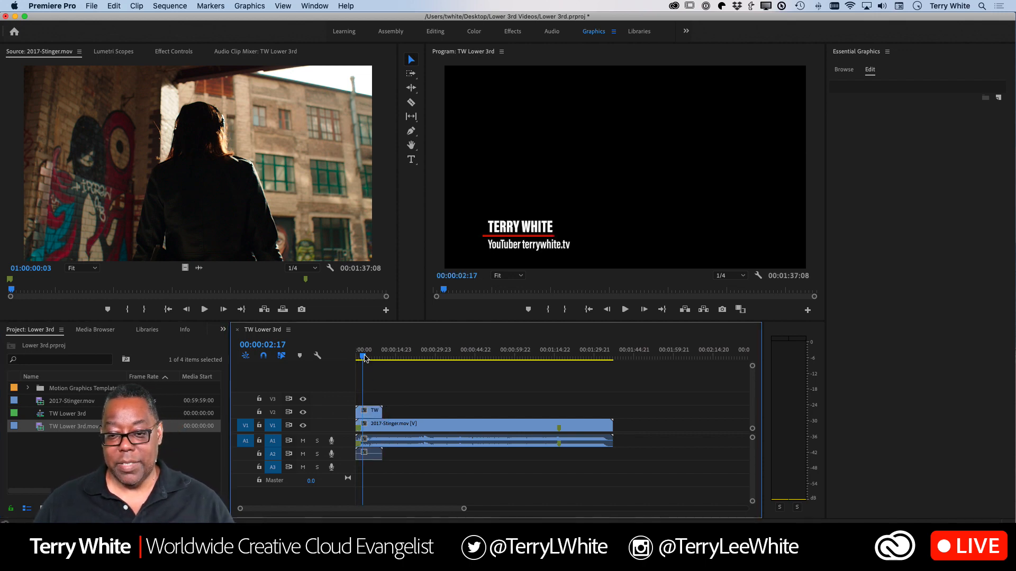
Scrub through the exported lower third over the footage, and undo the timeline edits back to the original graphic
drag(364, 358, 369, 358)
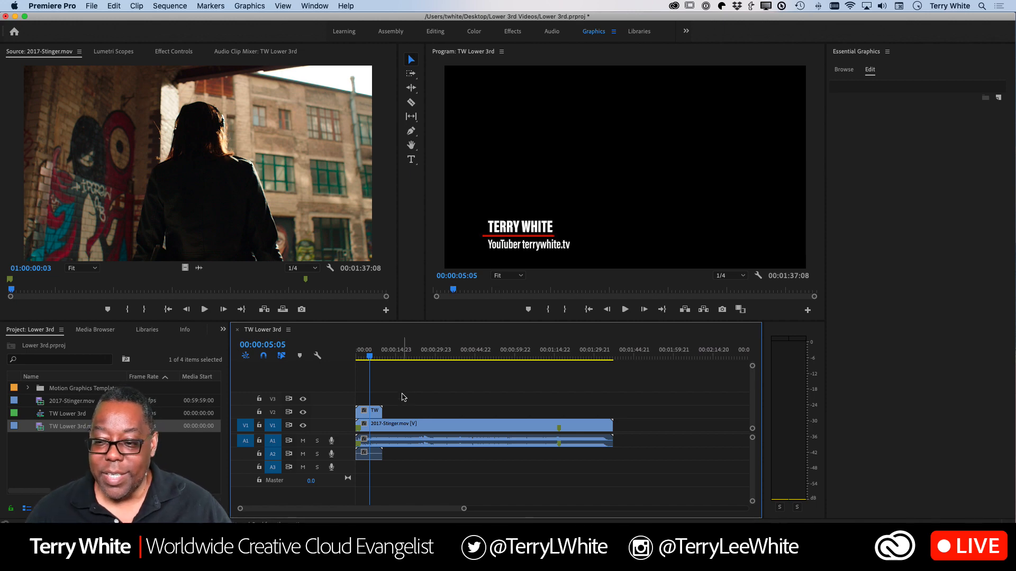
click(406, 427)
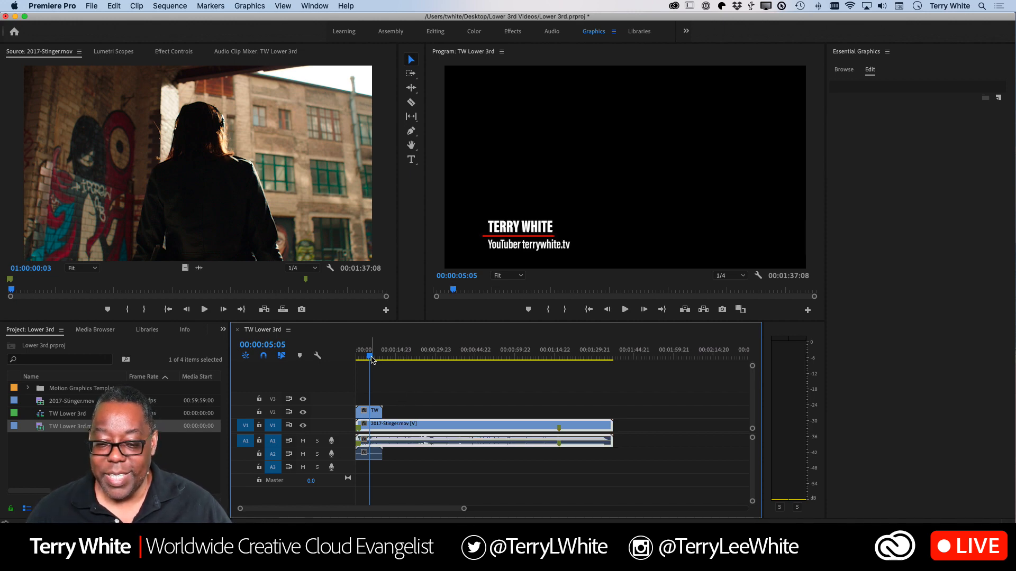
mouse_move(373, 359)
mouse_down()
mouse_move(389, 359)
mouse_move(358, 364)
mouse_move(368, 364)
mouse_up()
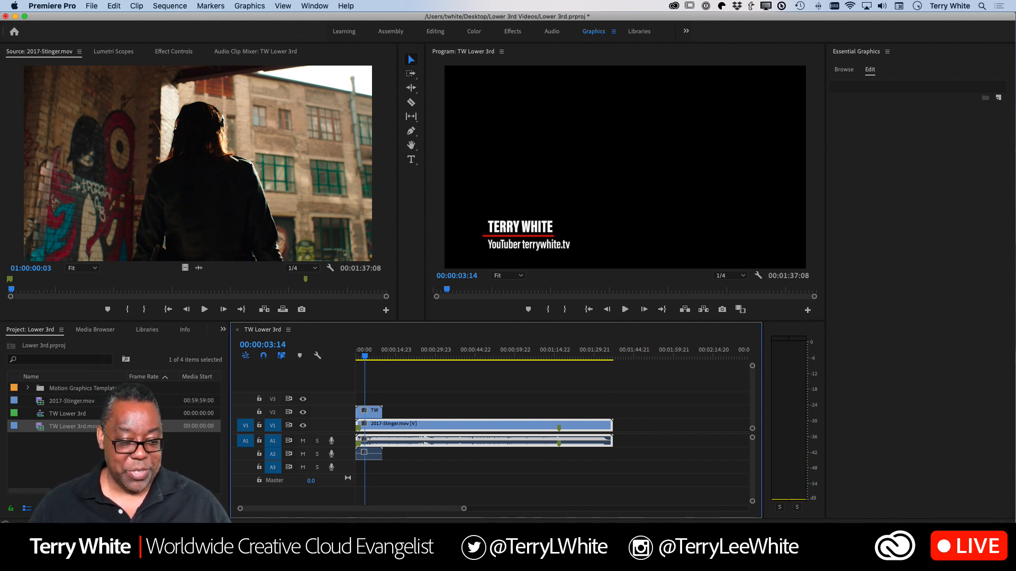
key(super+z)
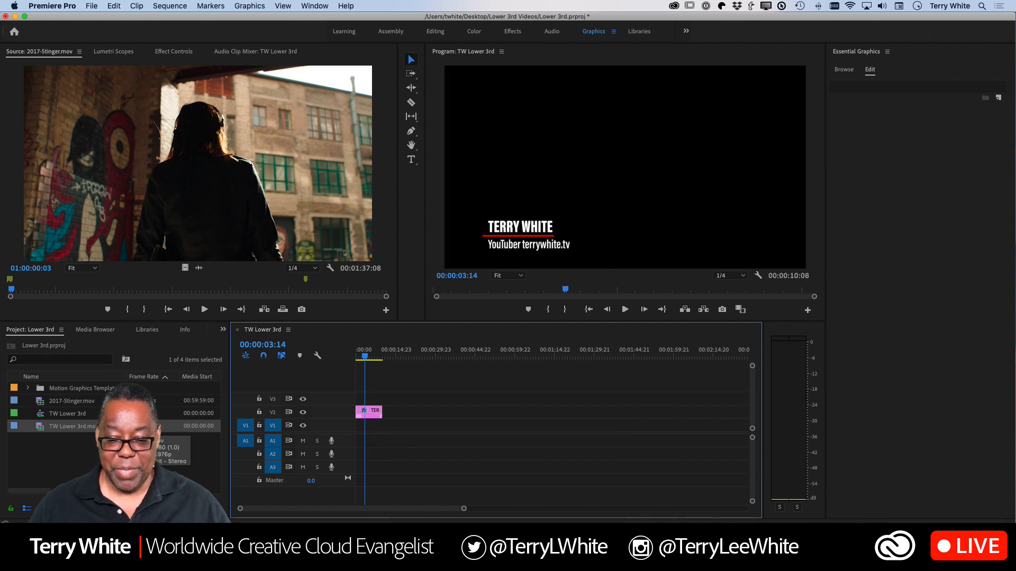
drag(369, 363, 352, 367)
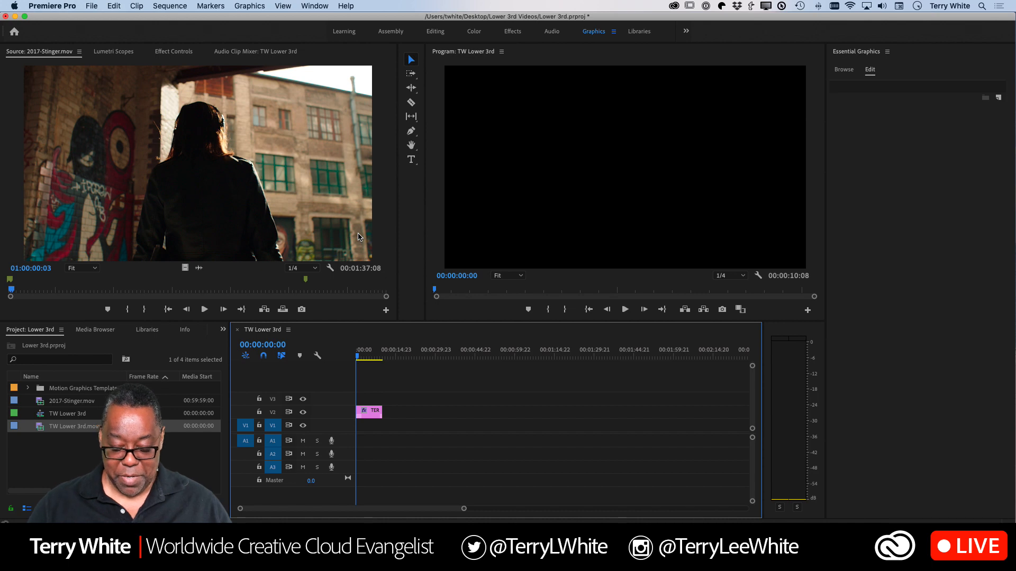
Reopen the sequence's media export settings, choose the Apple ProRes 4444 with alpha preset and check the available codecs and presets
key(super+m)
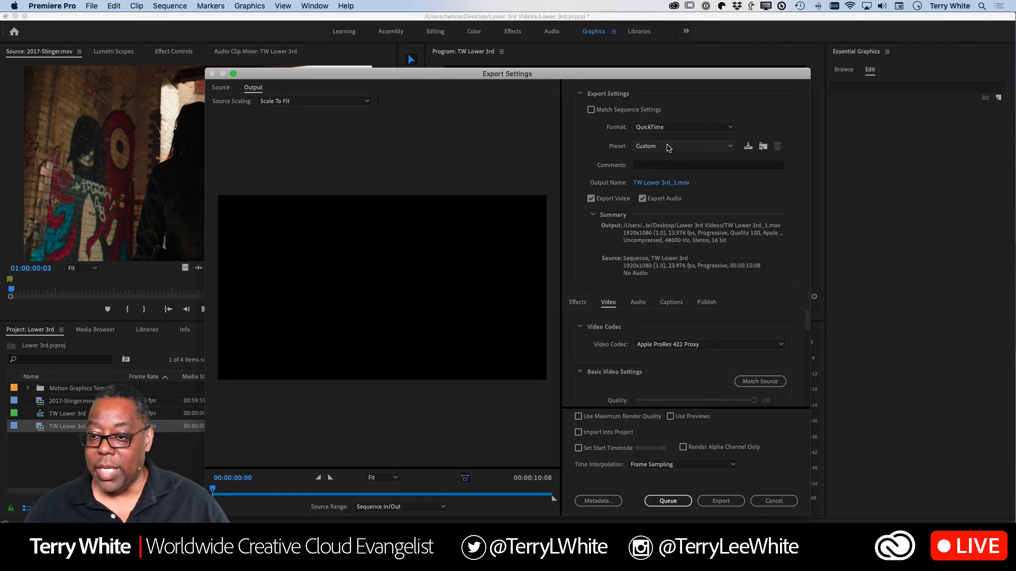
click(668, 147)
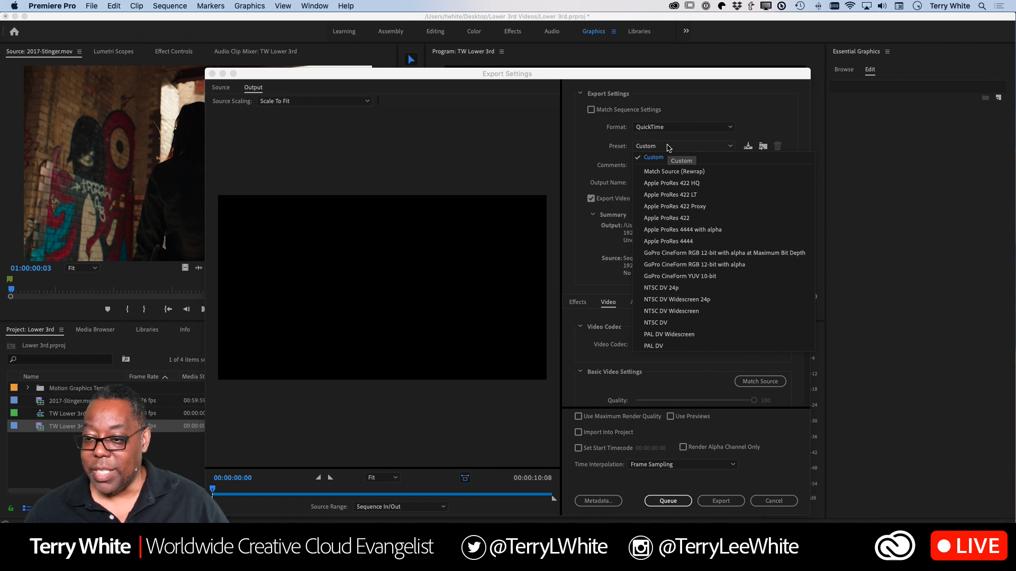
click(683, 230)
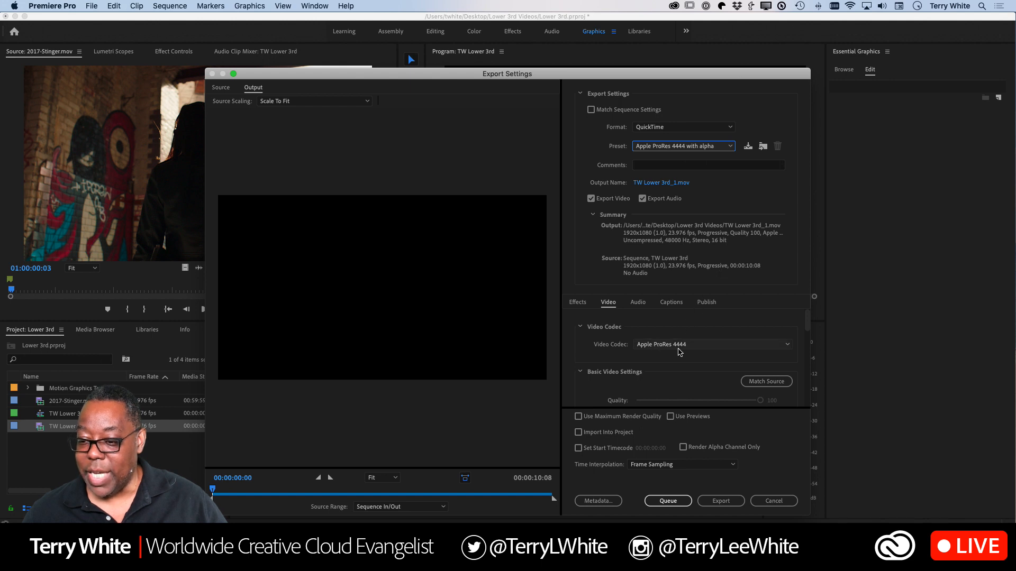
click(759, 350)
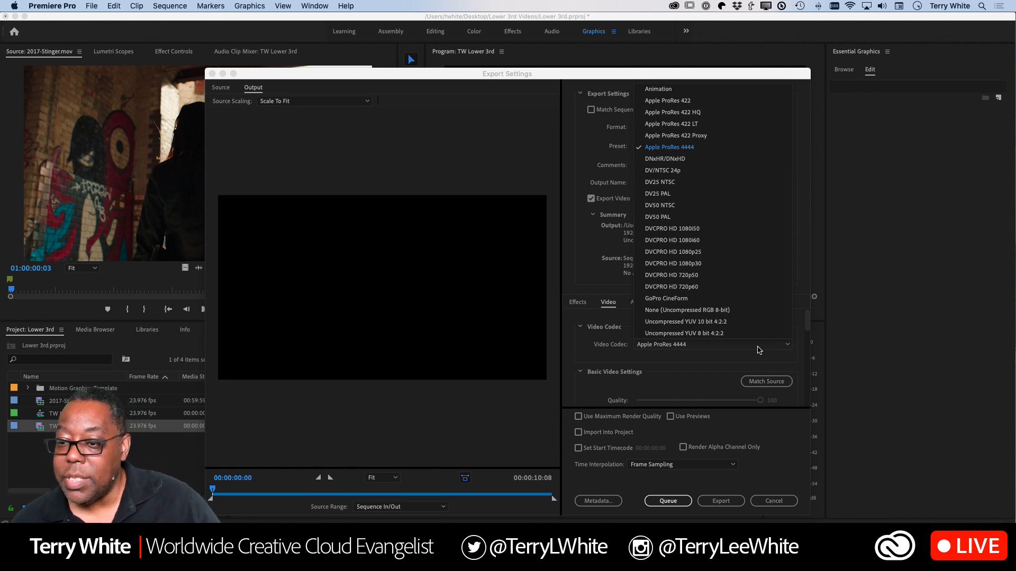
click(721, 368)
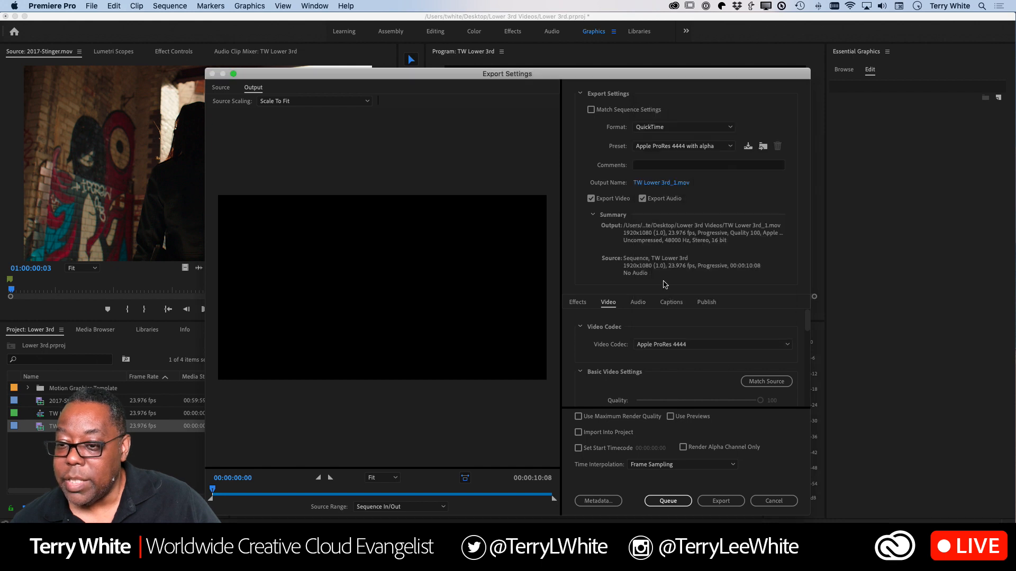
click(682, 147)
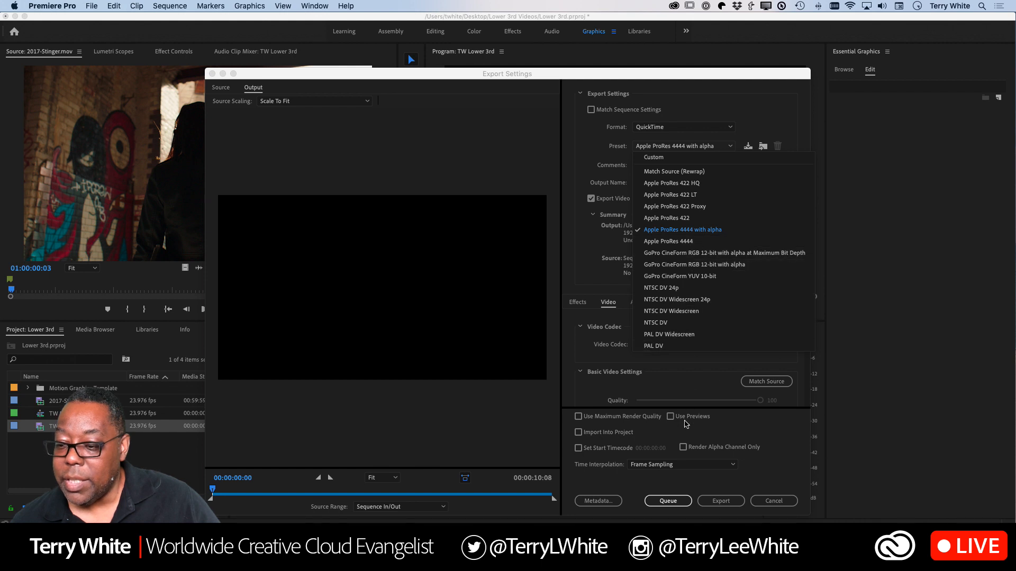
click(690, 398)
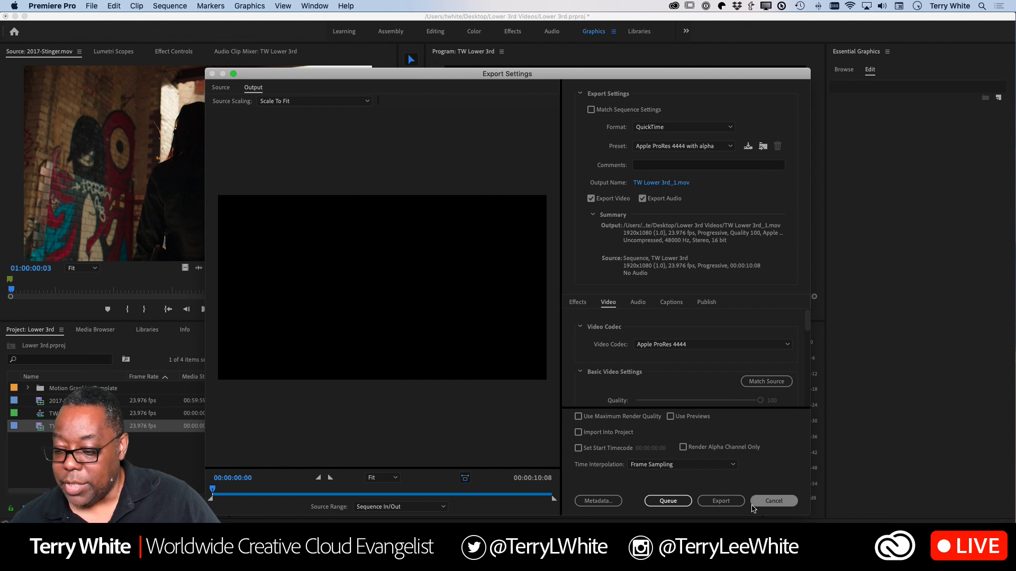
Export the sequence as TW Lower 3rd_1.mov, and reopen the export settings to verify the alpha preset
click(705, 501)
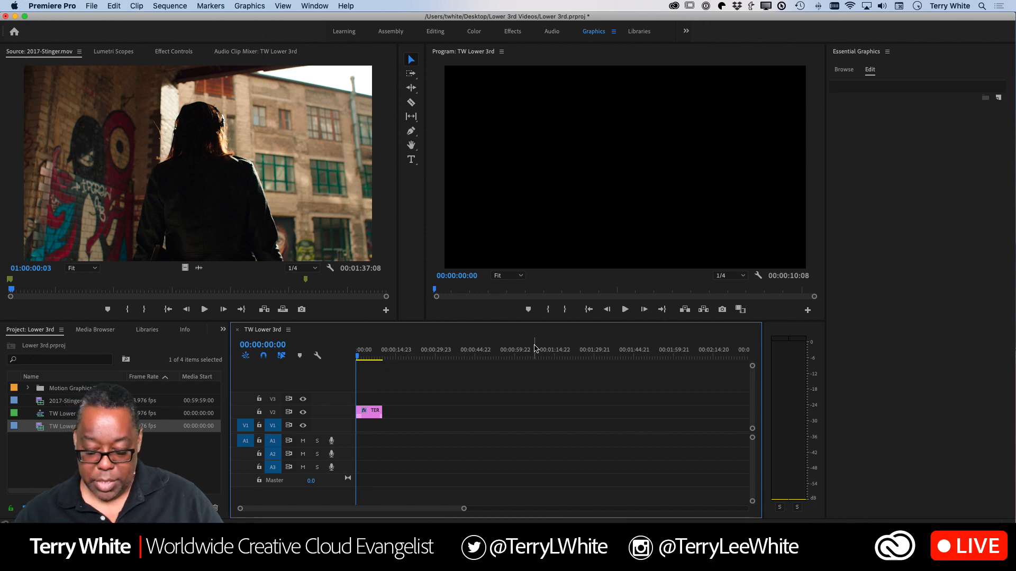
key(super+m)
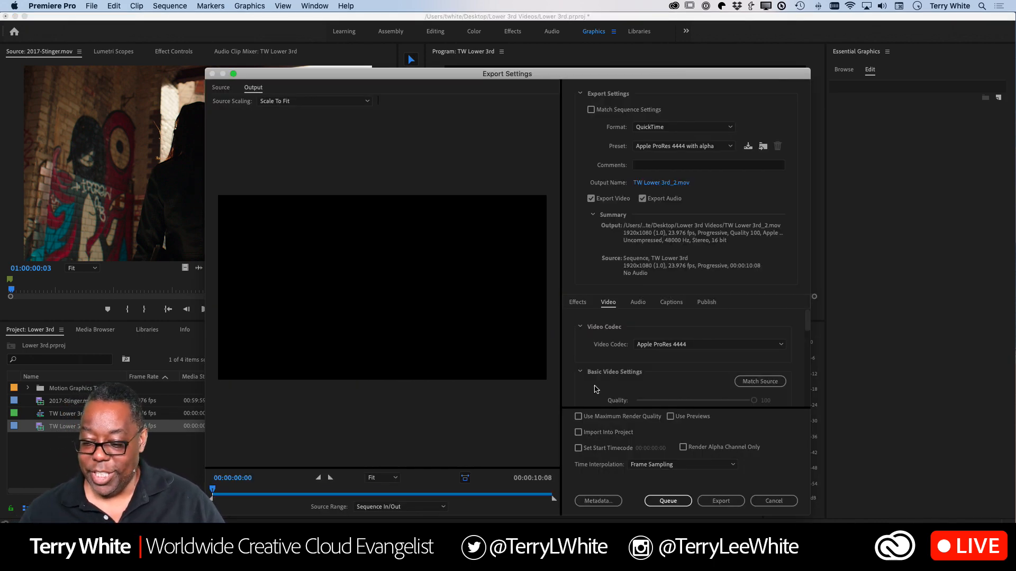
click(774, 501)
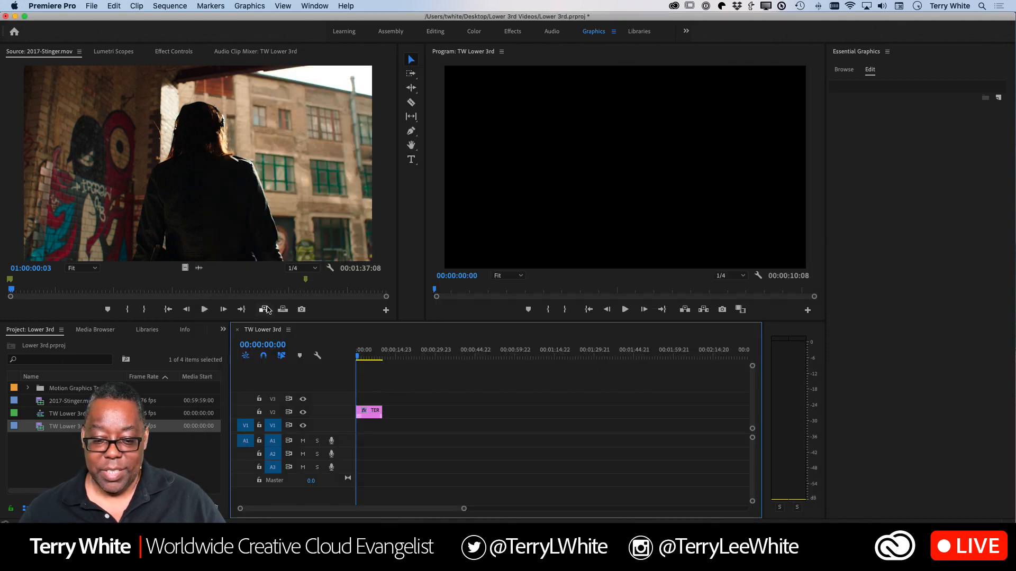
Import TW Lower 3rd_1.mov from the Lower 3rd Videos folder and place it on V2 after the graphic
double_click(87, 459)
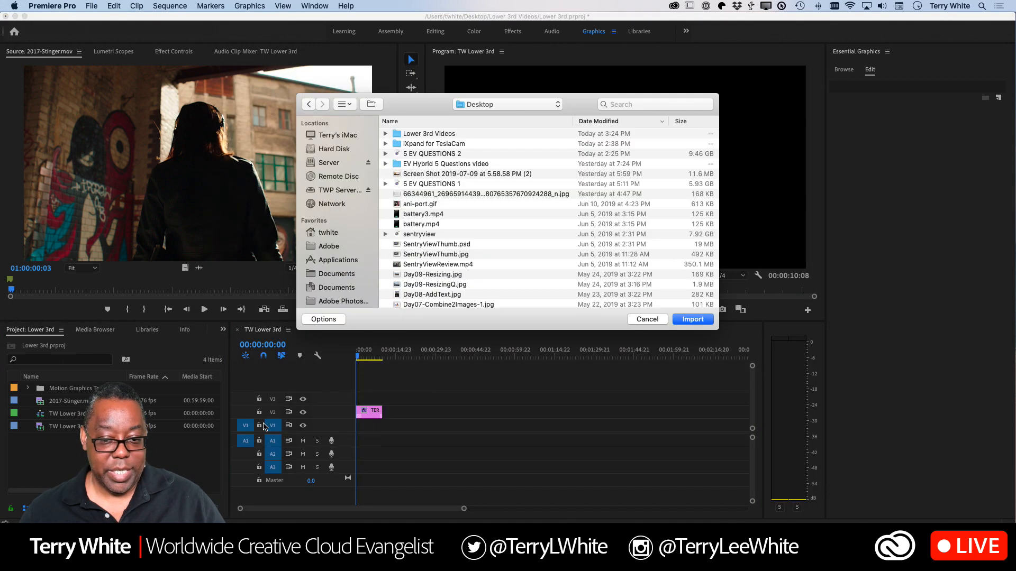
double_click(430, 134)
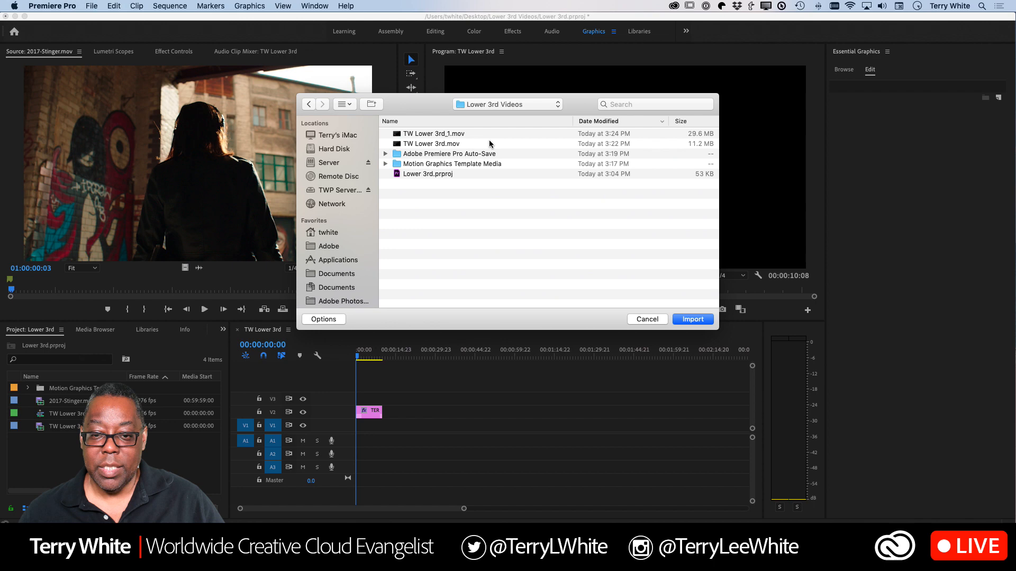
double_click(448, 137)
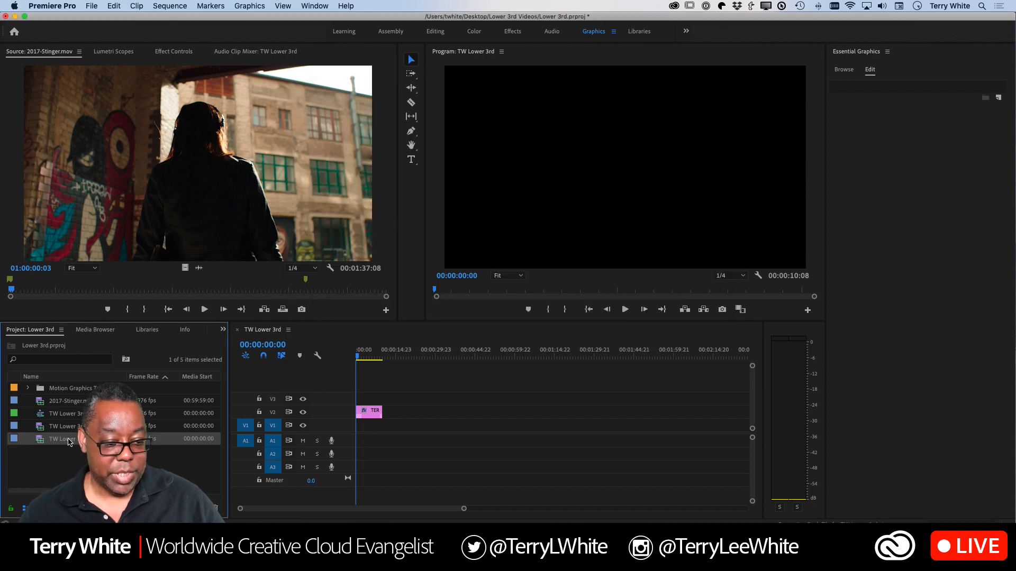
drag(53, 446, 400, 419)
Delete the original graphic from V2 and place 2017-Stinger.mov on V1 beneath the exported lower third, starting at the sequence start
click(371, 416)
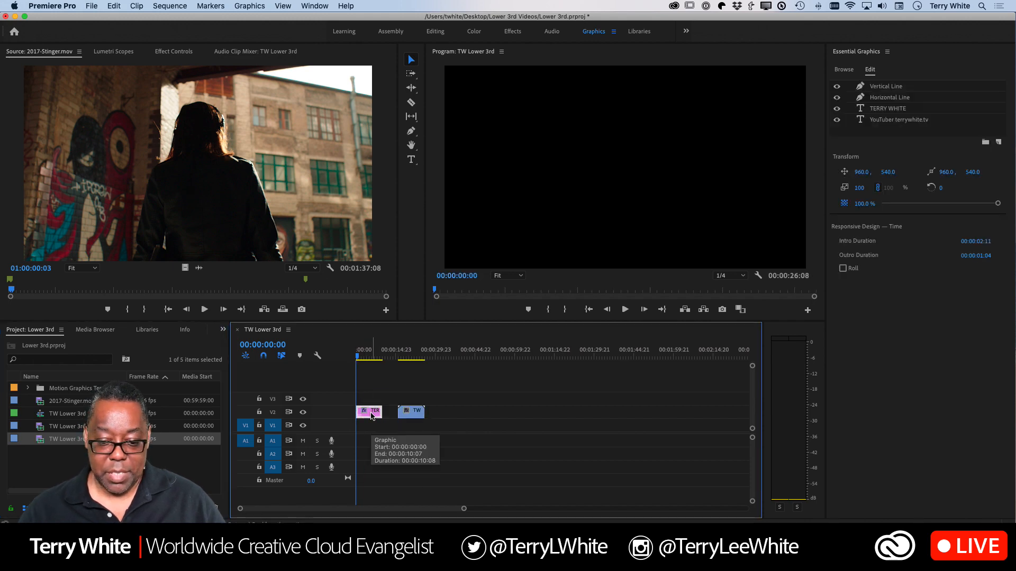
key(Delete)
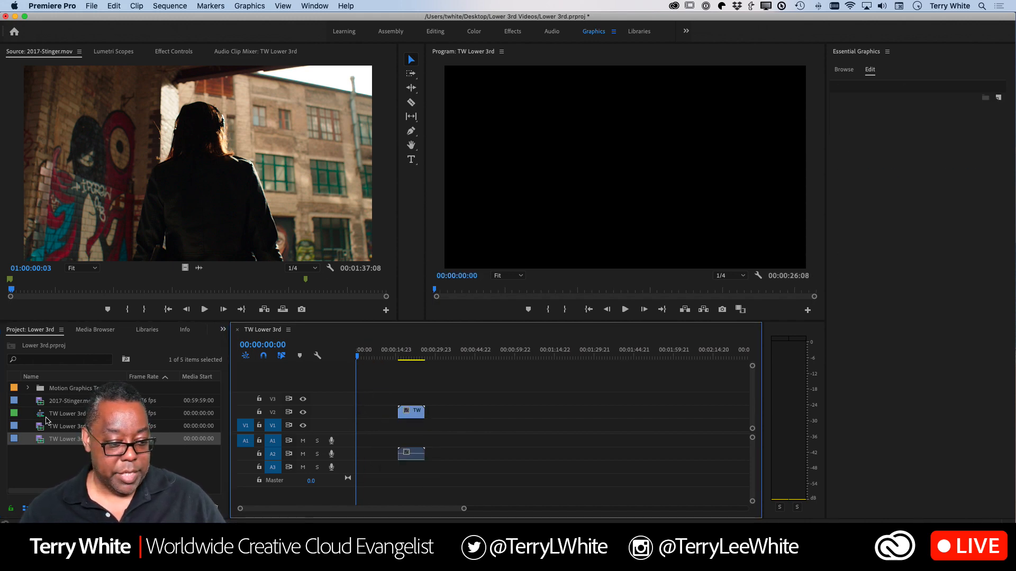
click(40, 401)
drag(40, 401, 393, 434)
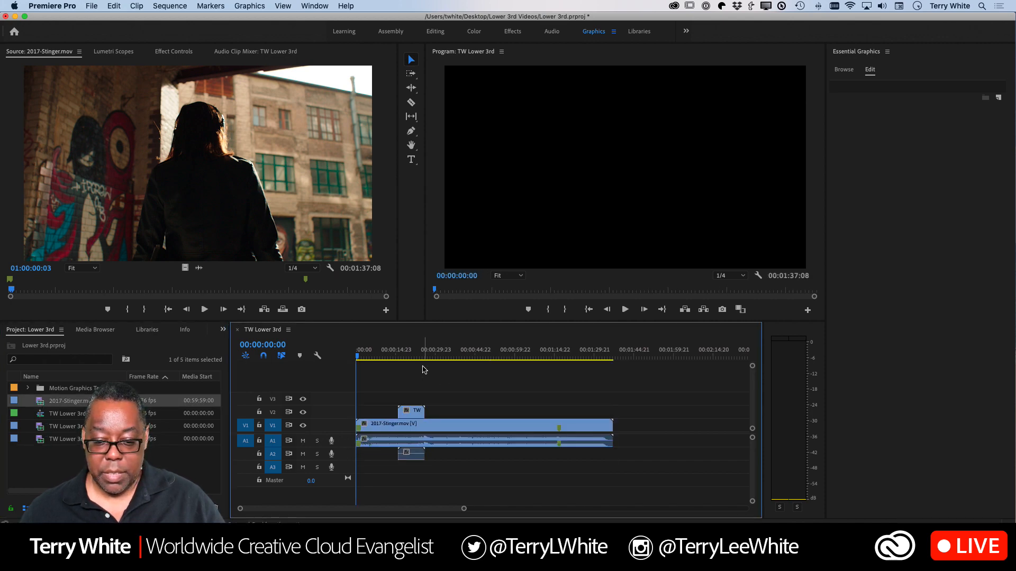
Preview the exported lower third over the footage, move its V2 clip to the sequence start and bring the playhead back to 00:00:00:19
click(411, 358)
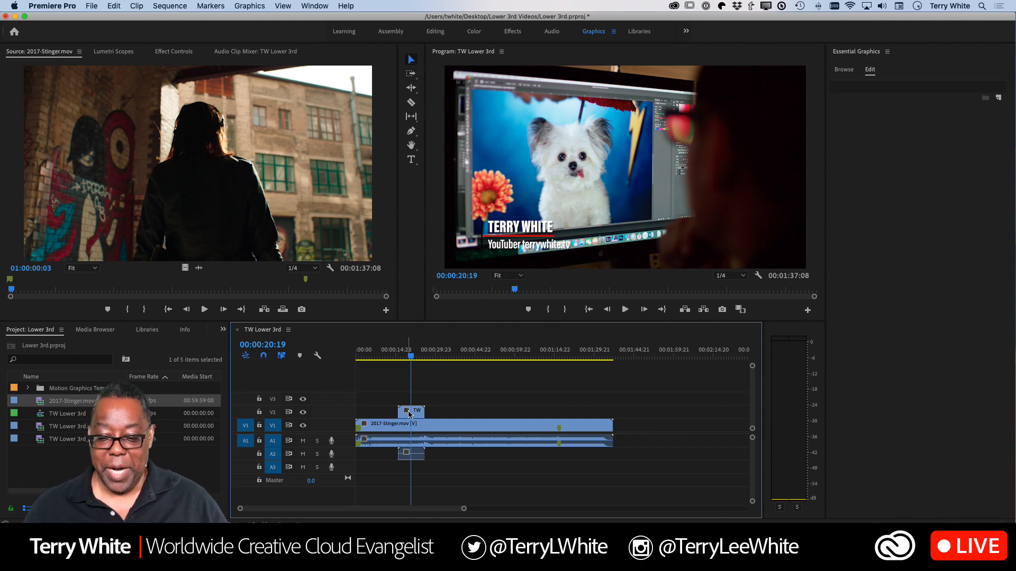
drag(407, 412, 356, 413)
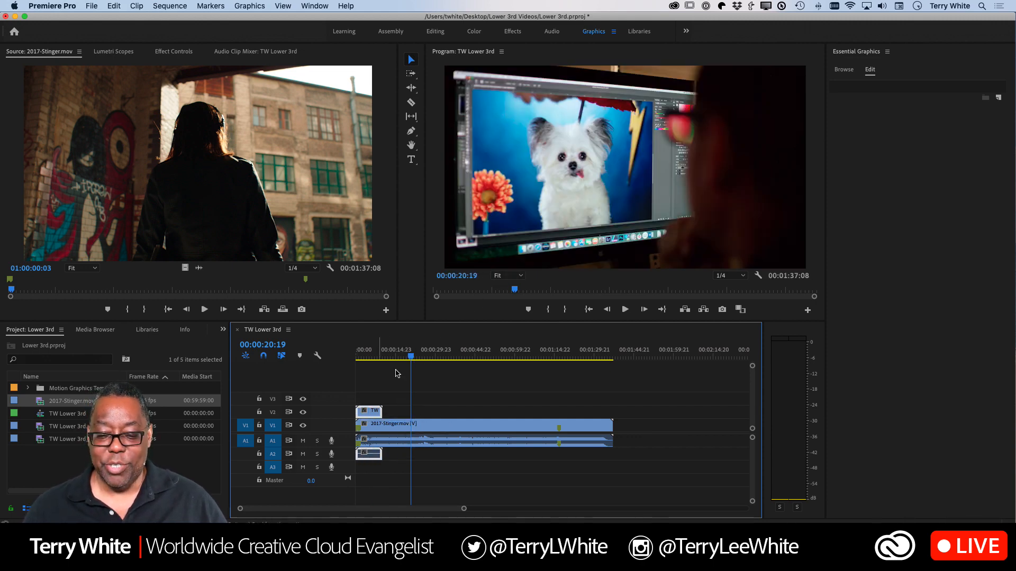
drag(412, 358, 358, 373)
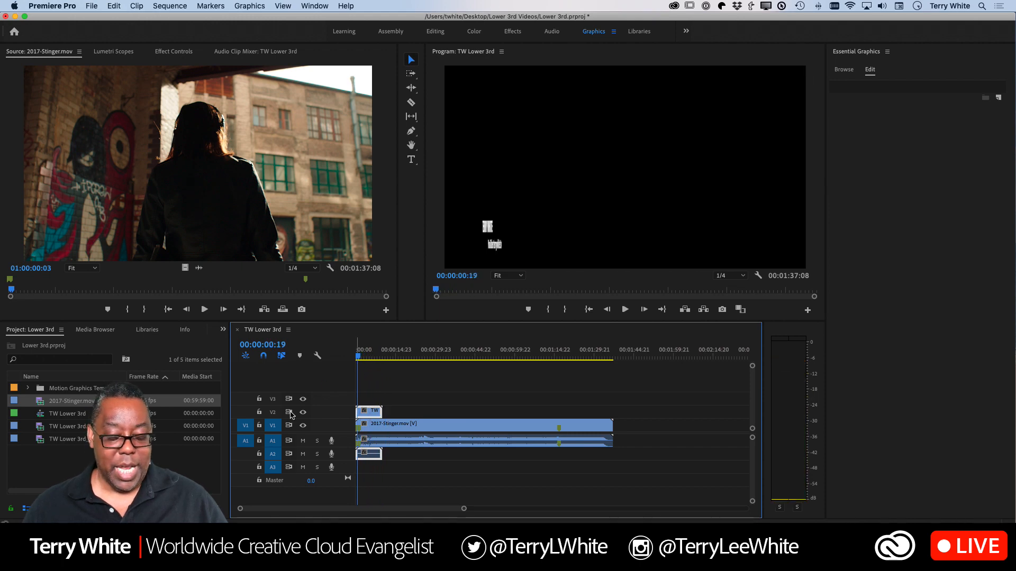
Switch to Finder, delete TW Lower 3rd.mov and move TW Lower 3rd_1.mov from Lower 3rd Videos into the Live Streaming Overlays folder
key(super+Tab)
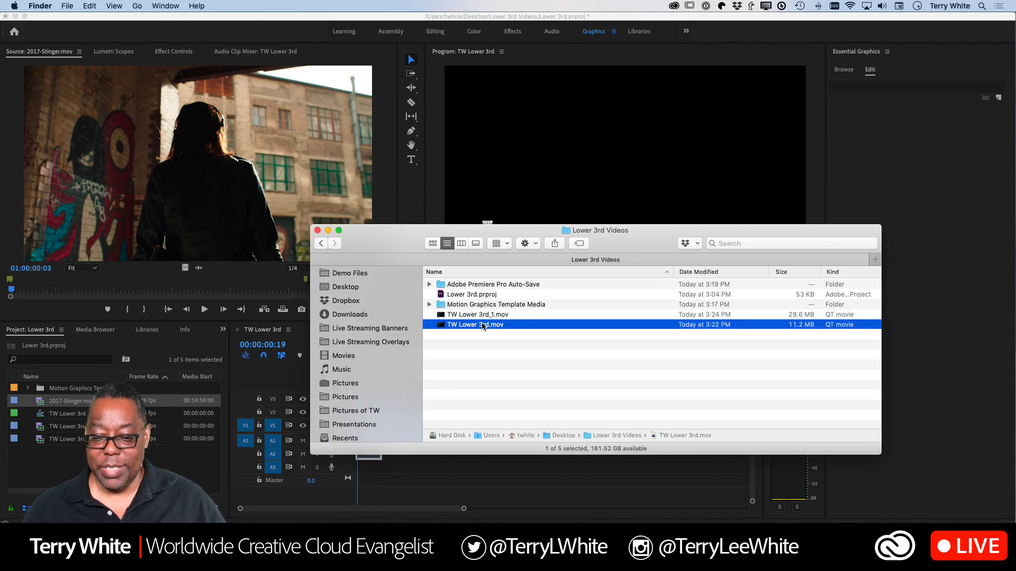
key(Return)
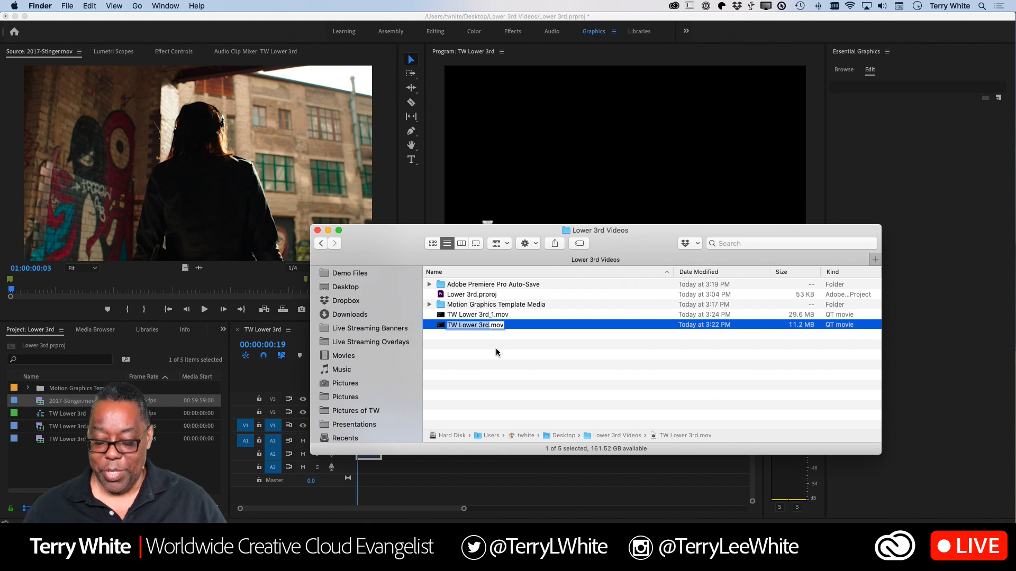
key(super+BackSpace)
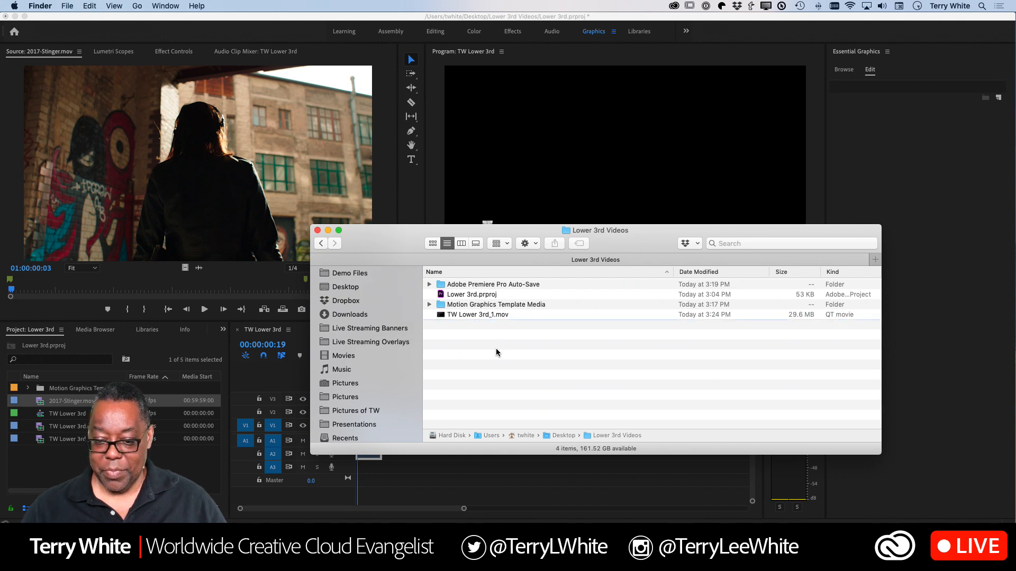
click(487, 316)
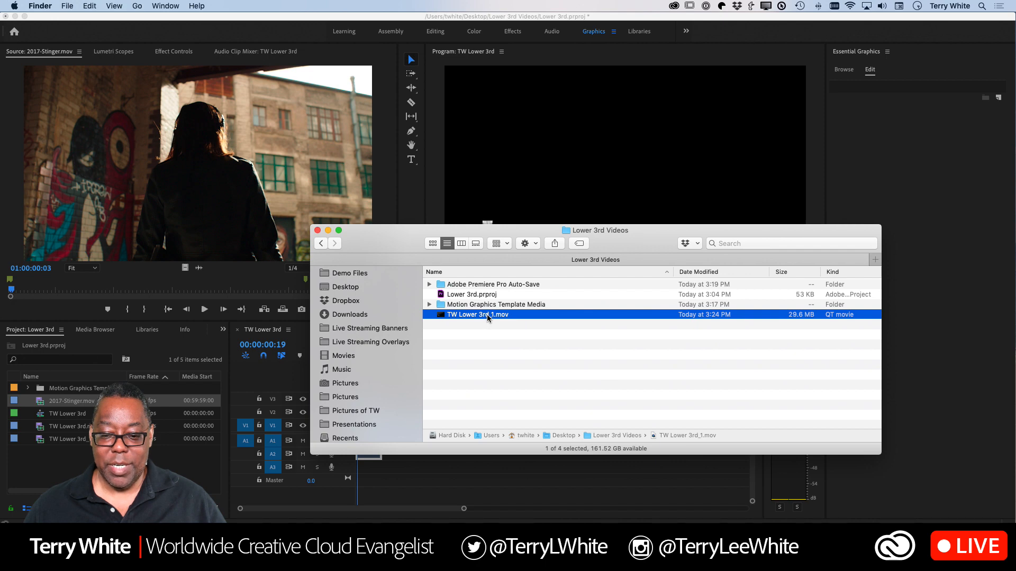
drag(487, 316, 371, 342)
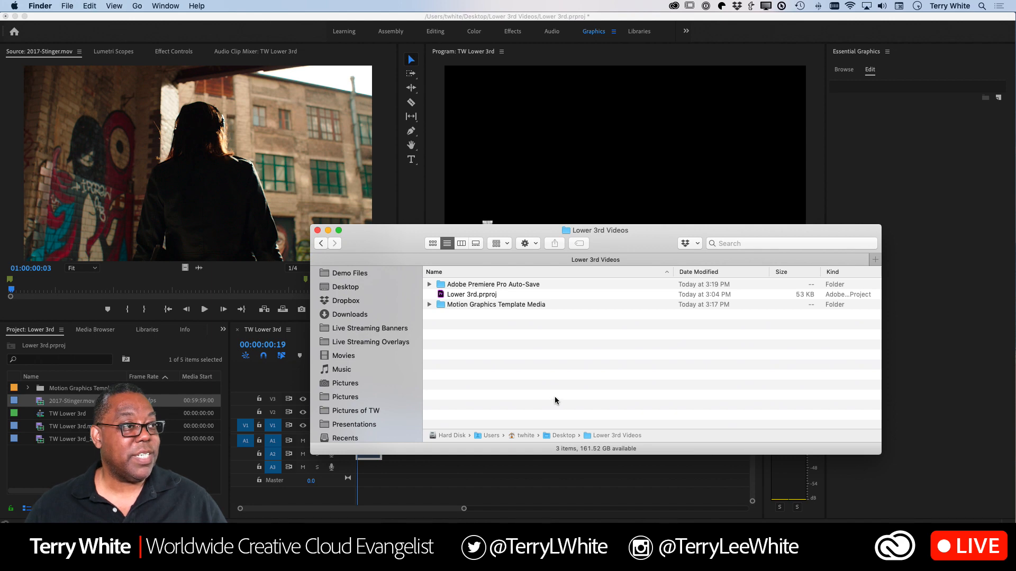
Switch back to Premiere Pro, dismiss relinking of the missing media and delete the lower third clip from V2
click(522, 194)
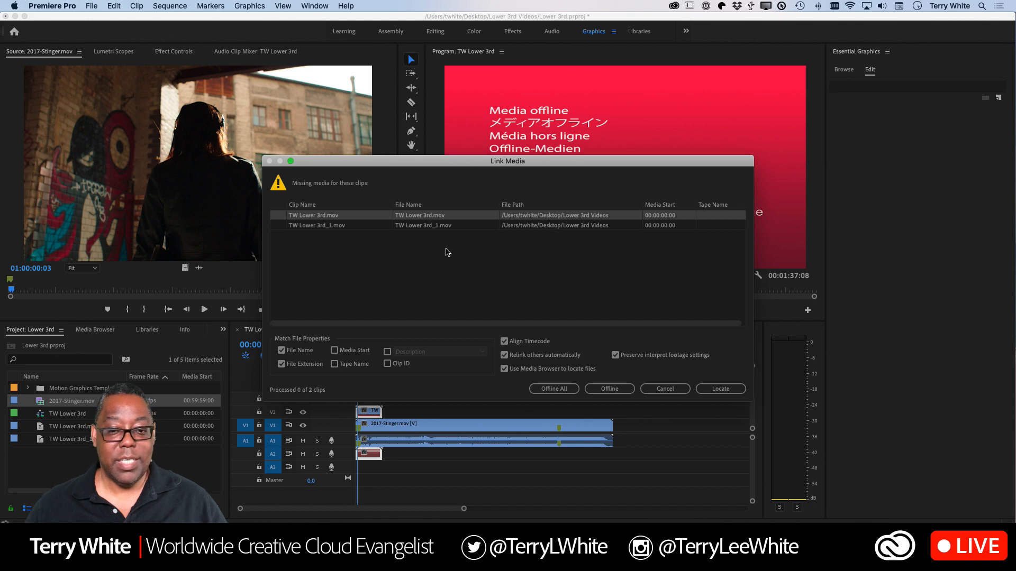
click(665, 389)
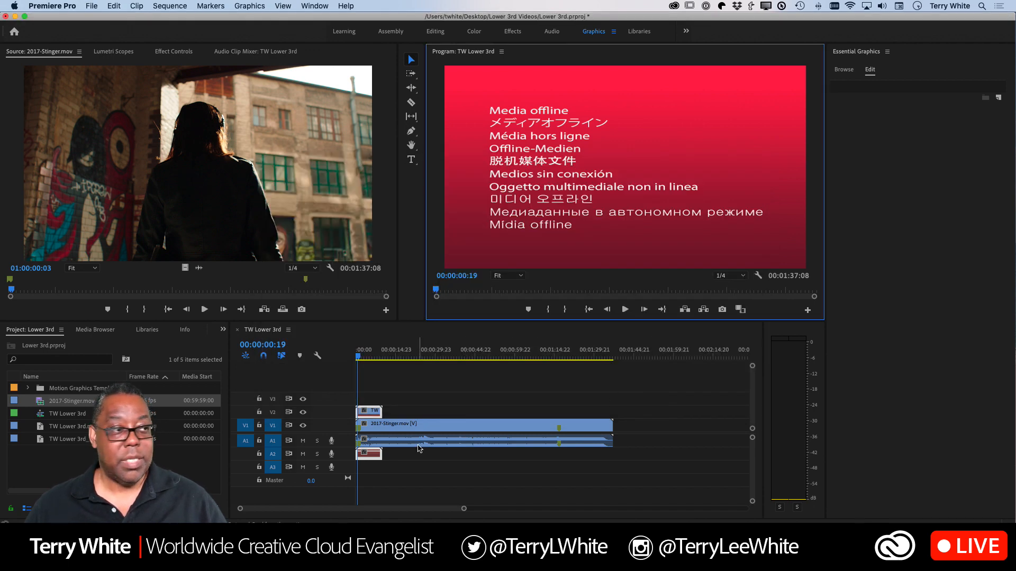
click(371, 415)
key(Delete)
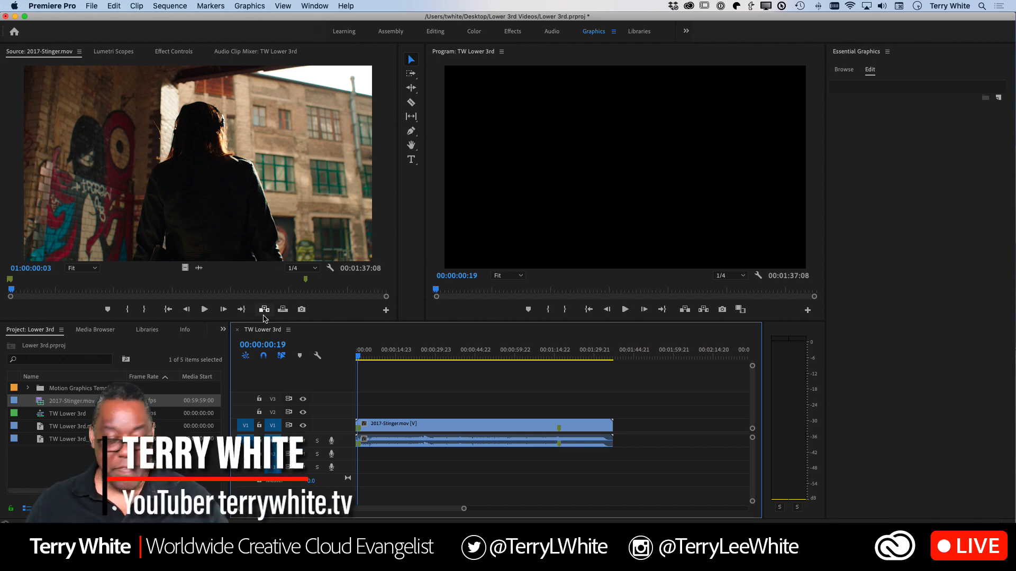
text(1)
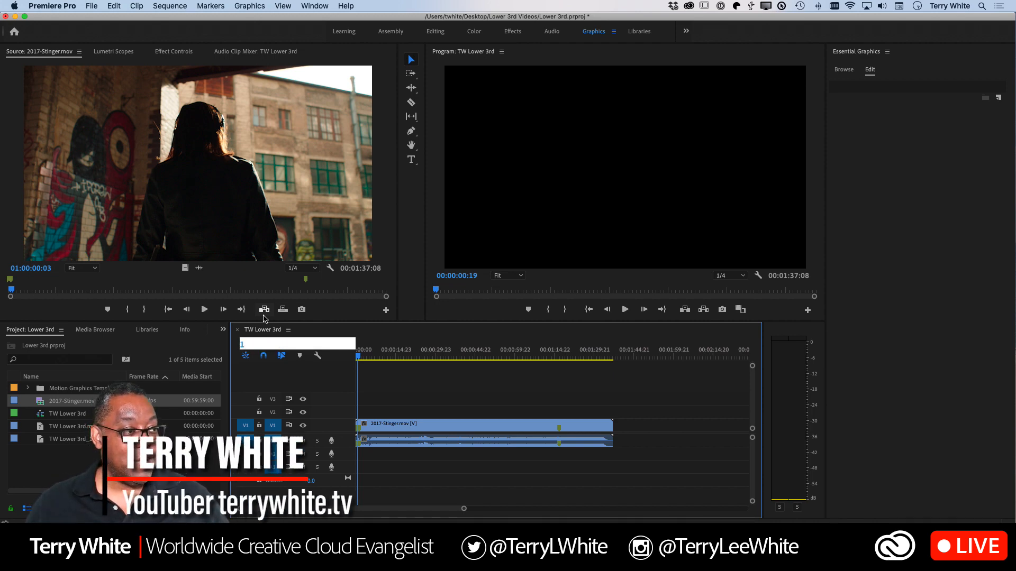